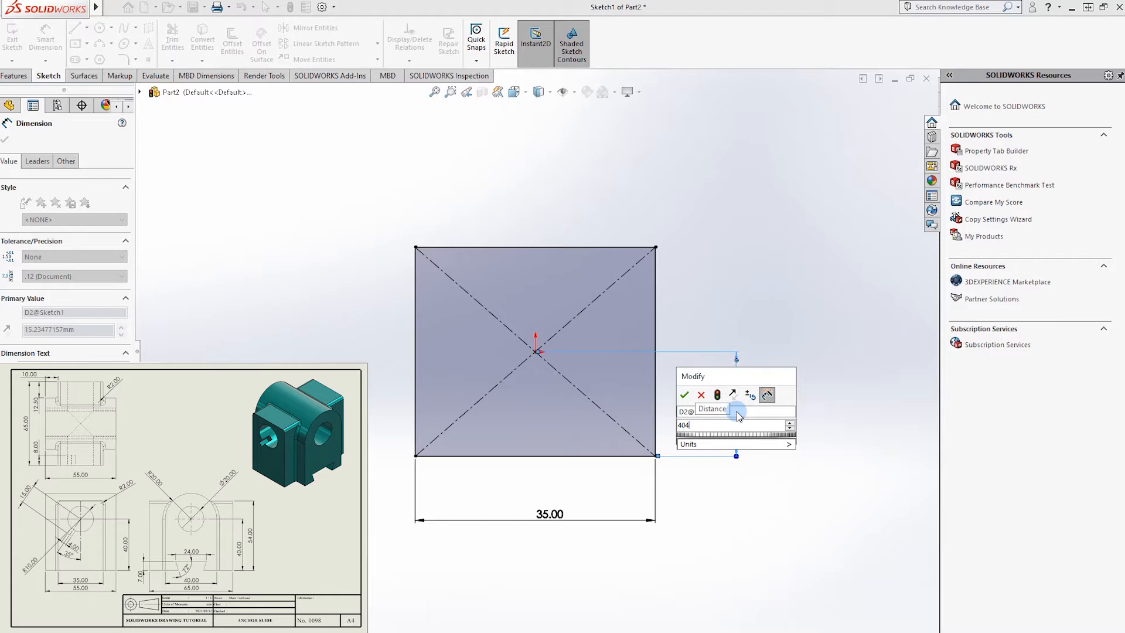
Set the vertical distance from the origin to the rectangle's bottom edge to 40 mm.
{"action": "key", "text": "Return"}
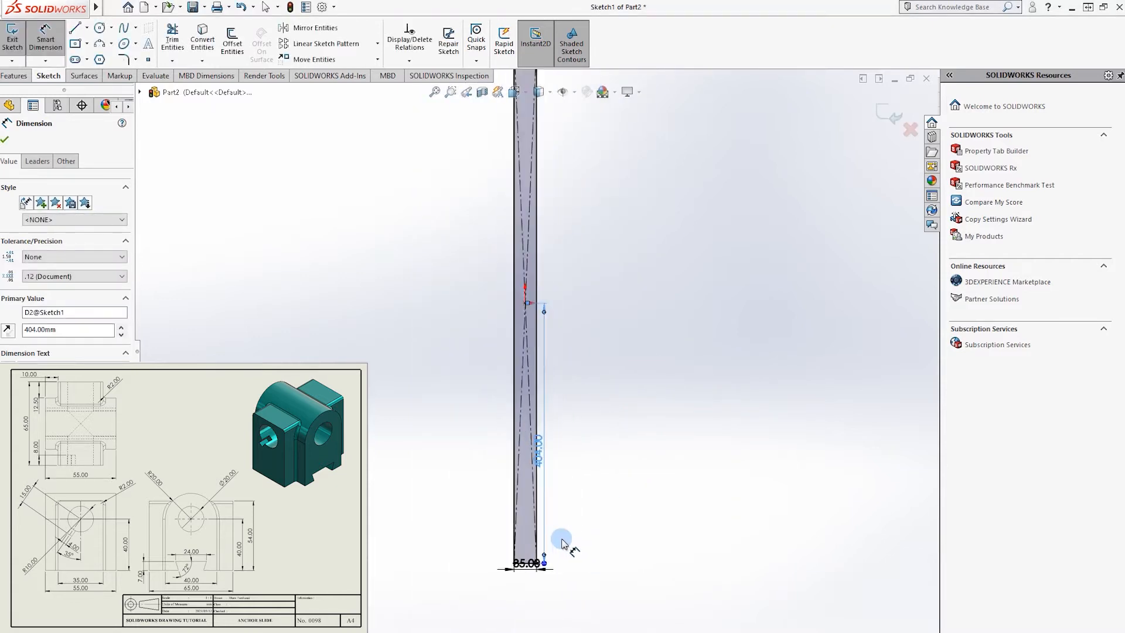
{"action": "double_click", "coordinate": [515, 348]}
{"action": "type", "text": "40"}
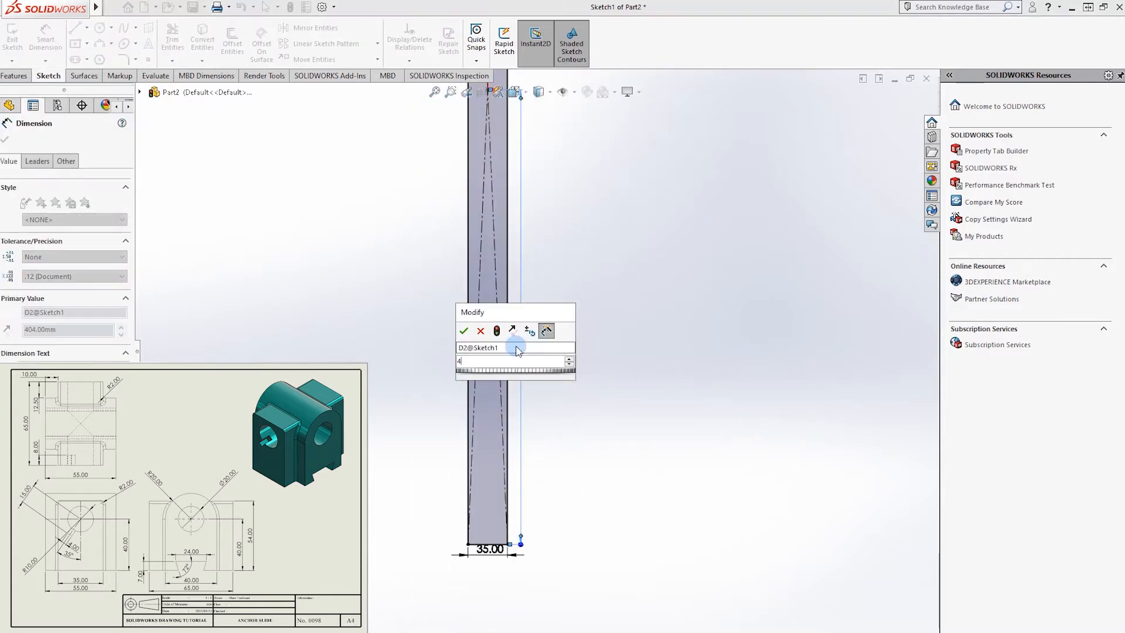
{"action": "key", "text": "Return"}
{"action": "scroll", "coordinate": [463, 340], "scroll_direction": "up", "scroll_amount": 2}
{"action": "scroll", "coordinate": [511, 170], "scroll_direction": "down", "scroll_amount": 6}
{"action": "left_click", "coordinate": [488, 262]}
{"action": "left_click", "coordinate": [489, 147]}
{"action": "left_click", "coordinate": [610, 201]}
{"action": "key", "text": "Escape"}
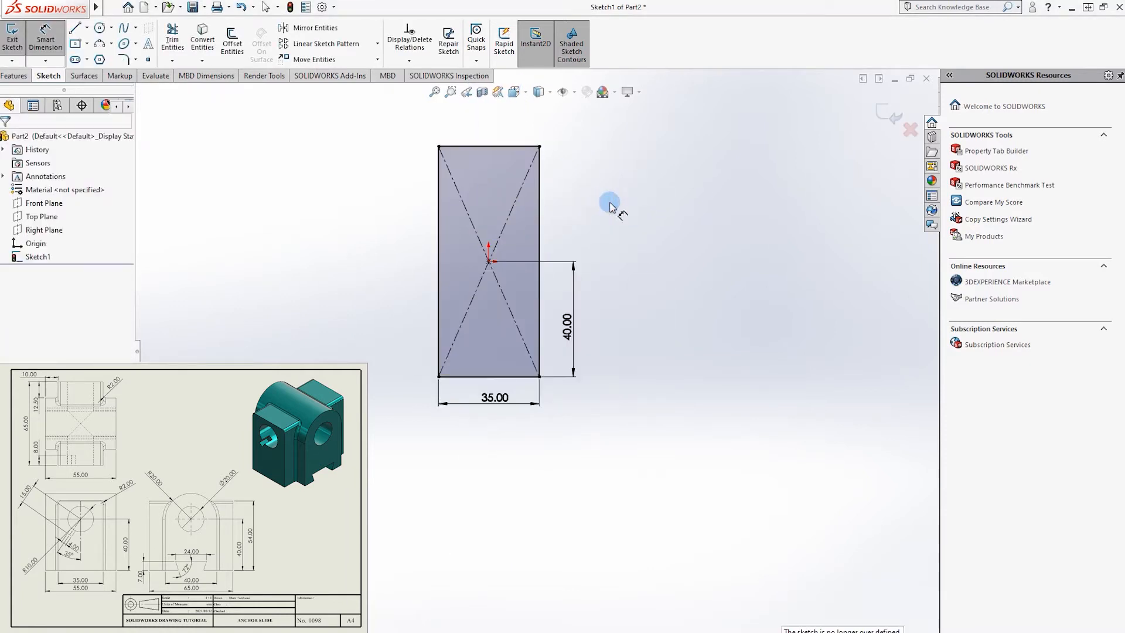
Draw a horizontal line across the rectangle above the origin, connecting both vertical sides.
{"action": "key", "text": "l"}
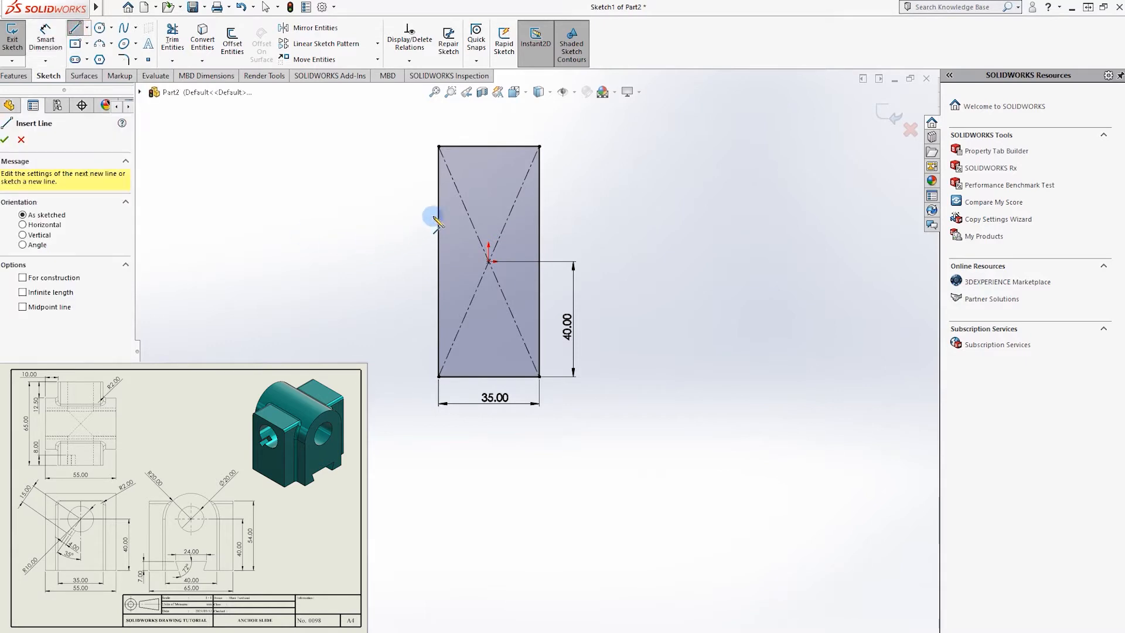
{"action": "left_click", "coordinate": [439, 200]}
{"action": "left_click", "coordinate": [540, 198]}
{"action": "key", "text": "Escape"}
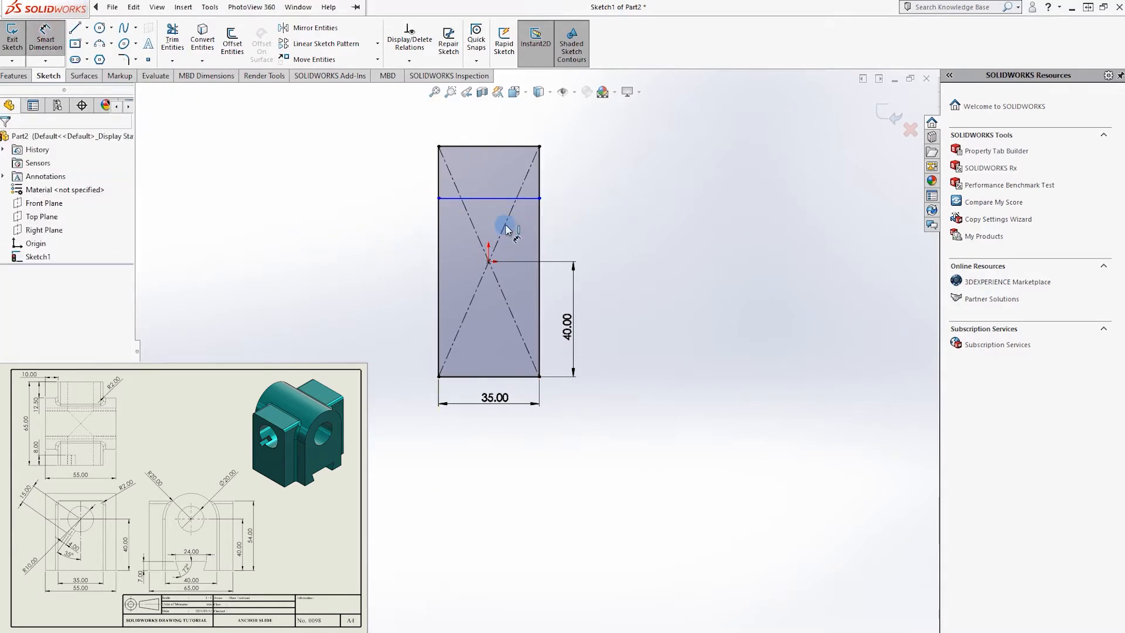
Dimension the new horizontal line 14 mm above the origin.
{"action": "left_click", "coordinate": [492, 198]}
{"action": "key", "text": "d"}
{"action": "left_click", "coordinate": [488, 261]}
{"action": "left_click", "coordinate": [605, 247]}
{"action": "key", "text": "Return"}
{"action": "left_click", "coordinate": [678, 265]}
Trim away the part of the rectangle above the 14 mm line and delete the remaining diagonal construction geometry.
{"action": "left_click", "coordinate": [164, 33]}
{"action": "mouse_move", "coordinate": [395, 221]}
{"action": "left_mouse_down"}
{"action": "mouse_move", "coordinate": [603, 201]}
{"action": "mouse_move", "coordinate": [473, 135]}
{"action": "left_mouse_up"}
{"action": "key", "text": "Escape"}
{"action": "left_click", "coordinate": [481, 278]}
{"action": "key", "text": "Delete"}
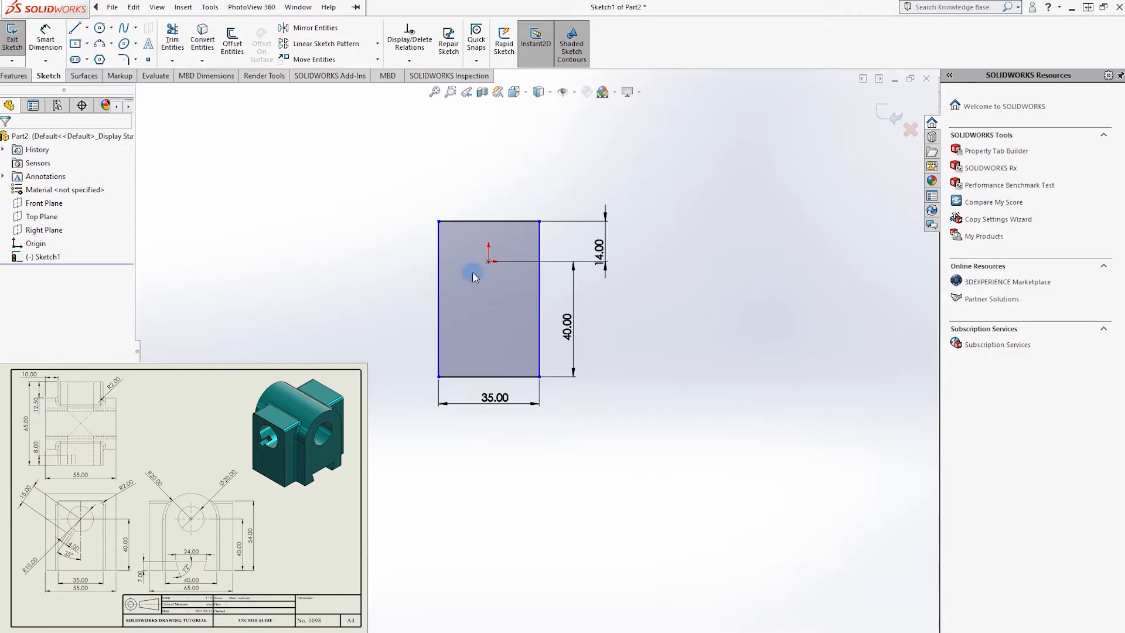
Apply 2 mm sketch fillets to the two upper corners of the profile.
{"action": "left_click", "coordinate": [123, 59]}
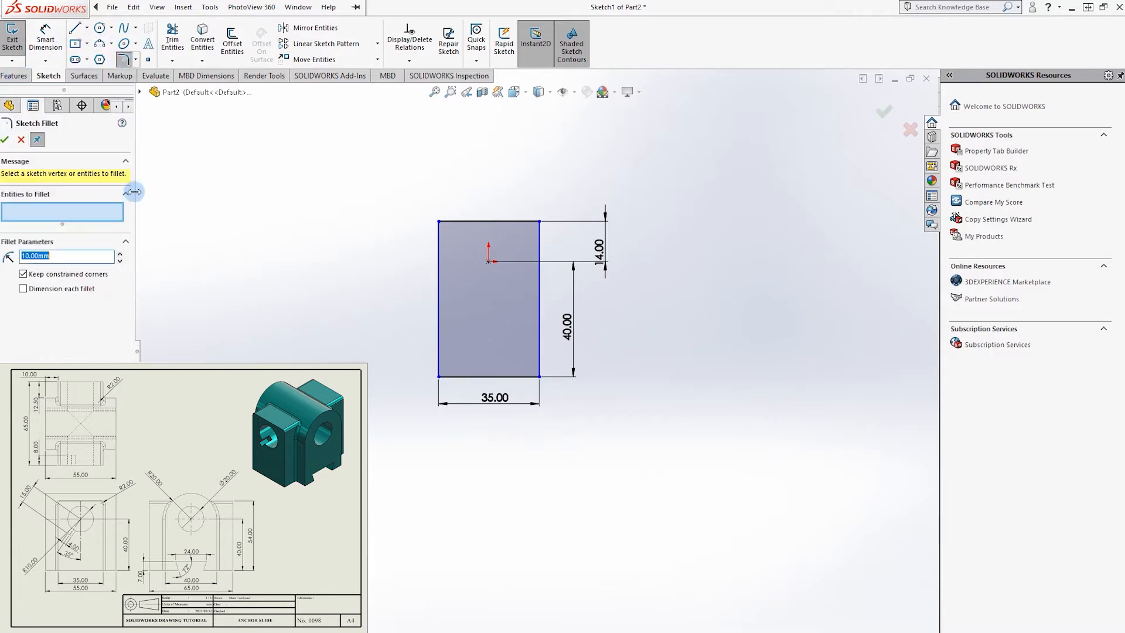
{"action": "type", "text": "2"}
{"action": "left_click", "coordinate": [439, 221]}
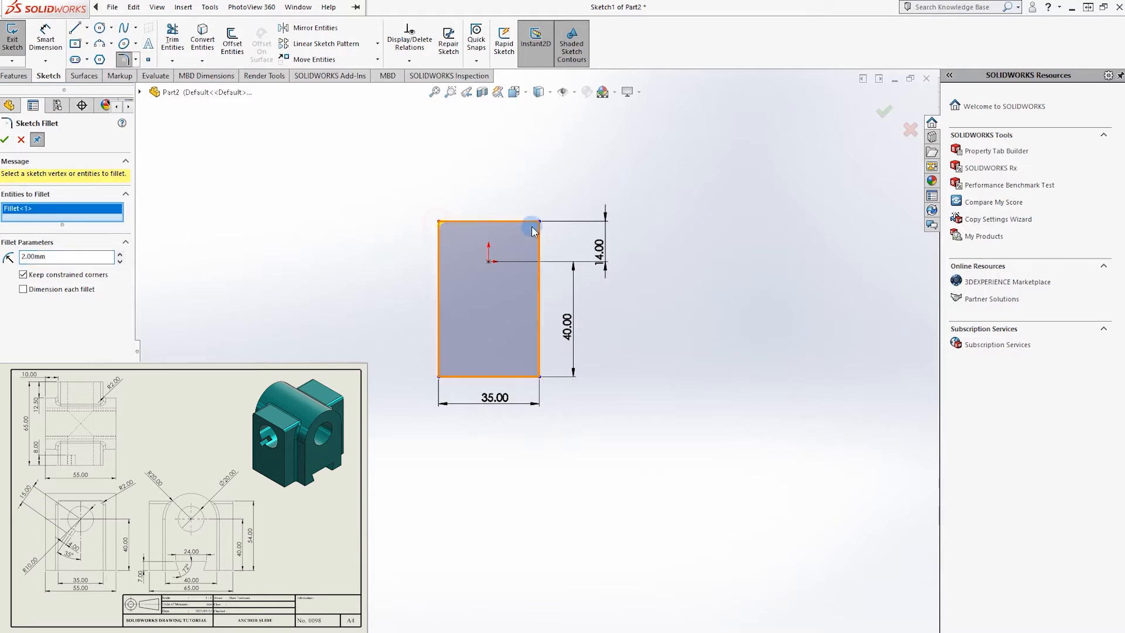
{"action": "left_click", "coordinate": [539, 221]}
{"action": "left_click", "coordinate": [5, 140]}
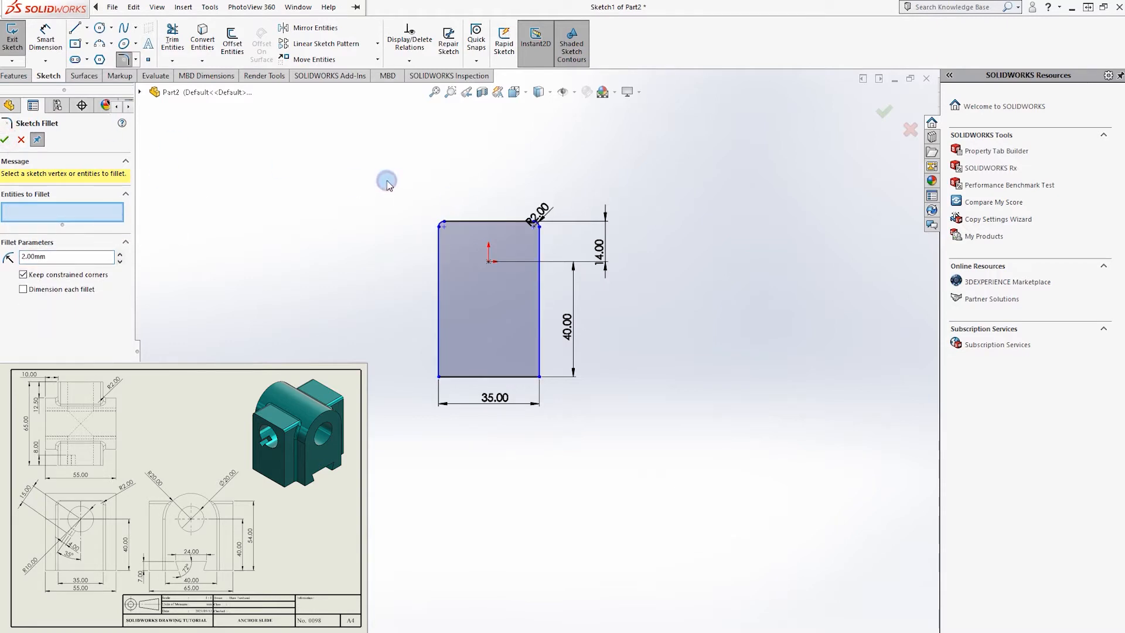
{"action": "left_click", "coordinate": [14, 75]}
{"action": "left_click", "coordinate": [18, 41]}
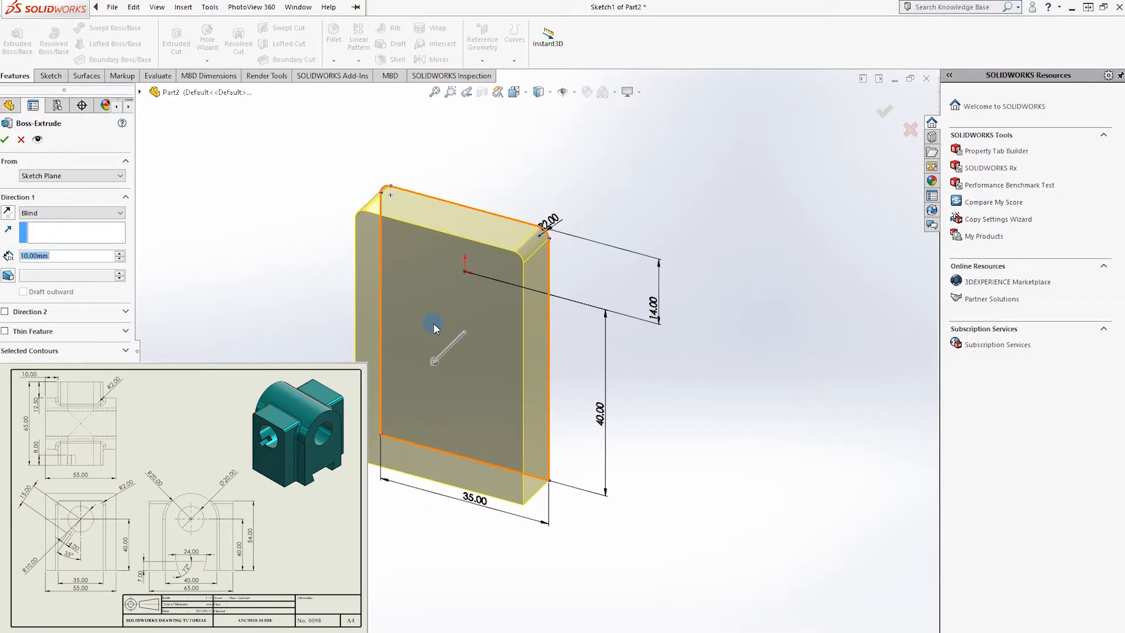
{"action": "key", "text": "Escape"}
Add a circle centred on the origin to the profile sketch and set its diameter to 20 mm.
{"action": "left_click", "coordinate": [42, 257]}
{"action": "left_click", "coordinate": [51, 76]}
{"action": "left_click", "coordinate": [100, 28]}
{"action": "left_click", "coordinate": [466, 271]}
{"action": "left_click", "coordinate": [494, 251]}
{"action": "left_click", "coordinate": [46, 39]}
{"action": "left_click", "coordinate": [493, 252]}
{"action": "left_click", "coordinate": [579, 270]}
{"action": "type", "text": "20"}
{"action": "key", "text": "Return"}
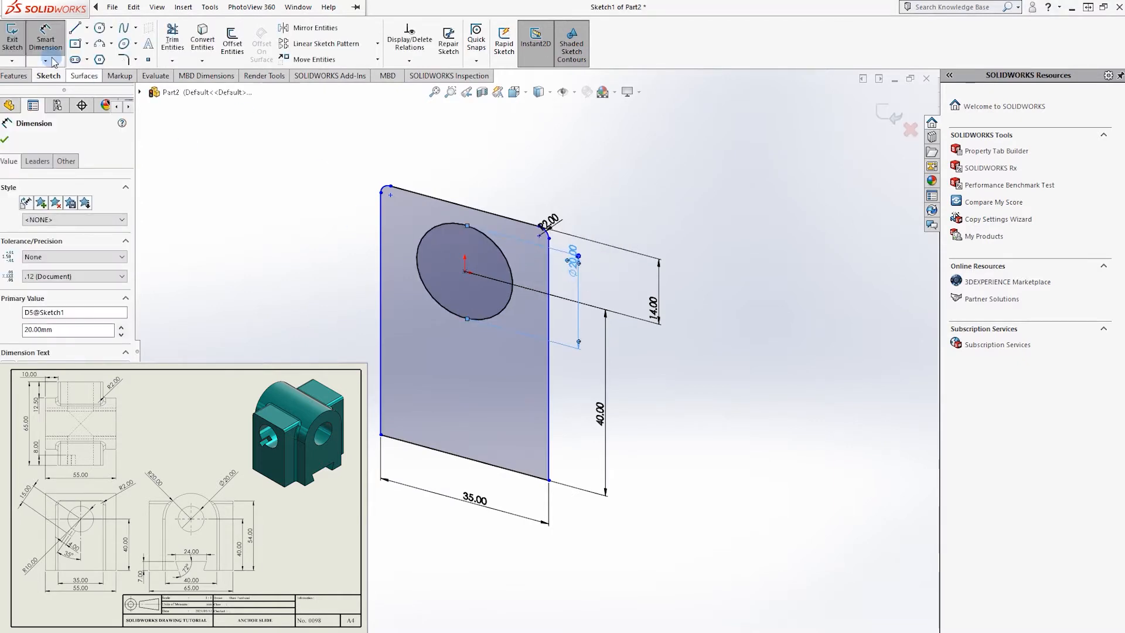
Extrude the profile with its circular hole 65 mm in the reversed direction.
{"action": "left_click", "coordinate": [14, 76]}
{"action": "left_click", "coordinate": [17, 41]}
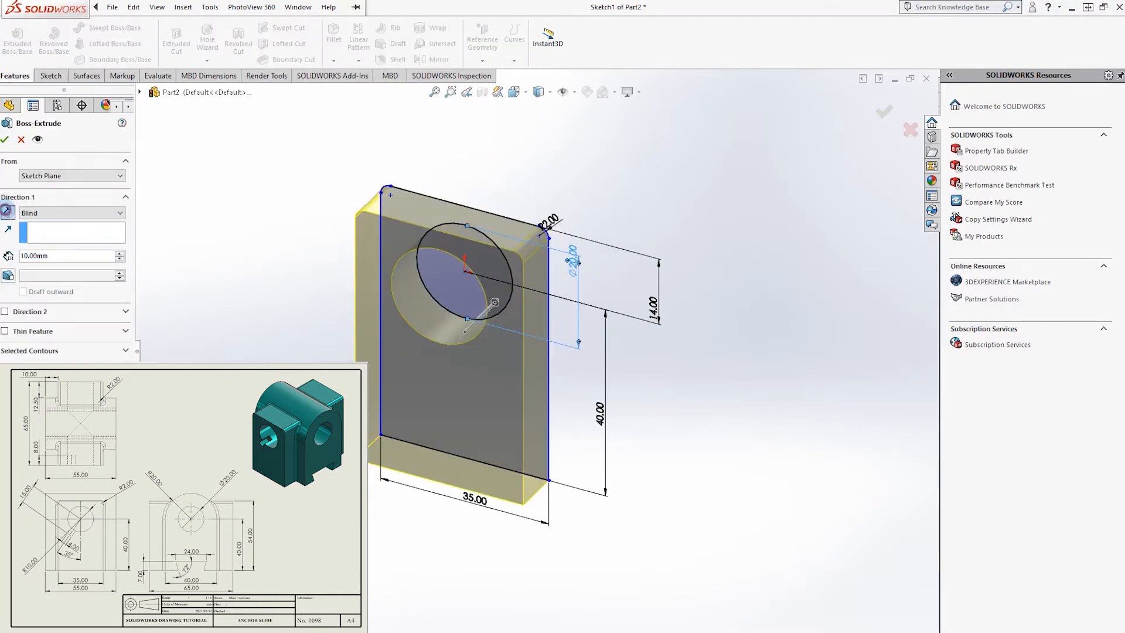
{"action": "left_click", "coordinate": [7, 211]}
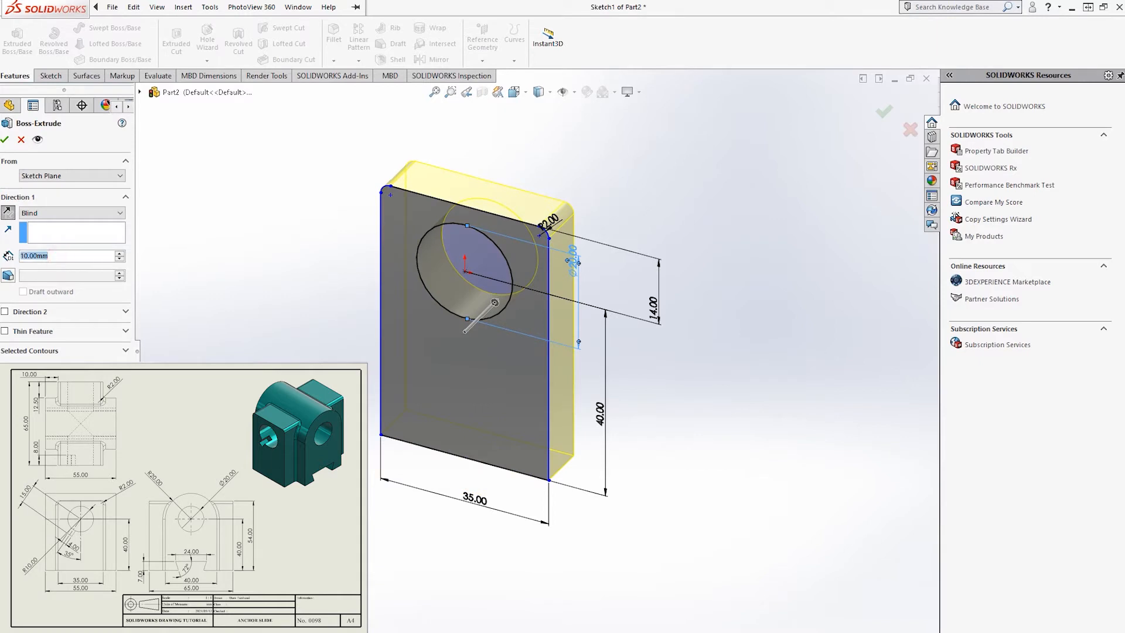
{"action": "type", "text": "65"}
{"action": "key", "text": "Return"}
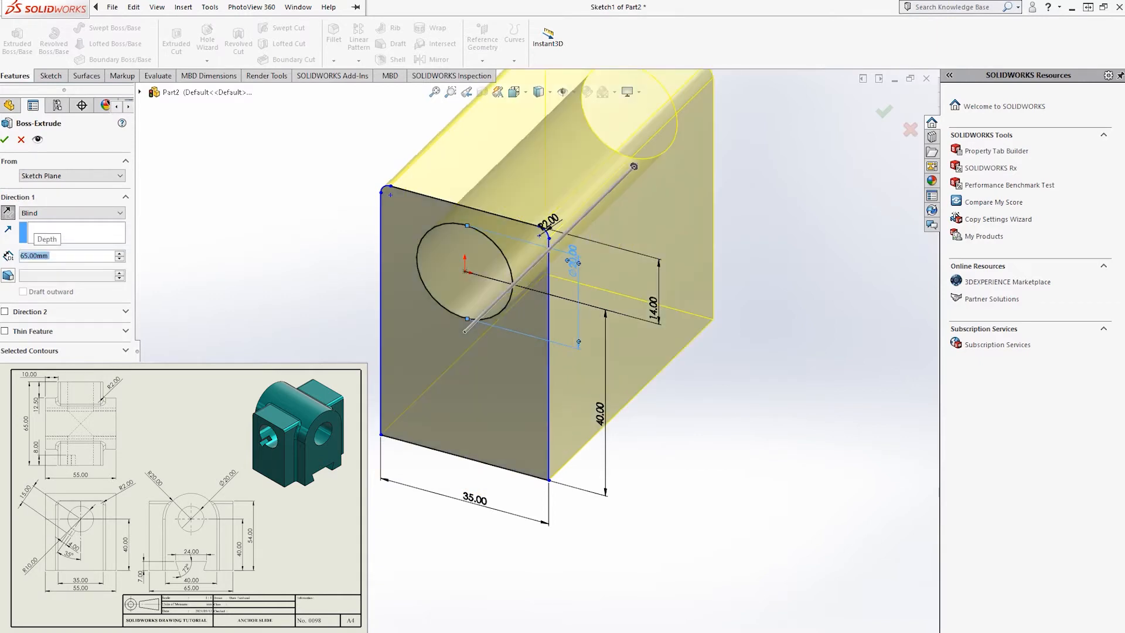
{"action": "scroll", "coordinate": [791, 177], "scroll_direction": "up", "scroll_amount": 2}
{"action": "left_click", "coordinate": [883, 115]}
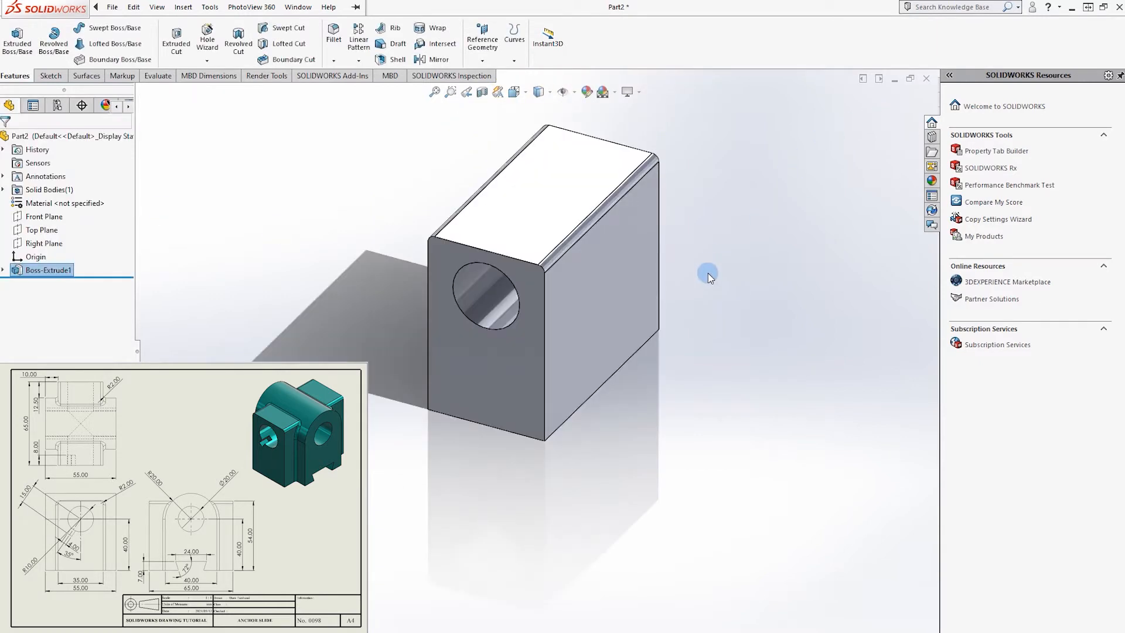
Start a sketch on the Right Plane and draw a vertical line through the block's middle from its top to its bottom edge.
{"action": "right_click", "coordinate": [37, 240]}
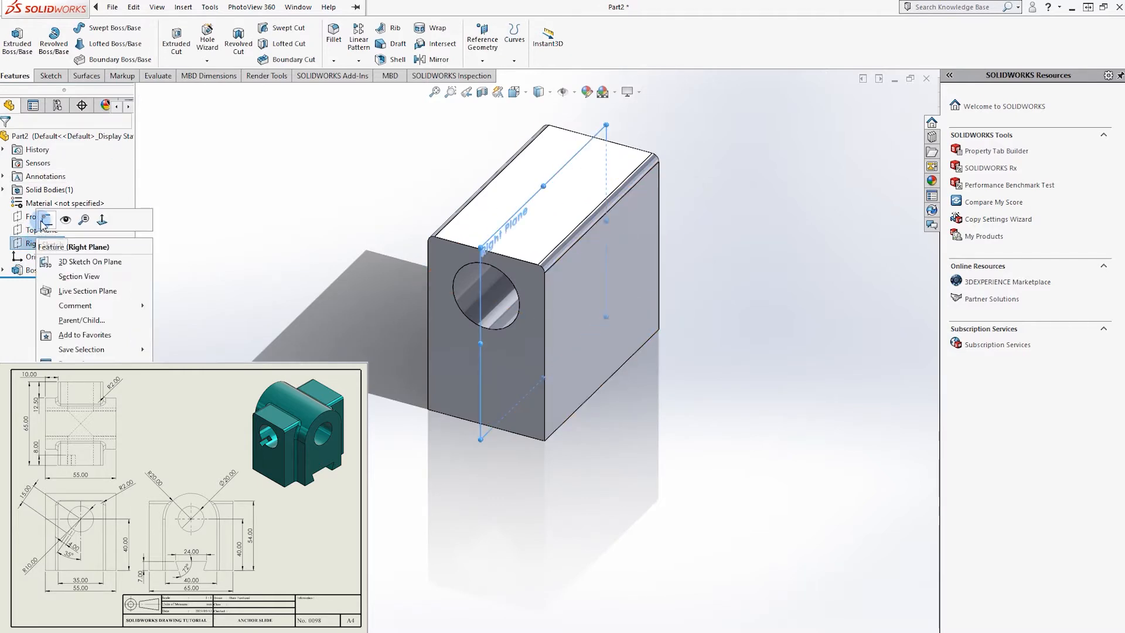
{"action": "left_click", "coordinate": [41, 220]}
{"action": "left_click", "coordinate": [382, 332]}
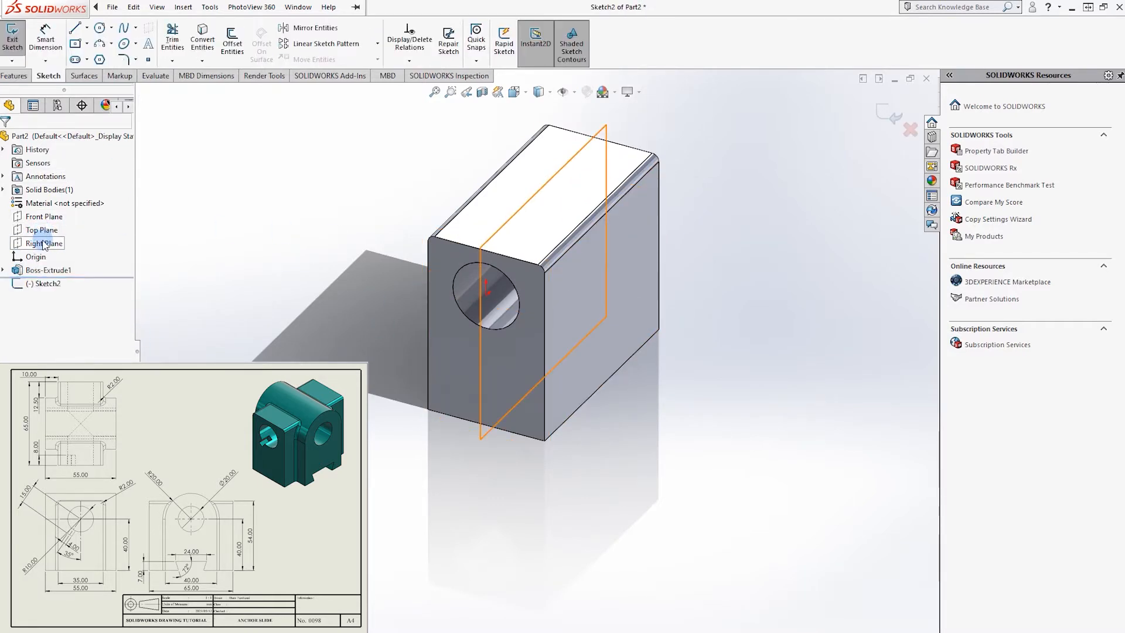
{"action": "key", "text": "ctrl+8"}
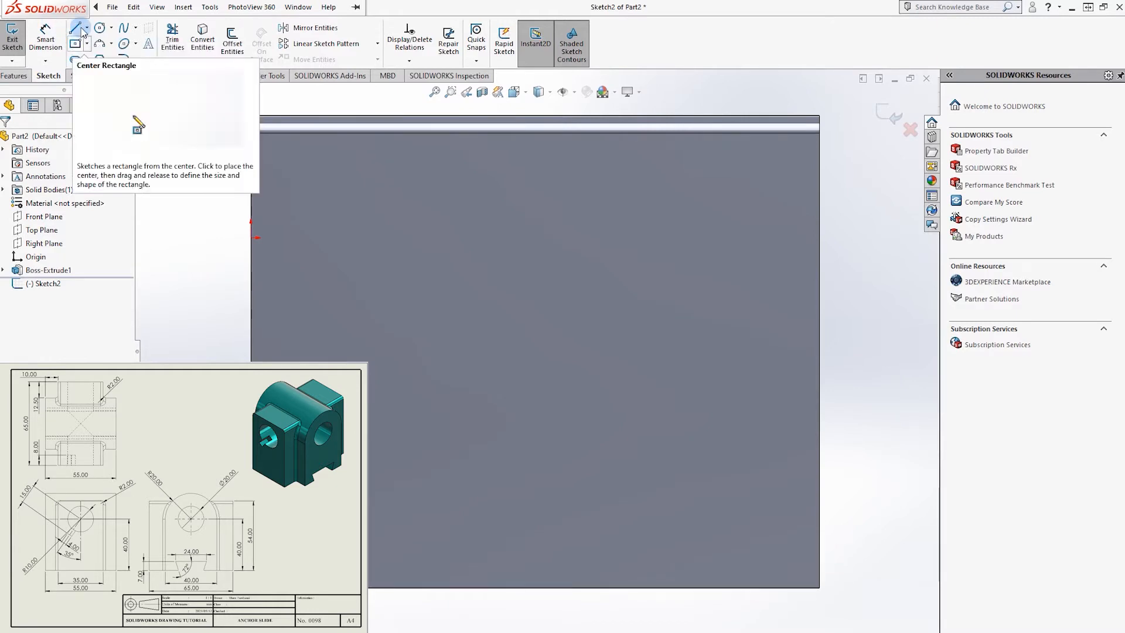
{"action": "left_click", "coordinate": [74, 28]}
{"action": "key", "text": "f"}
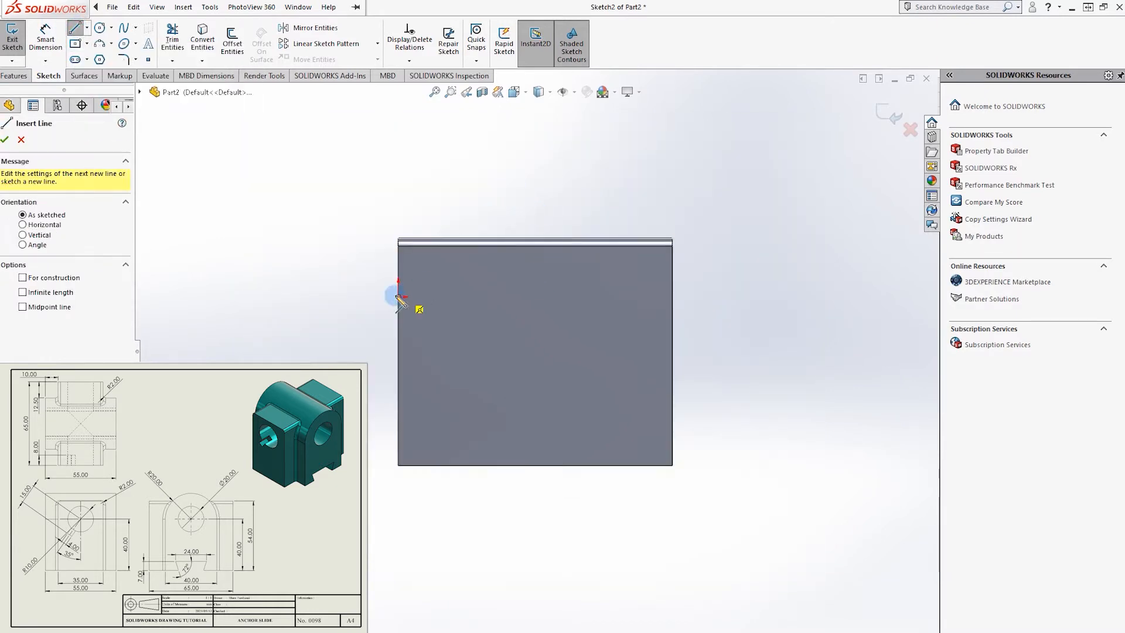
{"action": "left_click", "coordinate": [534, 238]}
{"action": "left_click", "coordinate": [535, 465]}
{"action": "key", "text": "Escape"}
Draw two concentric circles centred on the vertical line, the inner one about 16 mm in diameter.
{"action": "left_click", "coordinate": [99, 27]}
{"action": "left_click", "coordinate": [535, 305]}
{"action": "left_click", "coordinate": [556, 279]}
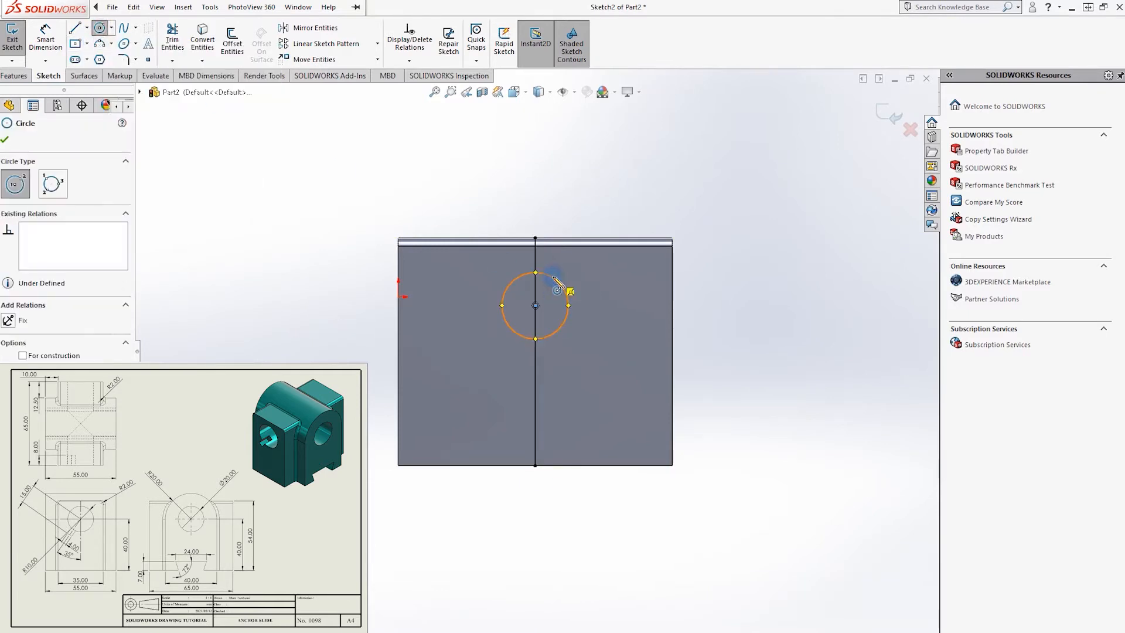
{"action": "left_click", "coordinate": [535, 305]}
{"action": "left_click", "coordinate": [586, 277]}
{"action": "key", "text": "Escape"}
Set the inner circle's diameter to 20 mm and the outer circle's to 40 mm.
{"action": "left_click", "coordinate": [45, 38]}
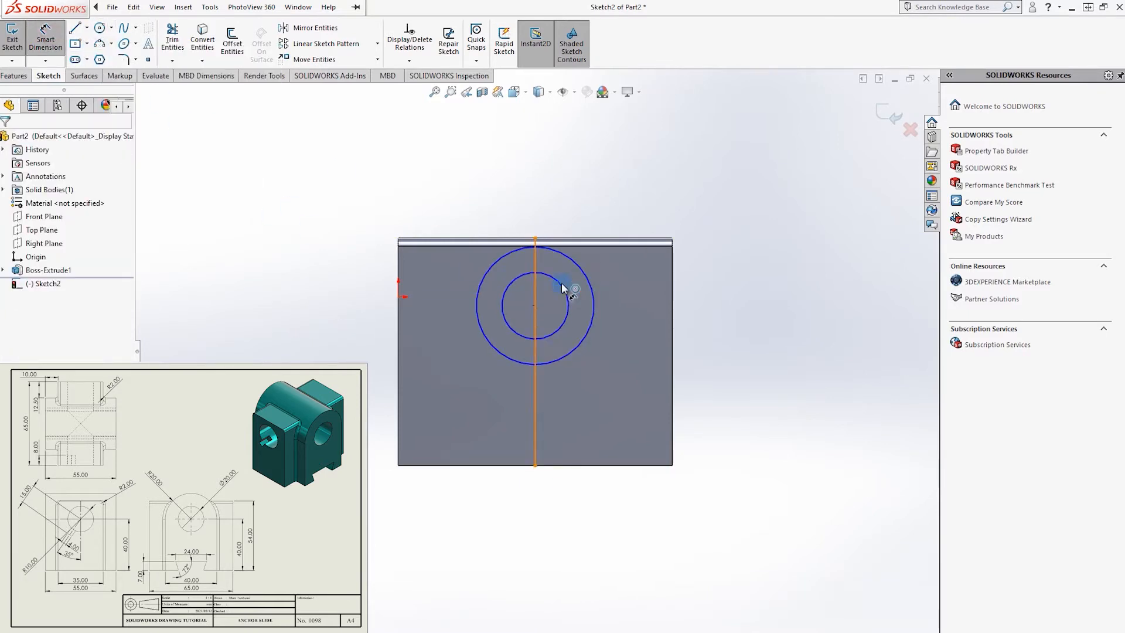
{"action": "left_click", "coordinate": [556, 280]}
{"action": "left_click", "coordinate": [770, 328]}
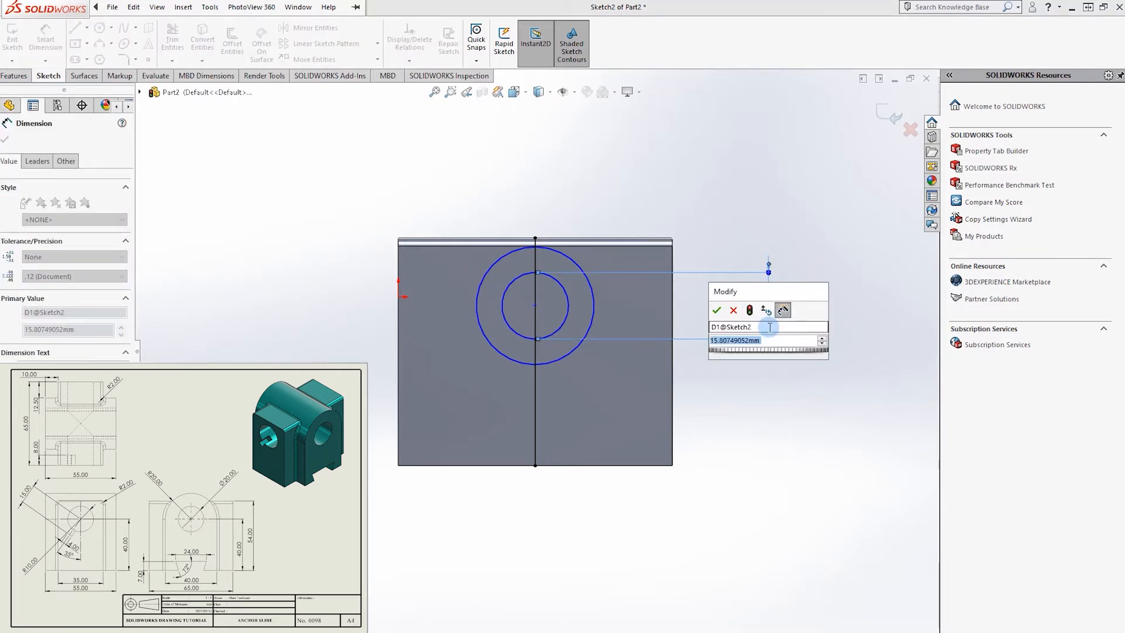
{"action": "type", "text": "20"}
{"action": "key", "text": "Return"}
{"action": "left_click", "coordinate": [589, 292]}
{"action": "left_click", "coordinate": [788, 308]}
{"action": "type", "text": "40"}
{"action": "key", "text": "Return"}
{"action": "key", "text": "Escape"}
Dimension the concentric circles' centre 20 mm below the block's top edge.
{"action": "left_click_drag", "start_coordinate": [528, 326], "coordinate": [530, 356]}
{"action": "left_click", "coordinate": [45, 38]}
{"action": "left_click", "coordinate": [529, 355]}
{"action": "left_click", "coordinate": [566, 263]}
{"action": "left_click", "coordinate": [732, 291]}
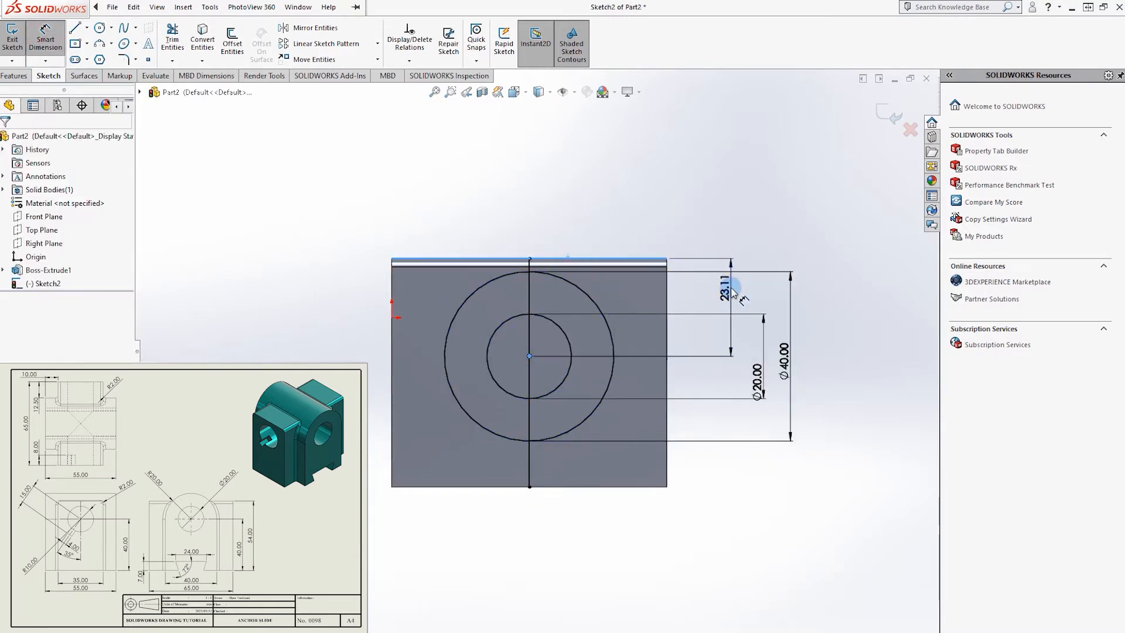
{"action": "type", "text": "1"}
{"action": "type", "text": "0"}
{"action": "key", "text": "Return"}
{"action": "key", "text": "Escape"}
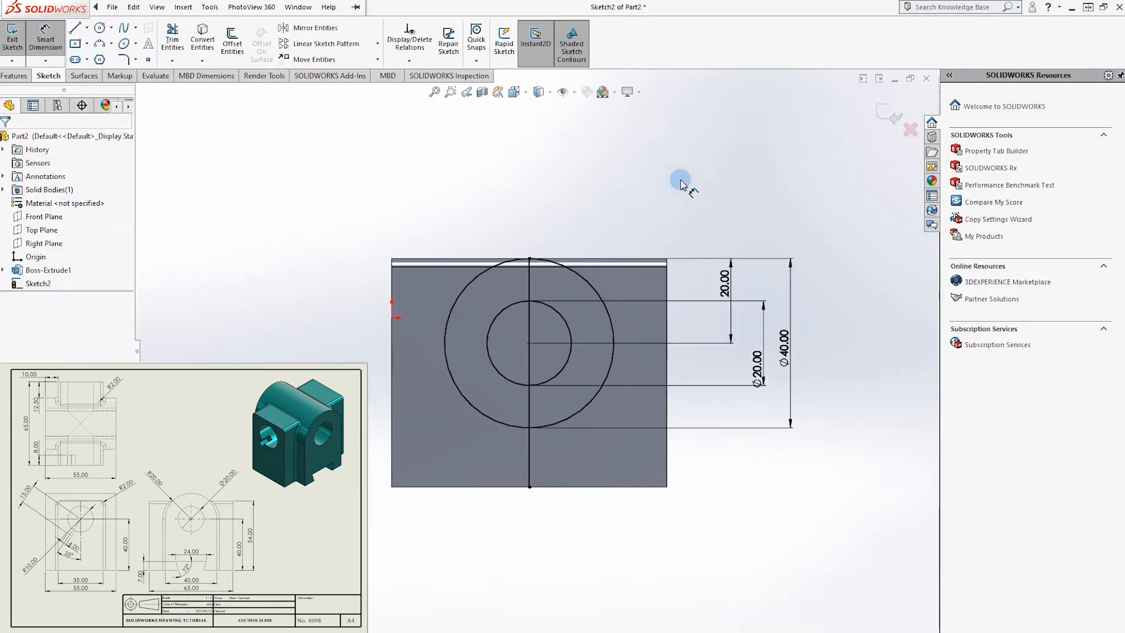
Delete the distance dimension between the circles' centre and the block's top edge.
{"action": "key", "text": "Delete"}
{"action": "key", "text": "Escape"}
{"action": "key", "text": "Escape"}
{"action": "key", "text": "Escape"}
{"action": "left_click", "coordinate": [723, 289]}
{"action": "key", "text": "Delete"}
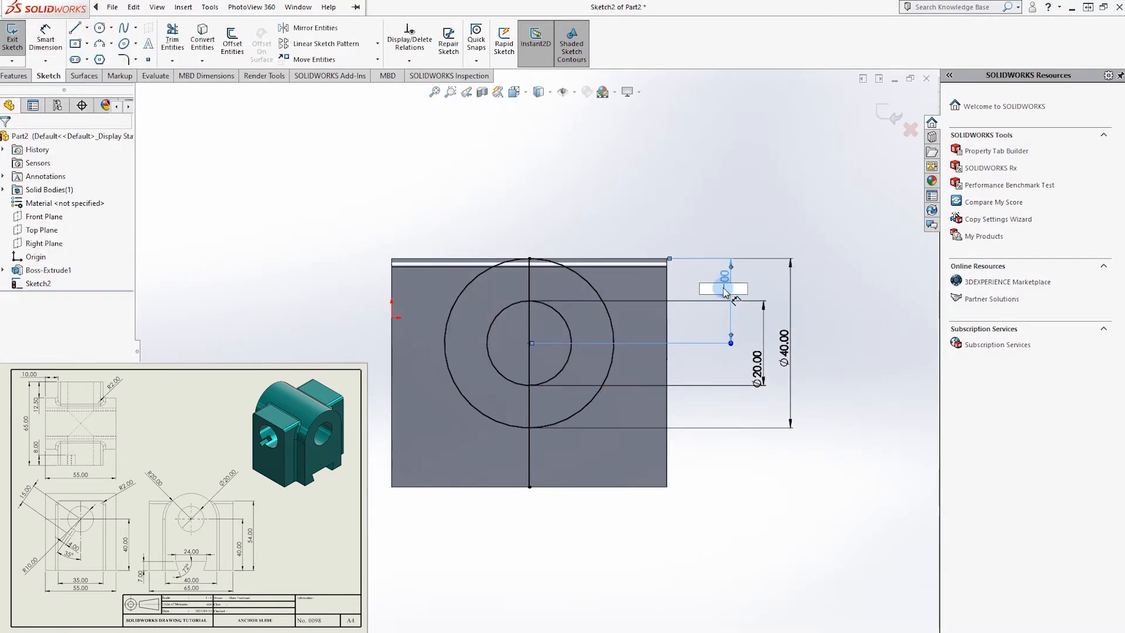
{"action": "key", "text": "Escape"}
{"action": "left_click", "coordinate": [703, 164]}
Move the circles up along the vertical line and dimension their centre 40 mm above the block's bottom edge.
{"action": "left_click_drag", "start_coordinate": [530, 344], "coordinate": [530, 305]}
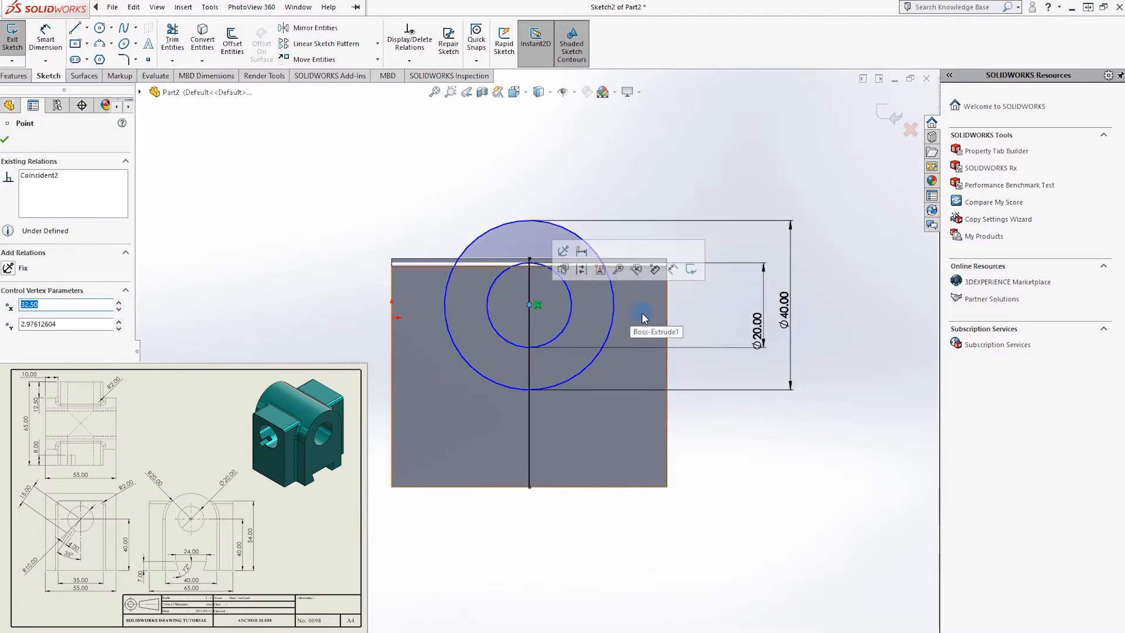
{"action": "left_click", "coordinate": [844, 492]}
{"action": "left_click", "coordinate": [49, 41]}
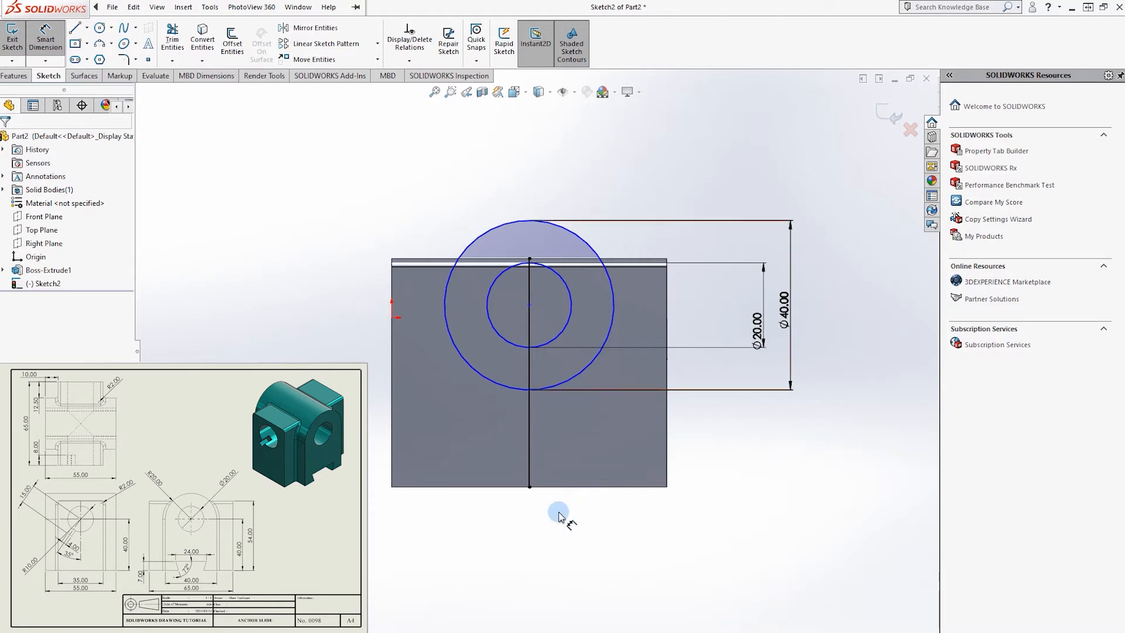
{"action": "left_click", "coordinate": [557, 487]}
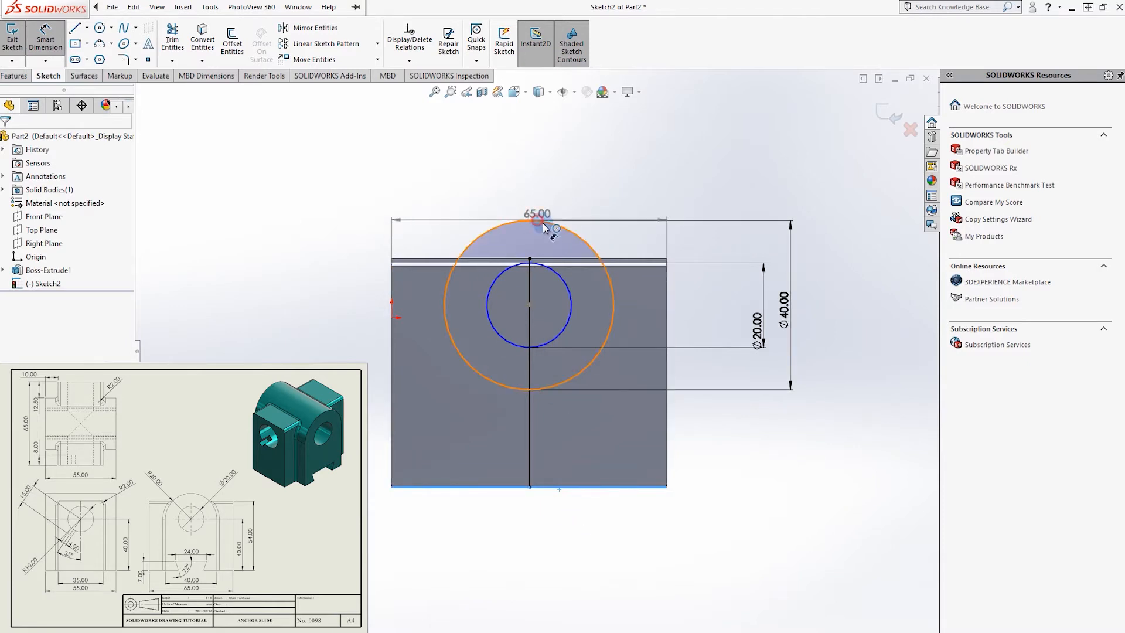
{"action": "left_click", "coordinate": [544, 225]}
{"action": "left_click", "coordinate": [864, 362]}
{"action": "type", "text": "40"}
{"action": "key", "text": "Return"}
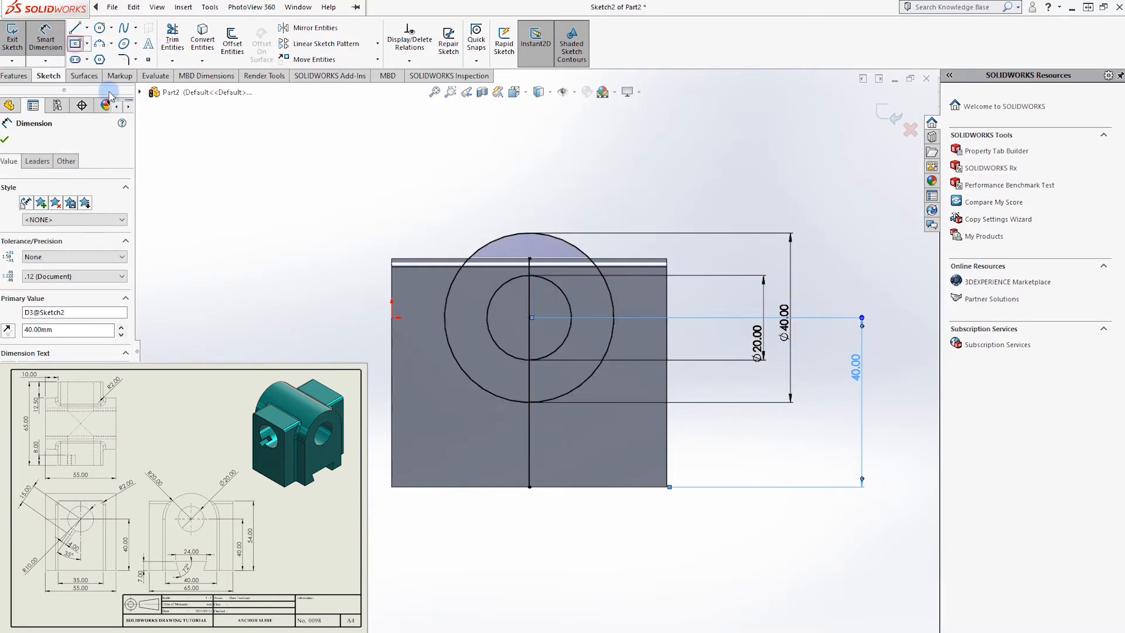
Draw a centre rectangle at the lower end of the vertical line and set its width to 24 mm.
{"action": "left_click", "coordinate": [75, 45]}
{"action": "left_click", "coordinate": [529, 486]}
{"action": "left_click", "coordinate": [568, 468]}
{"action": "left_click", "coordinate": [56, 45]}
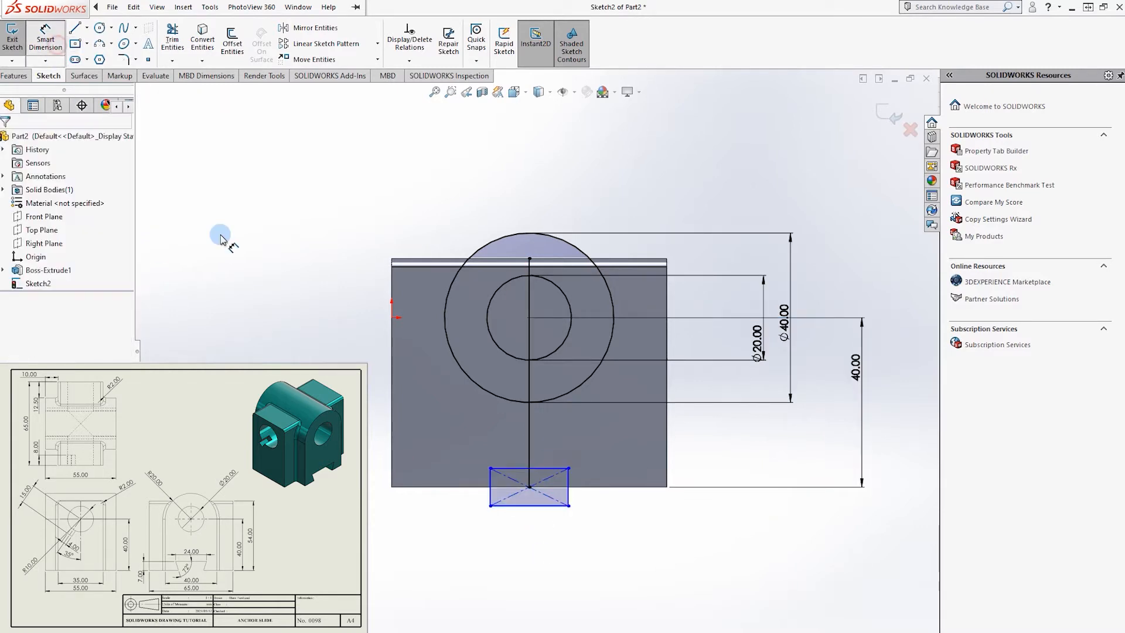
{"action": "left_click", "coordinate": [551, 469]}
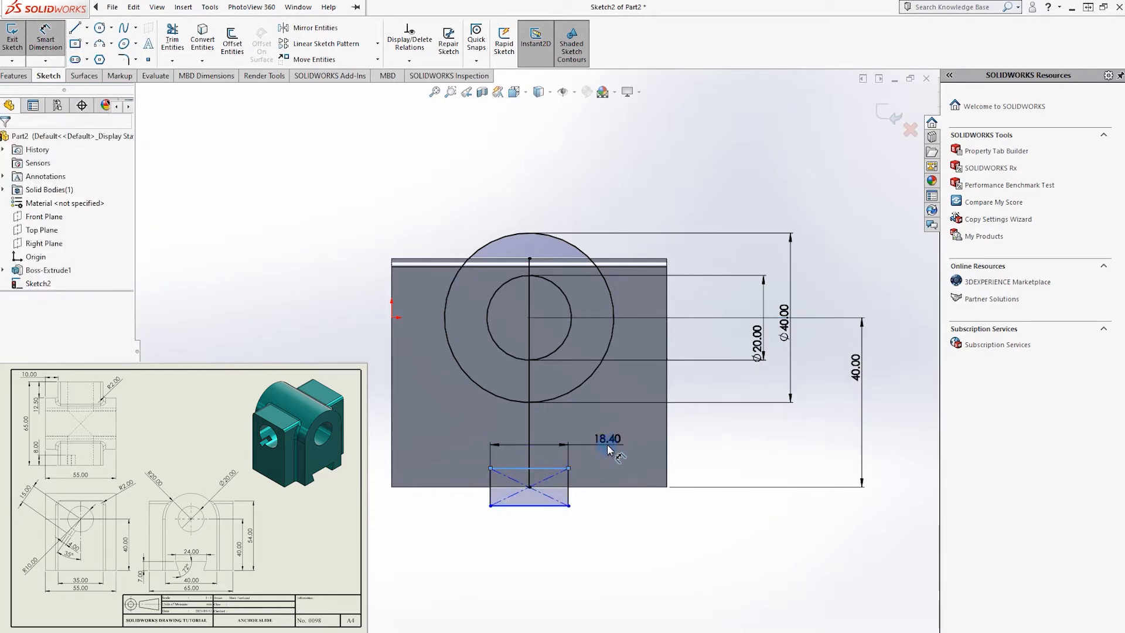
{"action": "left_click", "coordinate": [624, 442]}
{"action": "type", "text": "24"}
{"action": "key", "text": "Return"}
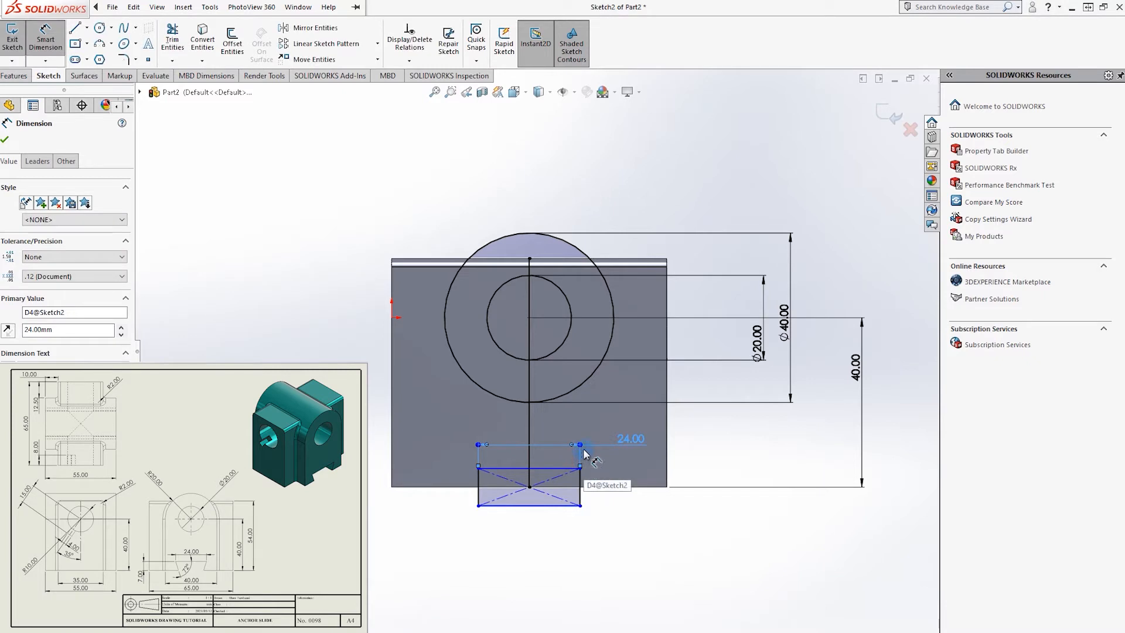
Dimension the small rectangle's upper edge 7 mm above the block's bottom edge.
{"action": "left_click", "coordinate": [519, 469]}
{"action": "left_click", "coordinate": [449, 487]}
{"action": "left_click", "coordinate": [347, 470]}
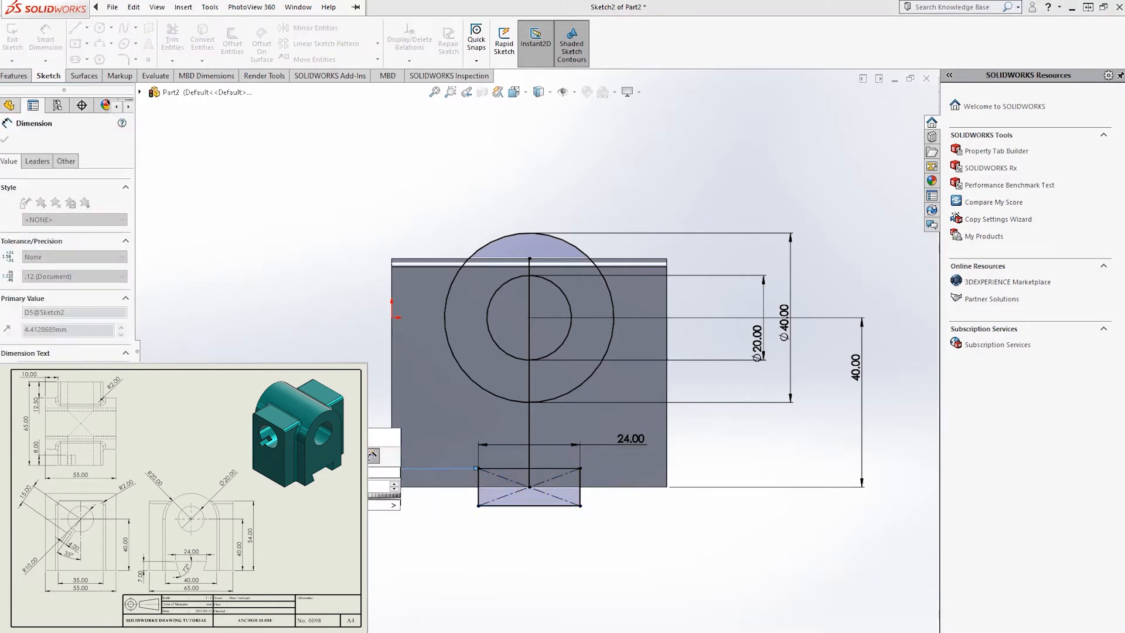
{"action": "type", "text": "7"}
{"action": "key", "text": "Return"}
Delete the two diagonal construction lines of the small bottom rectangle.
{"action": "left_click", "coordinate": [507, 632]}
{"action": "left_click", "coordinate": [48, 39]}
{"action": "left_click", "coordinate": [48, 41]}
{"action": "left_click", "coordinate": [499, 470]}
{"action": "left_click", "coordinate": [541, 567]}
{"action": "left_click", "coordinate": [506, 501]}
{"action": "key", "text": "Delete"}
{"action": "left_click", "coordinate": [514, 479]}
{"action": "key", "text": "Delete"}
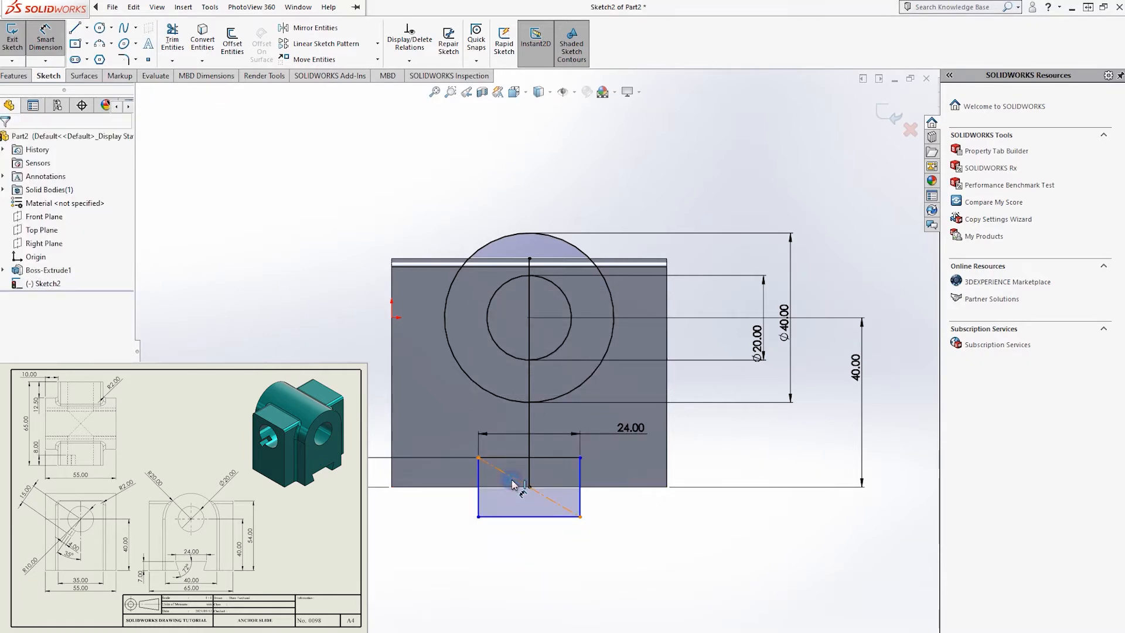
Draw a short slanted line from the small bottom rectangle's upper-left corner down into the rectangle.
{"action": "left_click", "coordinate": [75, 28]}
{"action": "left_click", "coordinate": [479, 458]}
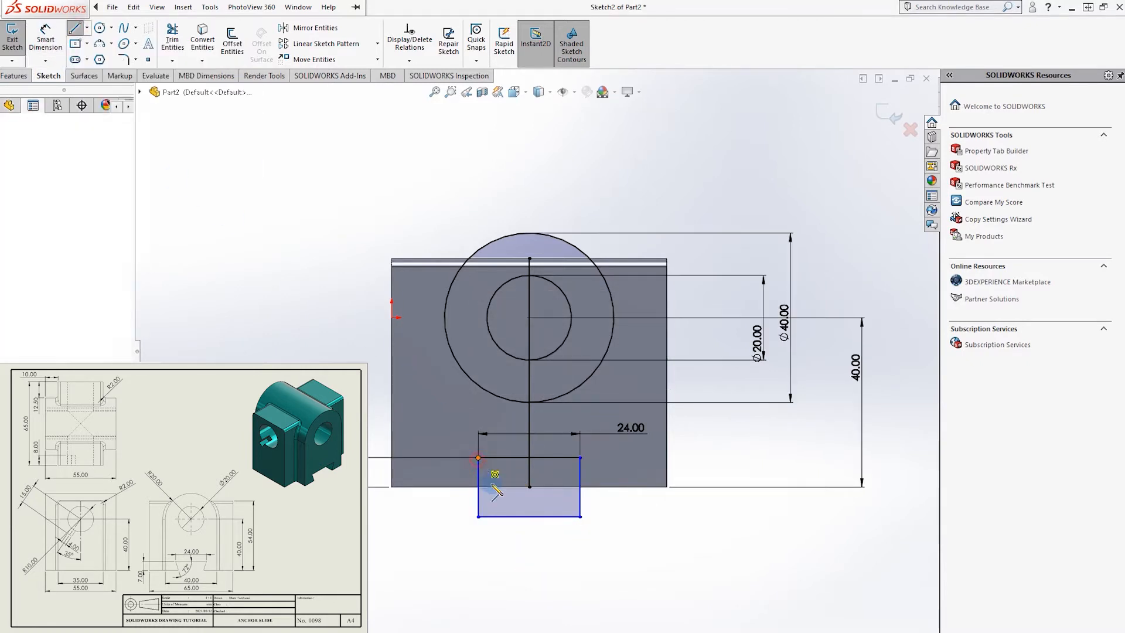
{"action": "left_click", "coordinate": [505, 499]}
{"action": "key", "text": "Escape"}
Dimension the angle between the slanted line and the small rectangle's upper edge as 72 degrees.
{"action": "left_click", "coordinate": [45, 42]}
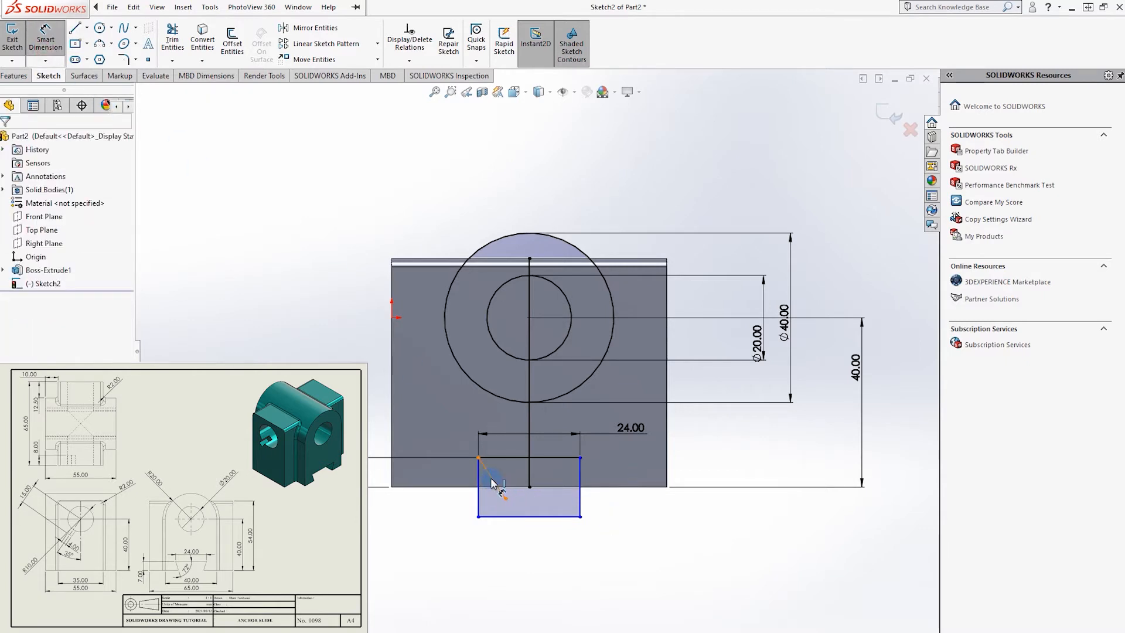
{"action": "left_click", "coordinate": [494, 483]}
{"action": "key", "text": "Escape"}
{"action": "key", "text": "Escape"}
{"action": "left_click", "coordinate": [45, 42]}
{"action": "left_click", "coordinate": [502, 493]}
{"action": "left_click", "coordinate": [507, 457]}
{"action": "left_click", "coordinate": [532, 499]}
{"action": "type", "text": "72"}
{"action": "key", "text": "Return"}
{"action": "scroll", "coordinate": [532, 499], "scroll_direction": "up", "scroll_amount": 4}
{"action": "scroll", "coordinate": [532, 500], "scroll_direction": "down", "scroll_amount": 5}
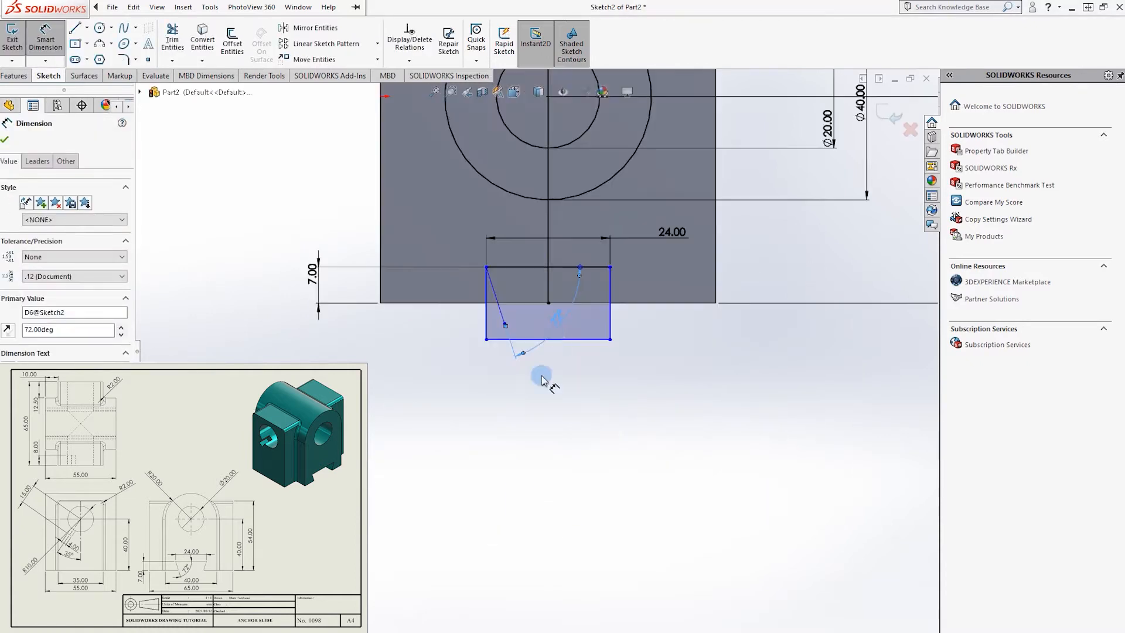
Try to trim the small rectangle's left side and the slanted line.
{"action": "left_click", "coordinate": [172, 39]}
{"action": "left_click_drag", "start_coordinate": [443, 317], "coordinate": [548, 326]}
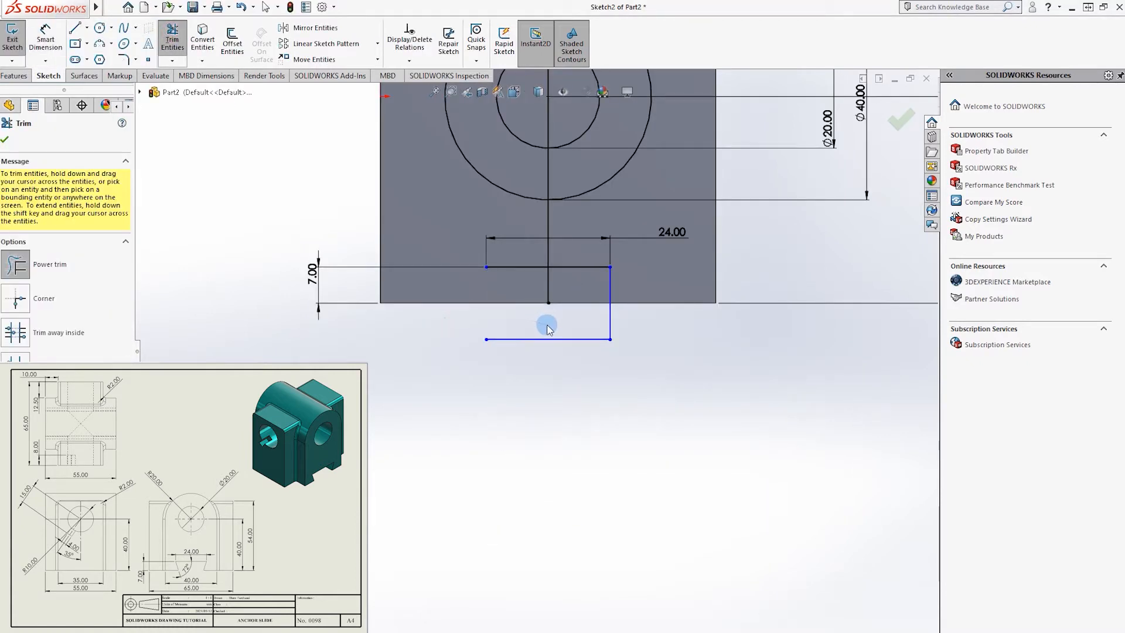
{"action": "key", "text": "Escape"}
{"action": "key", "text": "ctrl+z"}
{"action": "left_click", "coordinate": [487, 419]}
{"action": "left_click", "coordinate": [75, 28]}
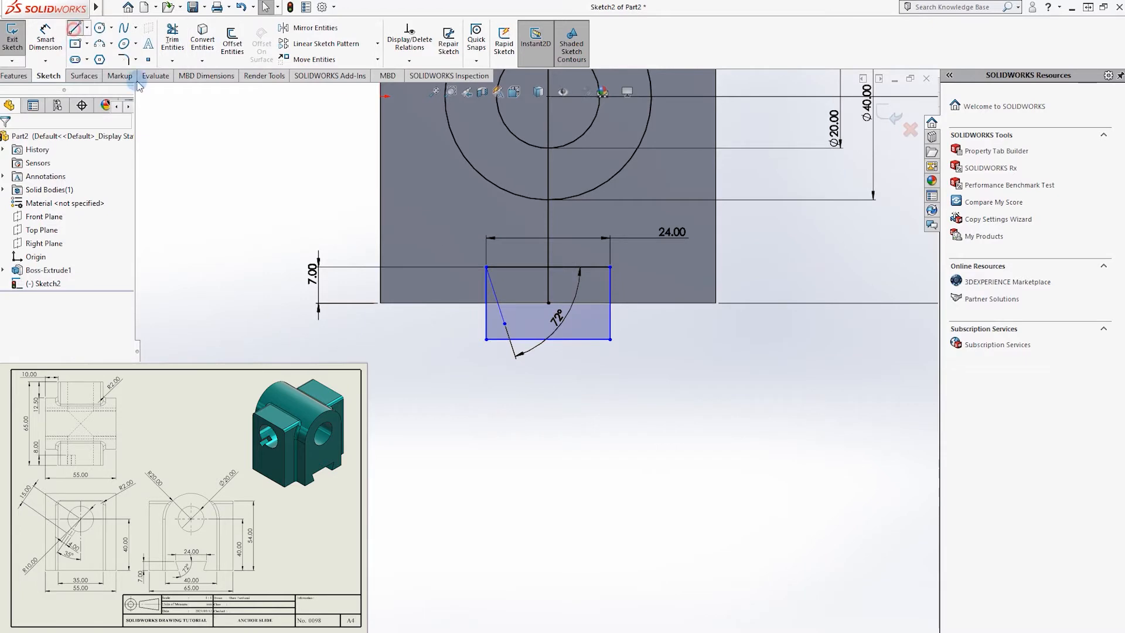
{"action": "left_click", "coordinate": [504, 322]}
{"action": "scroll", "coordinate": [489, 292], "scroll_direction": "up", "scroll_amount": 4}
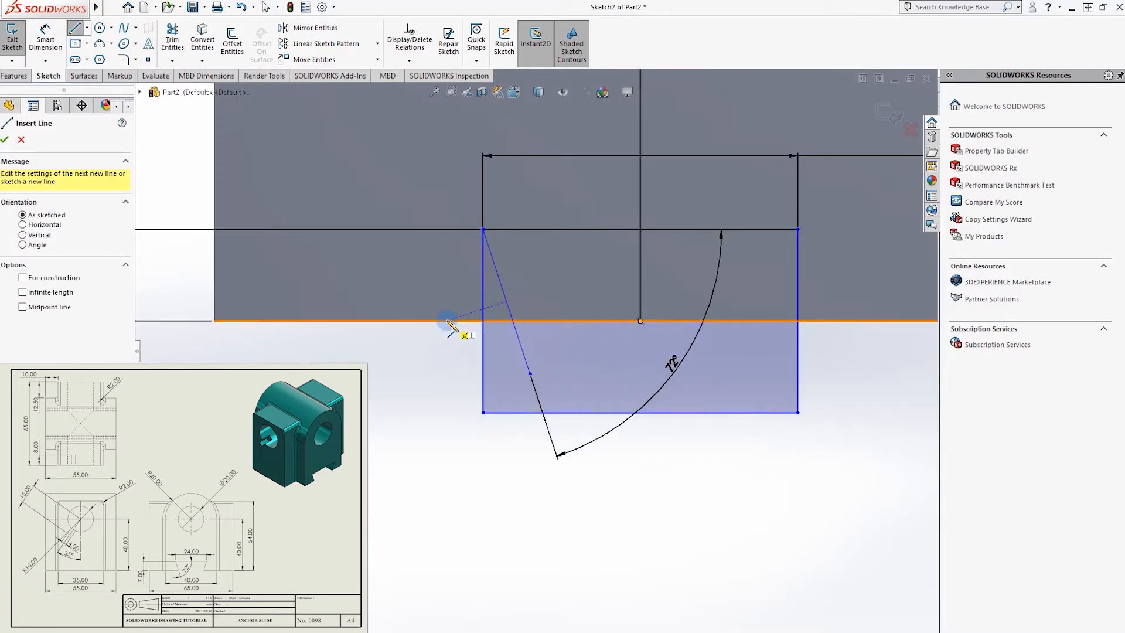
{"action": "left_click", "coordinate": [449, 321]}
{"action": "key", "text": "Escape"}
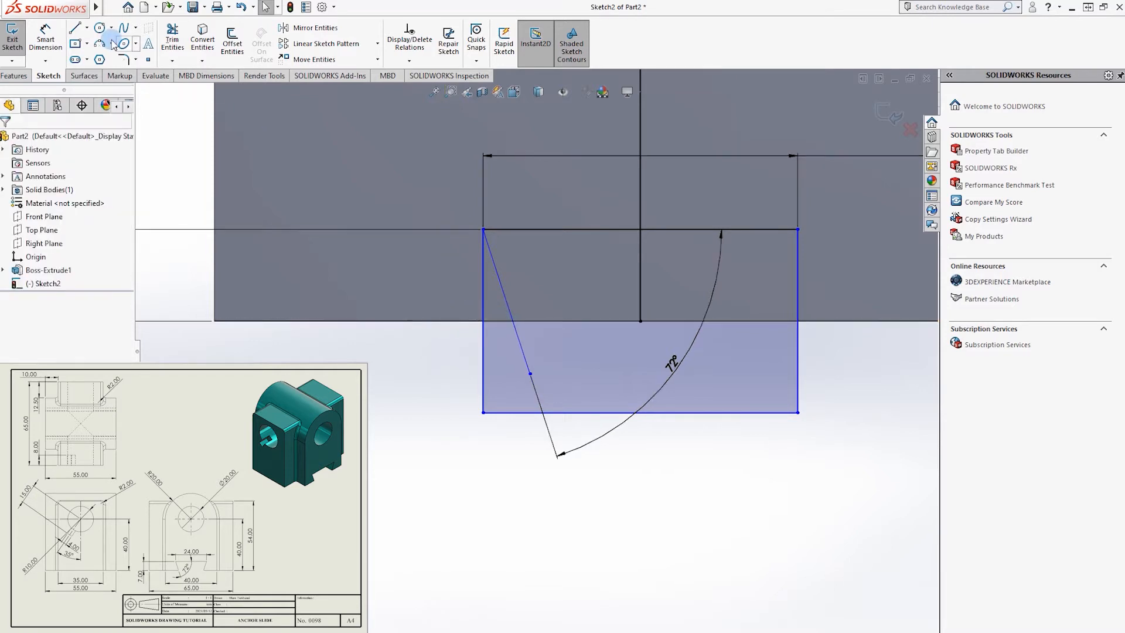
{"action": "left_click", "coordinate": [86, 27]}
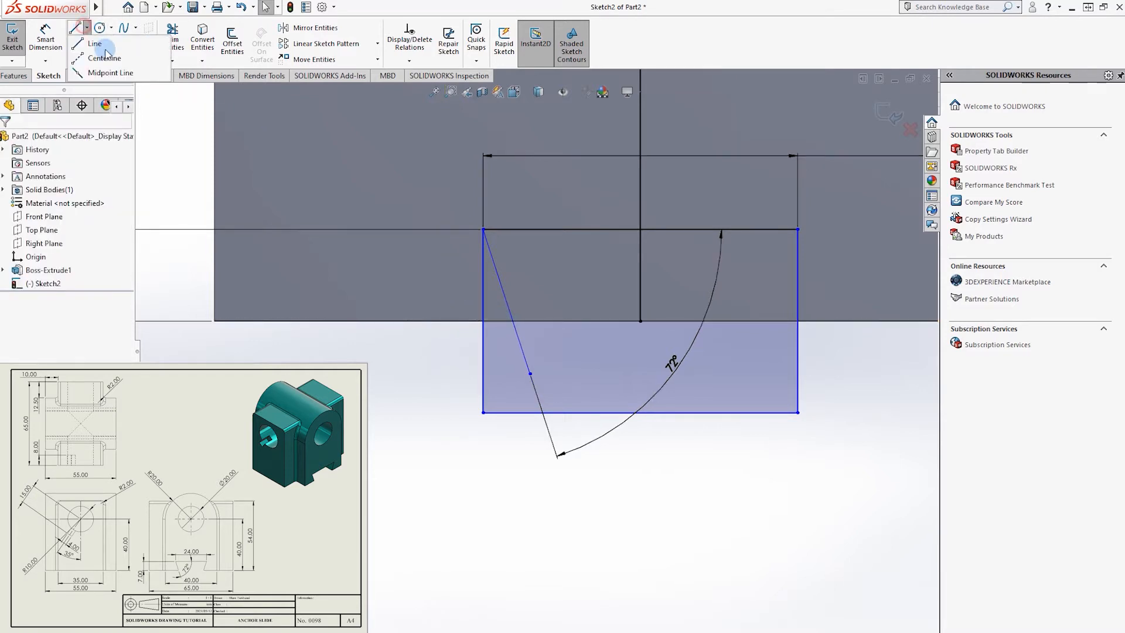
{"action": "left_click", "coordinate": [439, 323]}
Draw a line along the block's bottom edge to the vertical line and trim everything outside the slot profile's left half.
{"action": "left_click", "coordinate": [75, 28]}
{"action": "left_click", "coordinate": [432, 321]}
{"action": "left_click", "coordinate": [643, 320]}
{"action": "left_click", "coordinate": [173, 39]}
{"action": "mouse_move", "coordinate": [442, 292]}
{"action": "left_mouse_down"}
{"action": "mouse_move", "coordinate": [494, 359]}
{"action": "mouse_move", "coordinate": [497, 393]}
{"action": "mouse_move", "coordinate": [826, 366]}
{"action": "mouse_move", "coordinate": [806, 298]}
{"action": "mouse_move", "coordinate": [762, 229]}
{"action": "left_mouse_up"}
{"action": "key", "text": "Escape"}
{"action": "scroll", "coordinate": [535, 352], "scroll_direction": "down", "scroll_amount": 3}
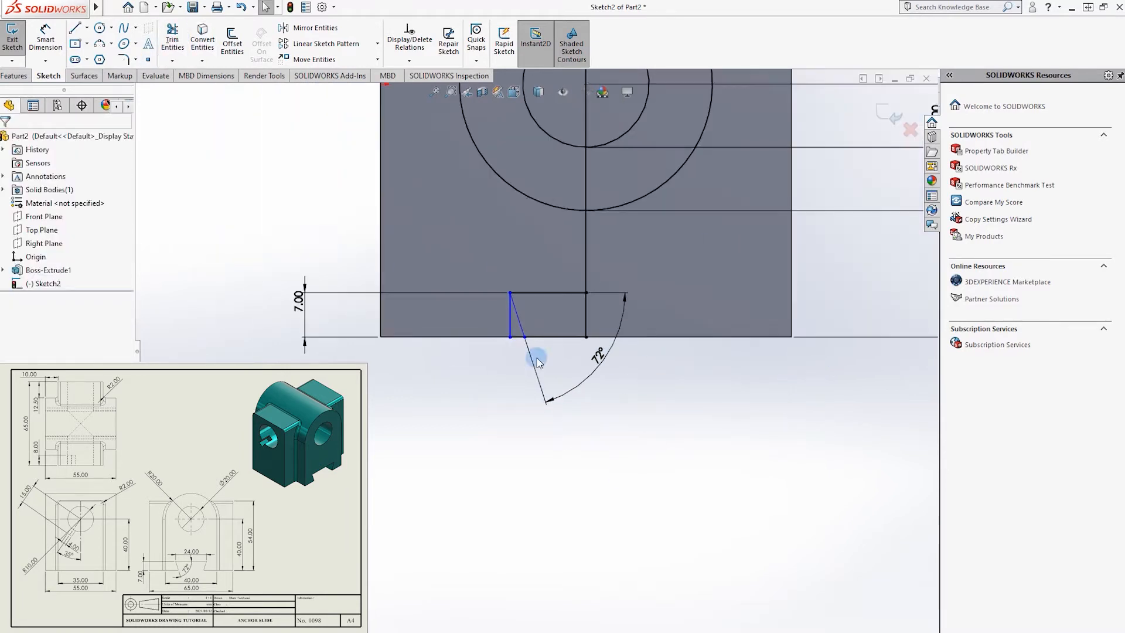
Dimension the slot profile's half width, from its upper-left corner to the vertical line, as 12 mm.
{"action": "left_click", "coordinate": [47, 39]}
{"action": "left_click", "coordinate": [509, 293]}
{"action": "left_click", "coordinate": [586, 292]}
{"action": "left_click", "coordinate": [470, 251]}
{"action": "type", "text": "12"}
{"action": "key", "text": "Return"}
{"action": "key", "text": "Escape"}
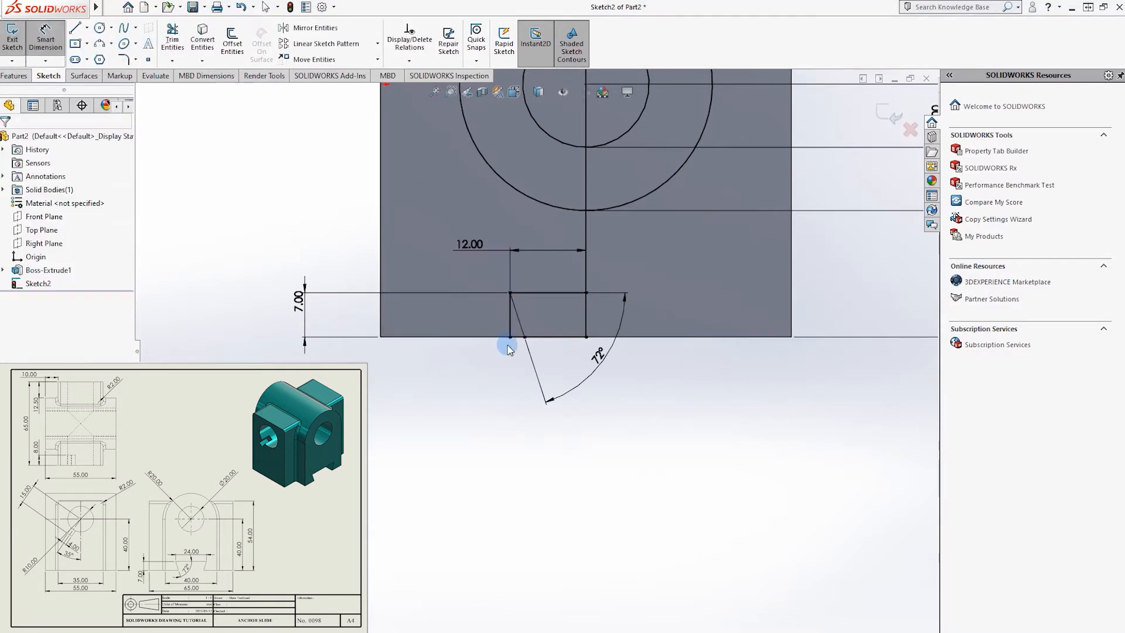
Delete the vertical line at the left edge of the slot profile, keeping the slanted side.
{"action": "left_click", "coordinate": [508, 314]}
{"action": "key", "text": "Delete"}
{"action": "scroll", "coordinate": [510, 310], "scroll_direction": "down", "scroll_amount": 2}
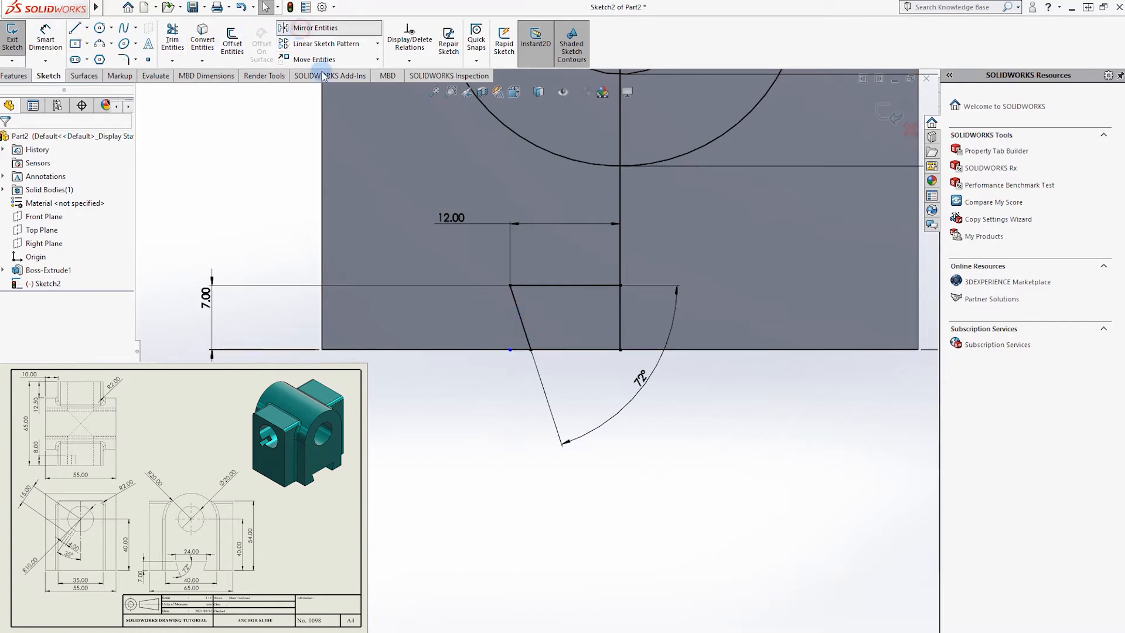
Mirror the slot's slanted side and upper edge about the vertical centre line.
{"action": "left_click", "coordinate": [314, 28]}
{"action": "left_click", "coordinate": [522, 318]}
{"action": "left_click", "coordinate": [540, 285]}
{"action": "left_click", "coordinate": [71, 299]}
{"action": "left_click", "coordinate": [620, 262]}
{"action": "left_click", "coordinate": [5, 139]}
{"action": "left_click", "coordinate": [544, 462]}
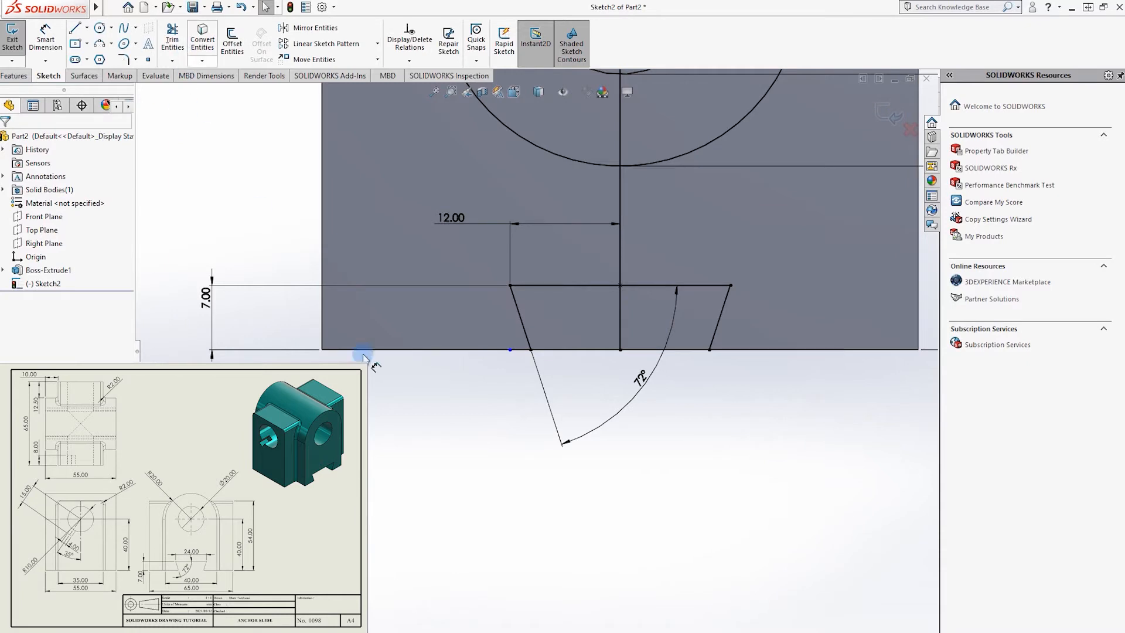
Trim away the section of the vertical centre line inside the dovetail slot profile.
{"action": "scroll", "coordinate": [363, 357], "scroll_direction": "up", "scroll_amount": 5}
{"action": "left_click", "coordinate": [173, 41]}
{"action": "scroll", "coordinate": [552, 340], "scroll_direction": "down", "scroll_amount": 3}
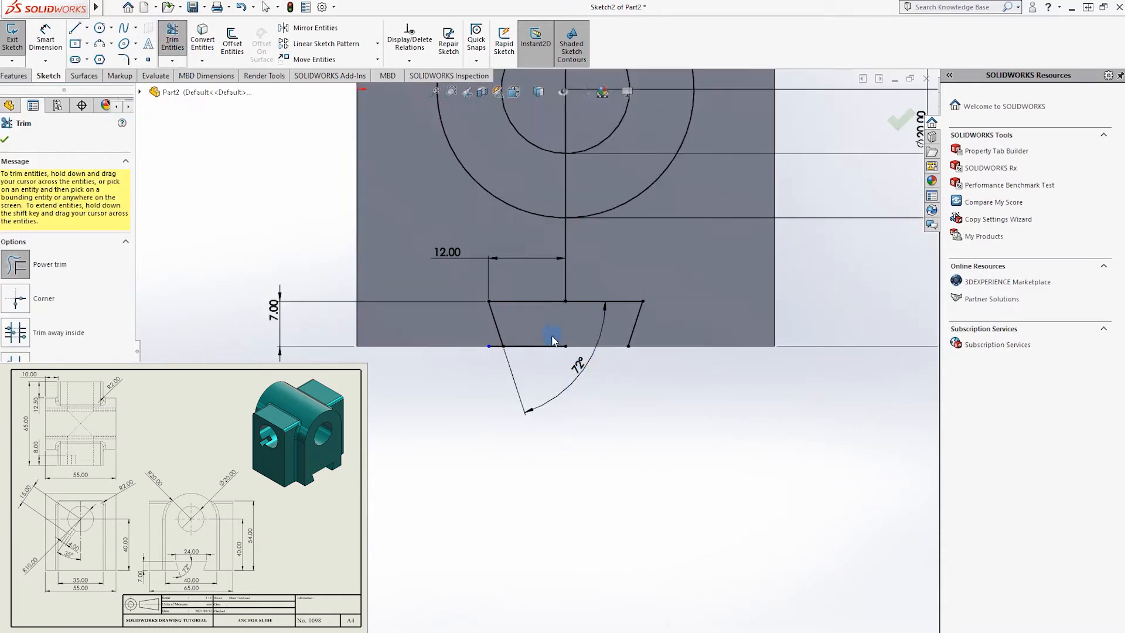
{"action": "key", "text": "Escape"}
{"action": "scroll", "coordinate": [629, 458], "scroll_direction": "up", "scroll_amount": 2}
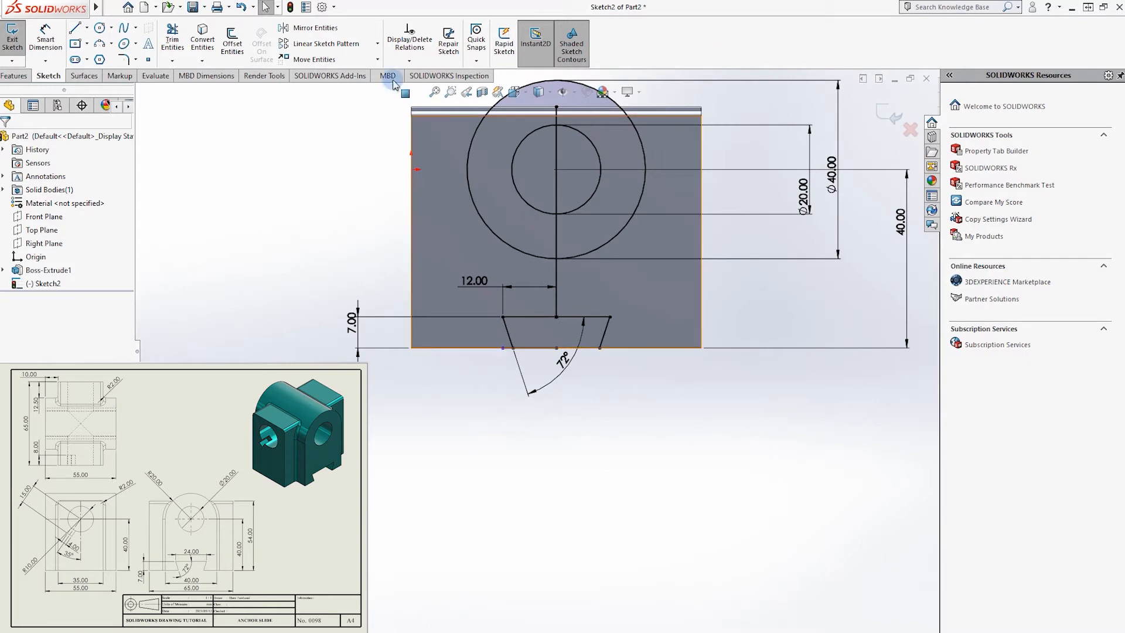
Draw vertical lines from both sides of the 40 mm circle to the block's bottom edge, continuing horizontally to the slot's lower corners.
{"action": "left_click", "coordinate": [74, 28]}
{"action": "left_click", "coordinate": [467, 169]}
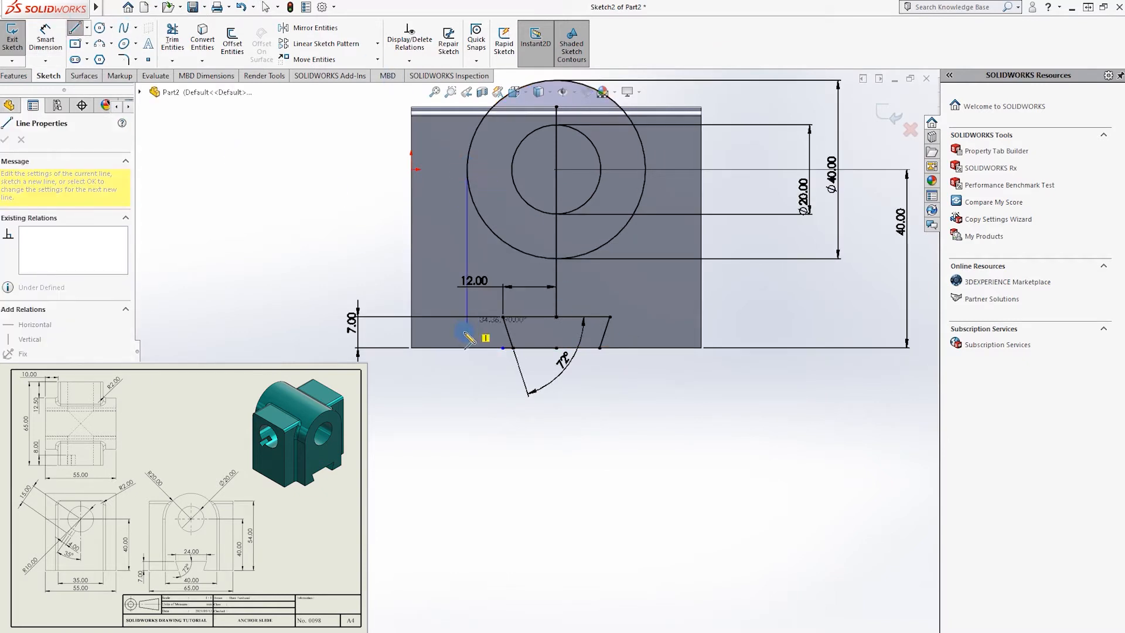
{"action": "left_click", "coordinate": [467, 348]}
{"action": "left_click", "coordinate": [513, 348]}
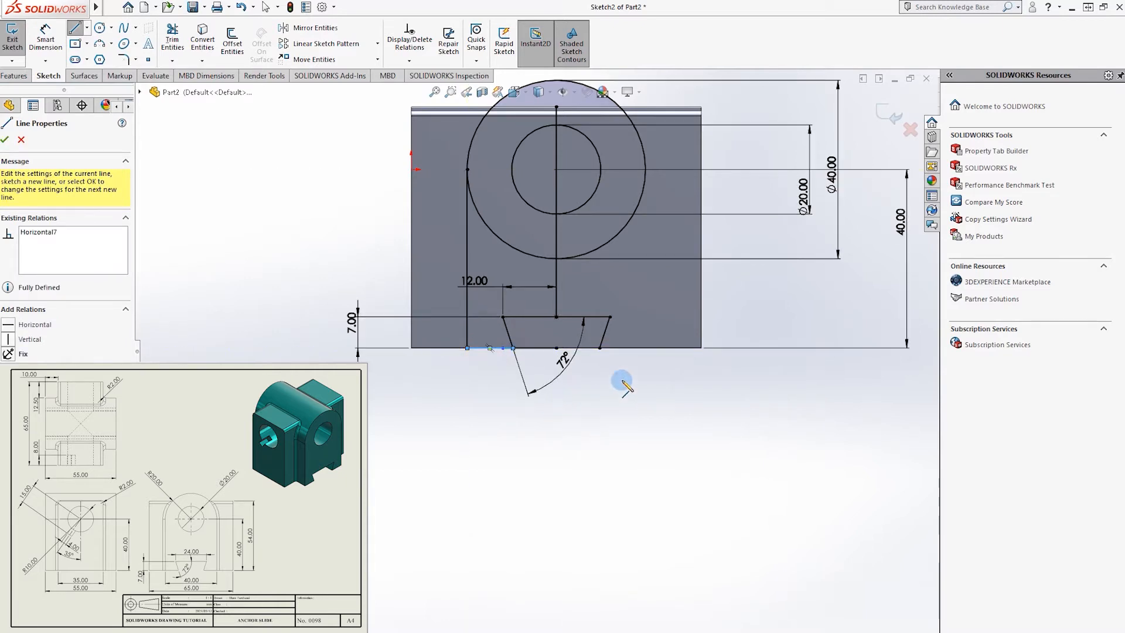
{"action": "left_click", "coordinate": [645, 169]}
{"action": "left_click", "coordinate": [645, 348]}
{"action": "left_click", "coordinate": [598, 348]}
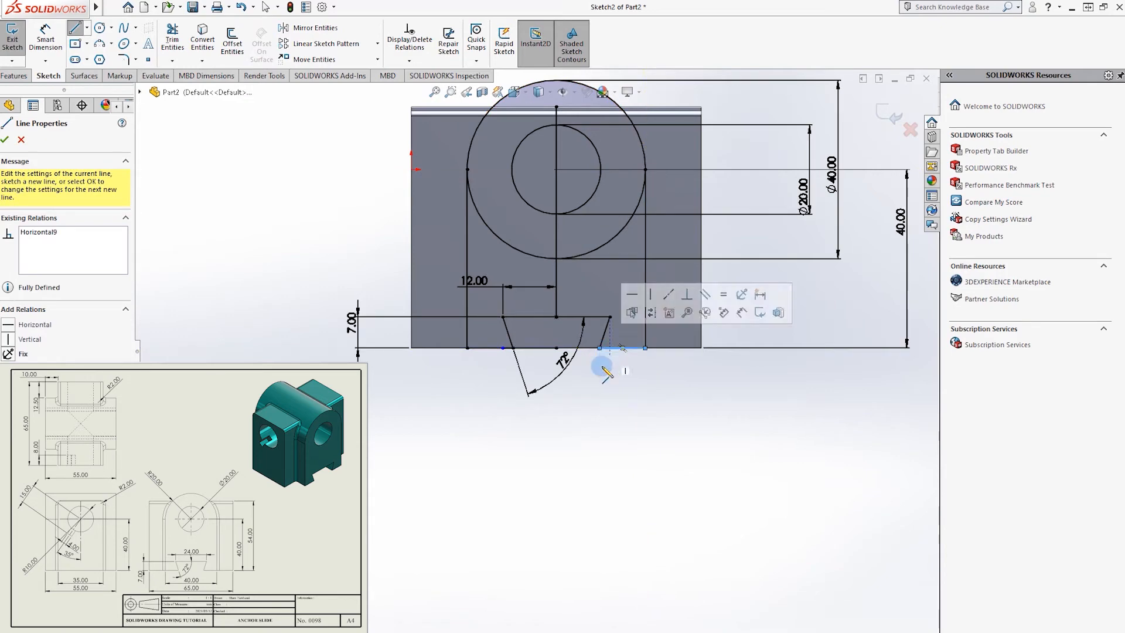
{"action": "scroll", "coordinate": [537, 361], "scroll_direction": "down", "scroll_amount": 3}
{"action": "key", "text": "Escape"}
Trim away the lower half of the 40 mm circle between the two vertical side lines.
{"action": "left_click", "coordinate": [173, 39]}
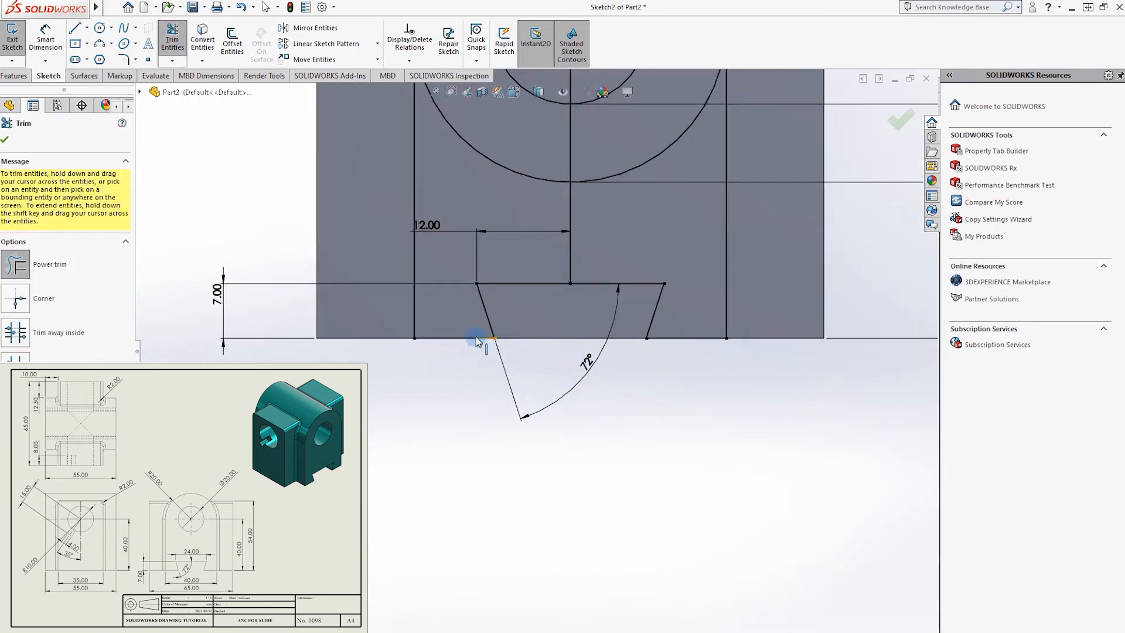
{"action": "key", "text": "Escape"}
{"action": "scroll", "coordinate": [535, 351], "scroll_direction": "up", "scroll_amount": 3}
{"action": "left_click", "coordinate": [173, 39]}
{"action": "left_click_drag", "start_coordinate": [498, 272], "coordinate": [507, 253]}
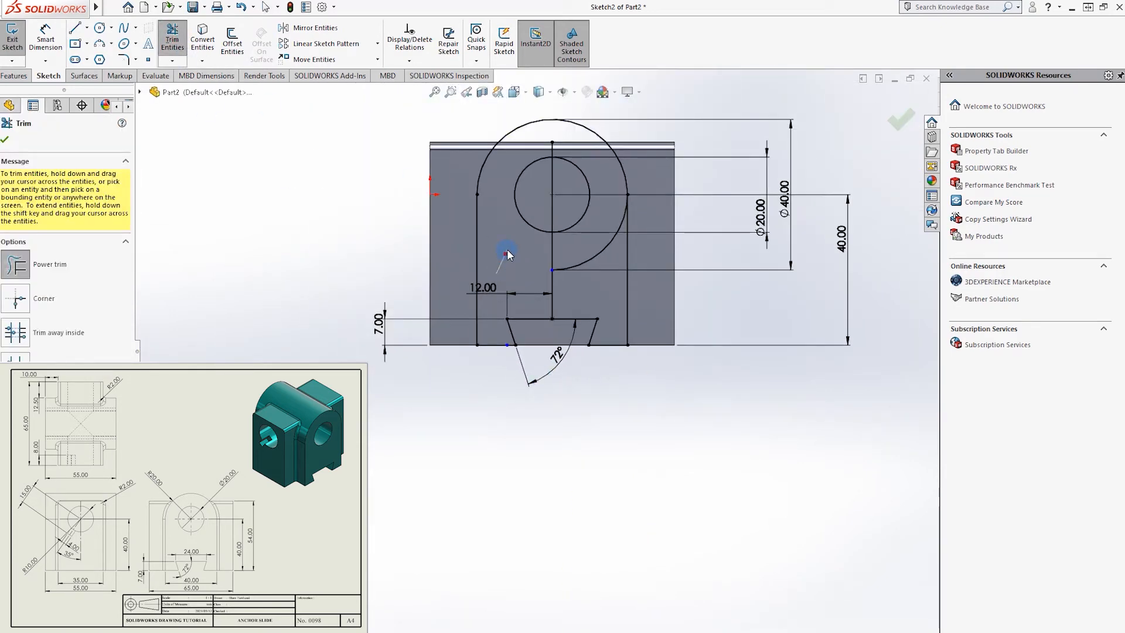
{"action": "left_click_drag", "start_coordinate": [618, 278], "coordinate": [586, 251]}
{"action": "key", "text": "Escape"}
{"action": "scroll", "coordinate": [595, 261], "scroll_direction": "up", "scroll_amount": 2}
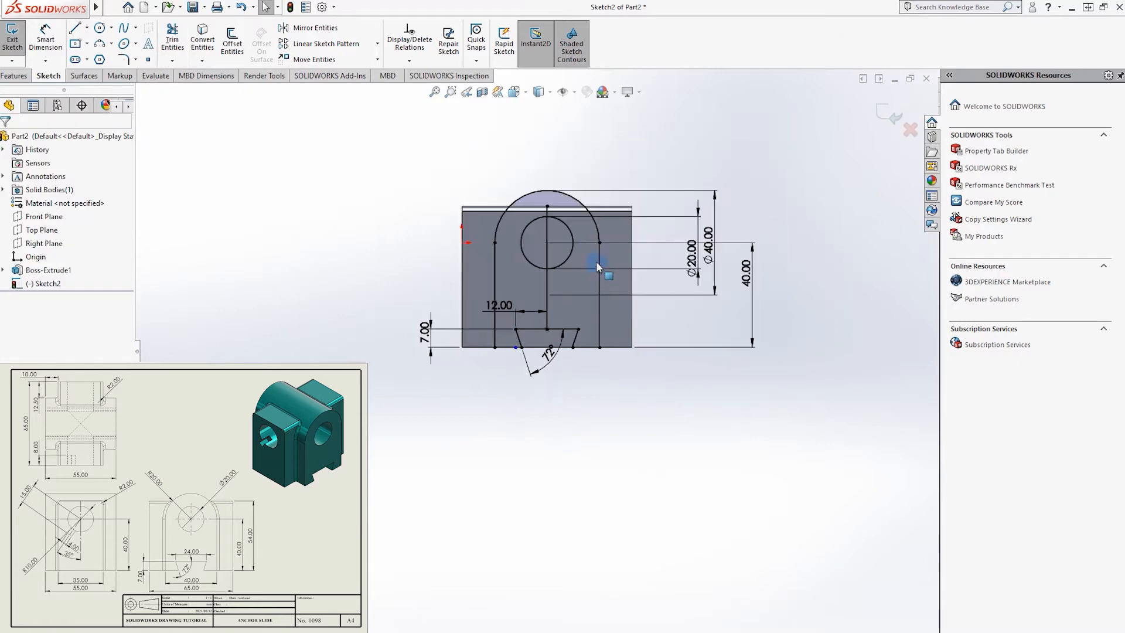
Extrude the arched profile region Mid Plane by 55 mm, merged with the block.
{"action": "left_click", "coordinate": [15, 76]}
{"action": "left_click", "coordinate": [17, 42]}
{"action": "left_click", "coordinate": [516, 233]}
{"action": "middle_click_drag", "start_coordinate": [498, 146], "coordinate": [577, 190]}
{"action": "left_click", "coordinate": [43, 212]}
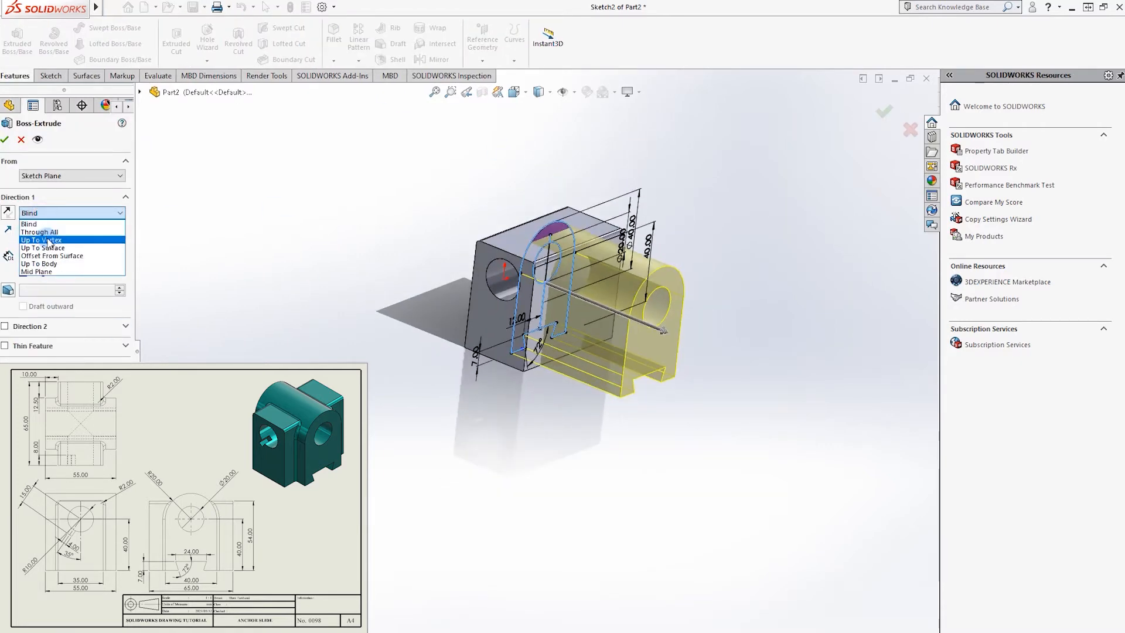
{"action": "left_click", "coordinate": [41, 268]}
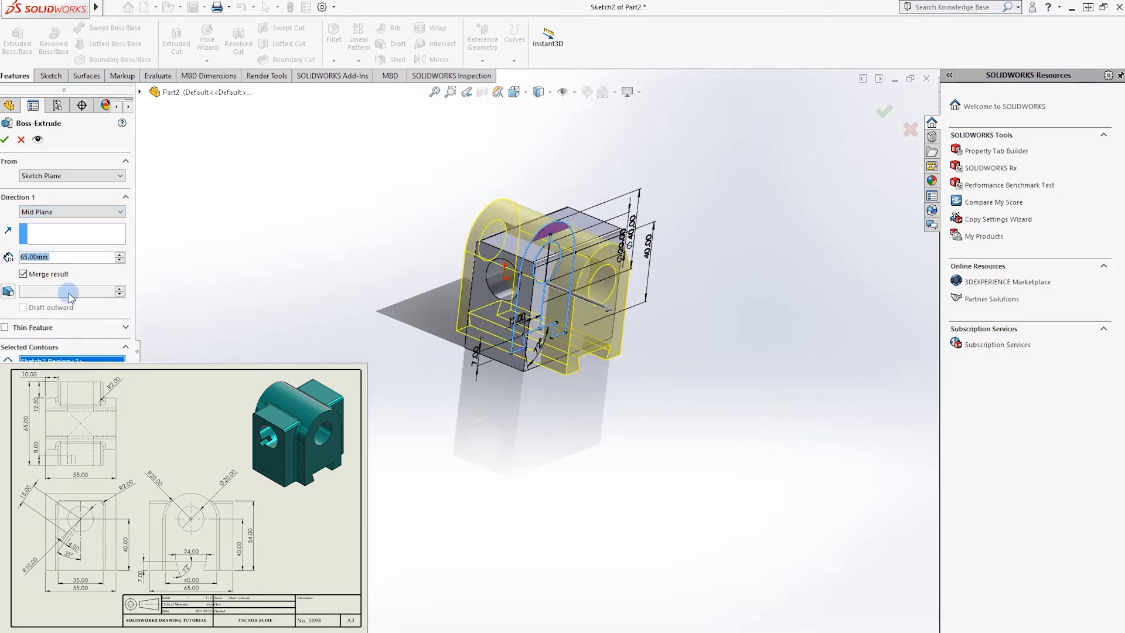
{"action": "scroll", "coordinate": [64, 257], "scroll_direction": "down", "scroll_amount": 1}
{"action": "mouse_move", "coordinate": [533, 344]}
{"action": "middle_mouse_down"}
{"action": "mouse_move", "coordinate": [577, 354]}
{"action": "mouse_move", "coordinate": [521, 337]}
{"action": "middle_mouse_up"}
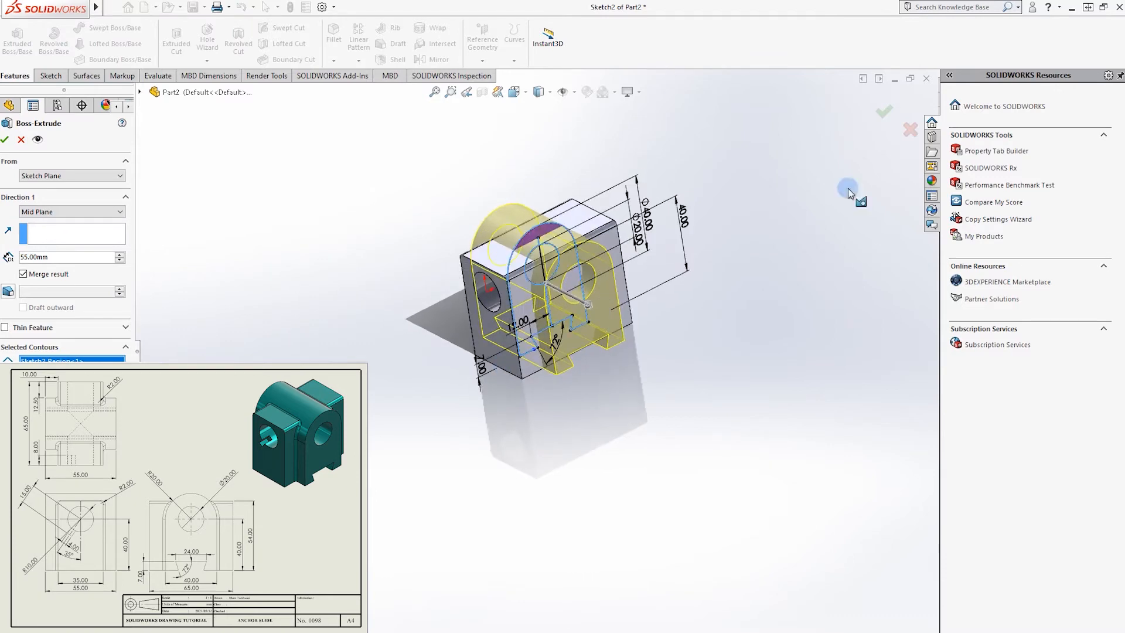
{"action": "left_click", "coordinate": [881, 125]}
Start a sketch on the arched body's front face and convert its edges, including the bore circle, into sketch entities.
{"action": "mouse_move", "coordinate": [672, 248]}
{"action": "middle_mouse_down"}
{"action": "mouse_move", "coordinate": [663, 188]}
{"action": "mouse_move", "coordinate": [385, 170]}
{"action": "mouse_move", "coordinate": [745, 355]}
{"action": "mouse_move", "coordinate": [736, 381]}
{"action": "mouse_move", "coordinate": [853, 497]}
{"action": "mouse_move", "coordinate": [863, 264]}
{"action": "mouse_move", "coordinate": [583, 115]}
{"action": "mouse_move", "coordinate": [445, 152]}
{"action": "mouse_move", "coordinate": [374, 140]}
{"action": "middle_mouse_up"}
{"action": "left_click", "coordinate": [63, 76]}
{"action": "left_click", "coordinate": [541, 246]}
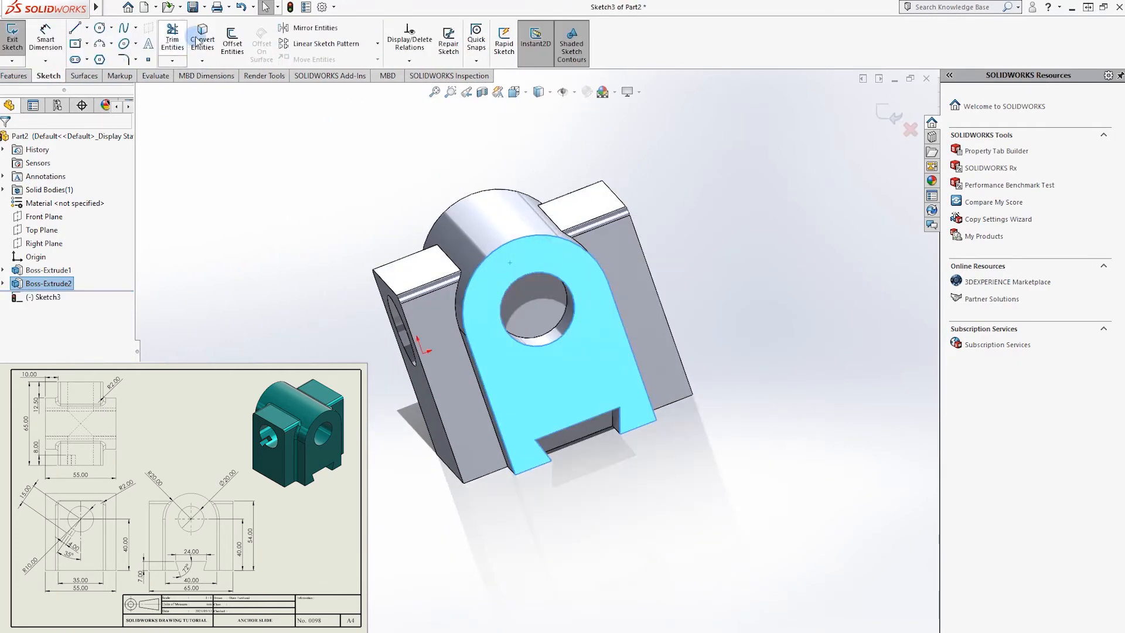
{"action": "left_click", "coordinate": [203, 40]}
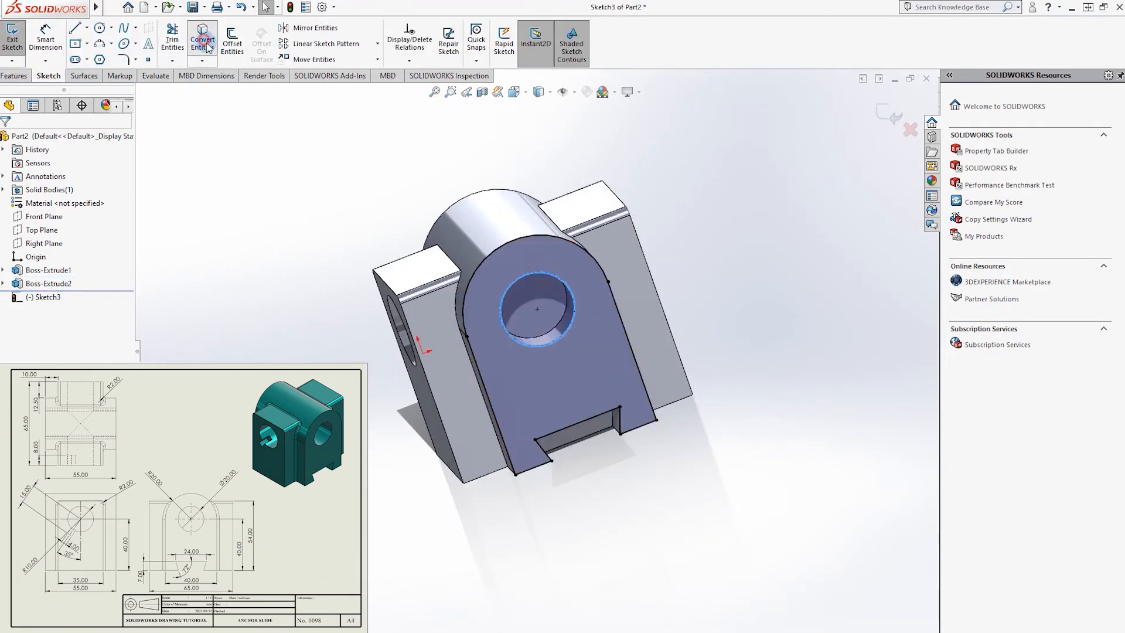
Cut-extrude the converted bore circle Blind to a depth of 55 mm.
{"action": "left_click", "coordinate": [14, 75]}
{"action": "left_click", "coordinate": [176, 41]}
{"action": "left_click", "coordinate": [30, 209]}
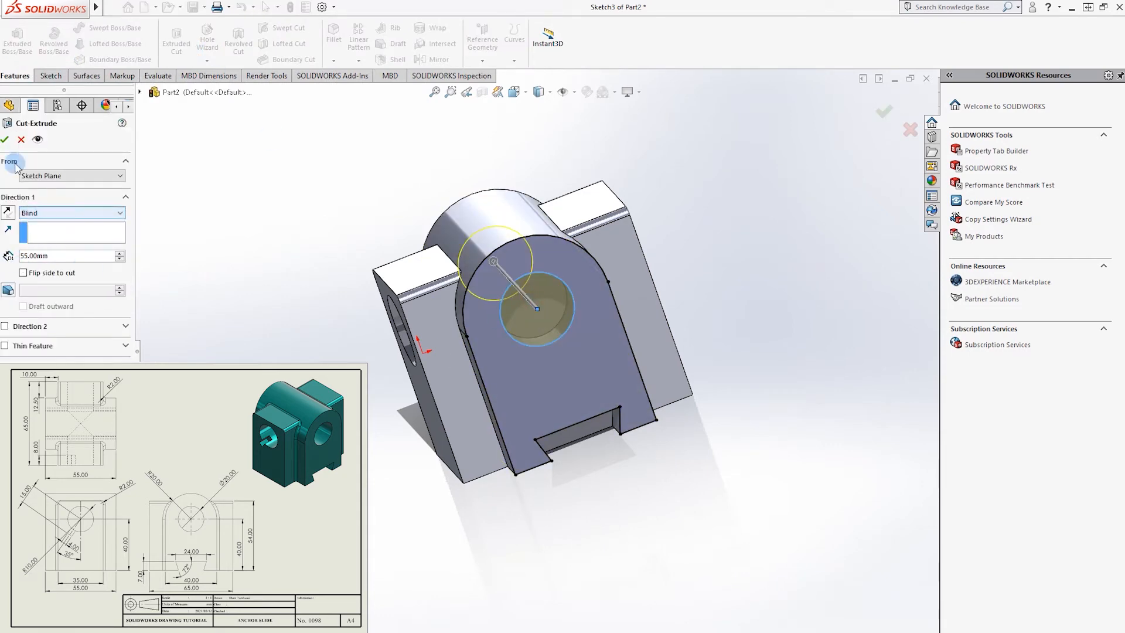
{"action": "middle_click_drag", "start_coordinate": [626, 261], "coordinate": [539, 252]}
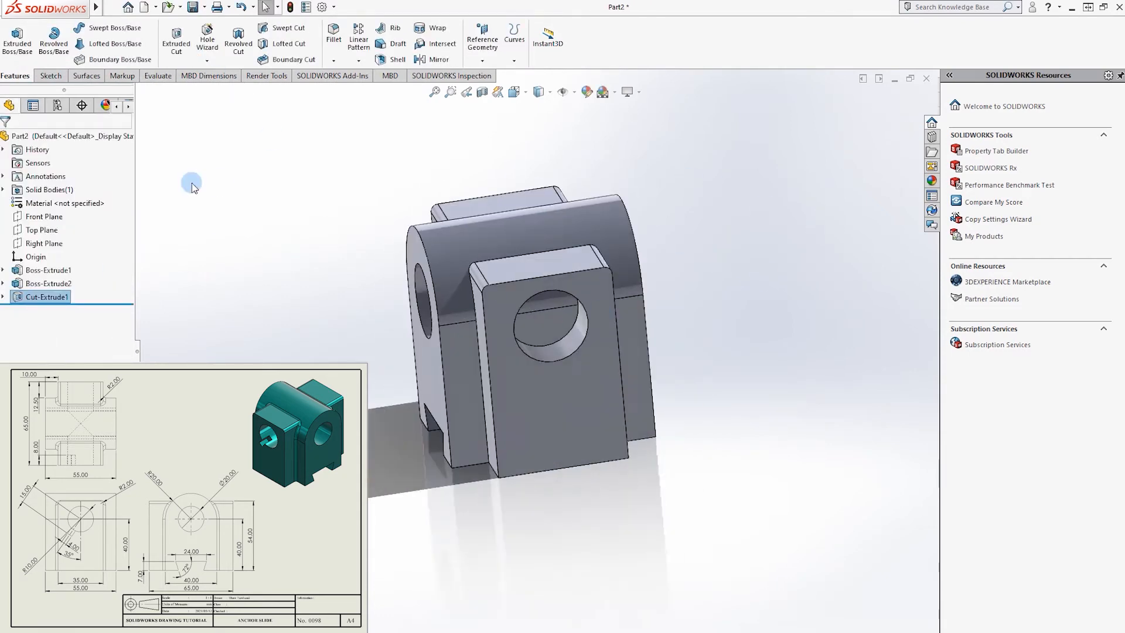
Start a sketch on the base block's end face around the other bore and convert the face's edges into sketch entities.
{"action": "right_click", "coordinate": [492, 312]}
{"action": "left_click", "coordinate": [503, 298]}
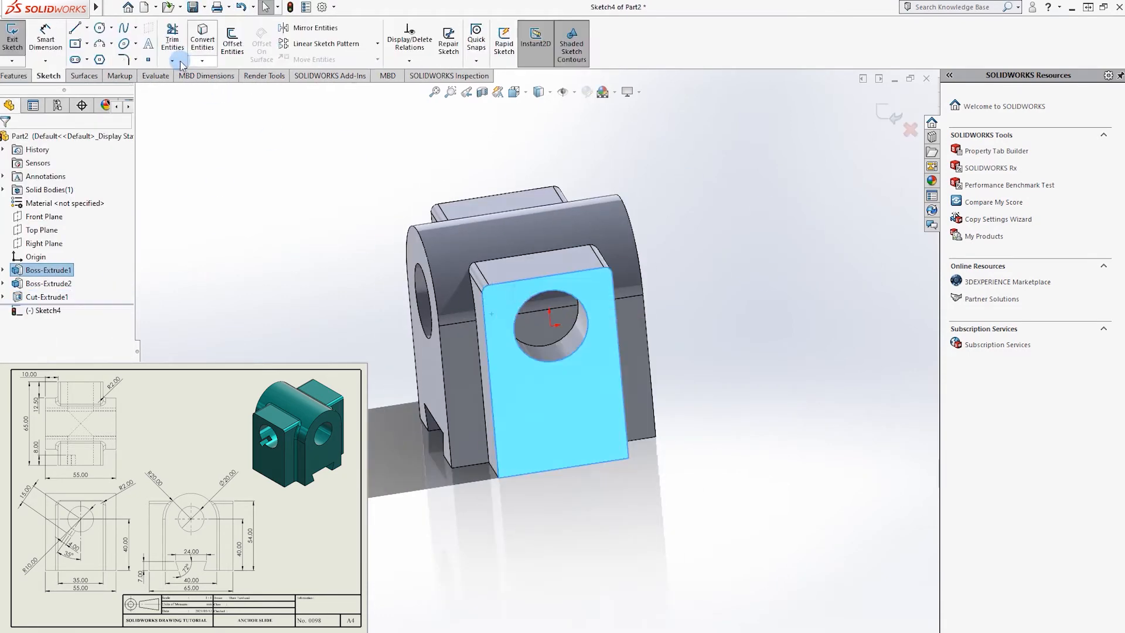
{"action": "left_click", "coordinate": [231, 43]}
{"action": "key", "text": "Escape"}
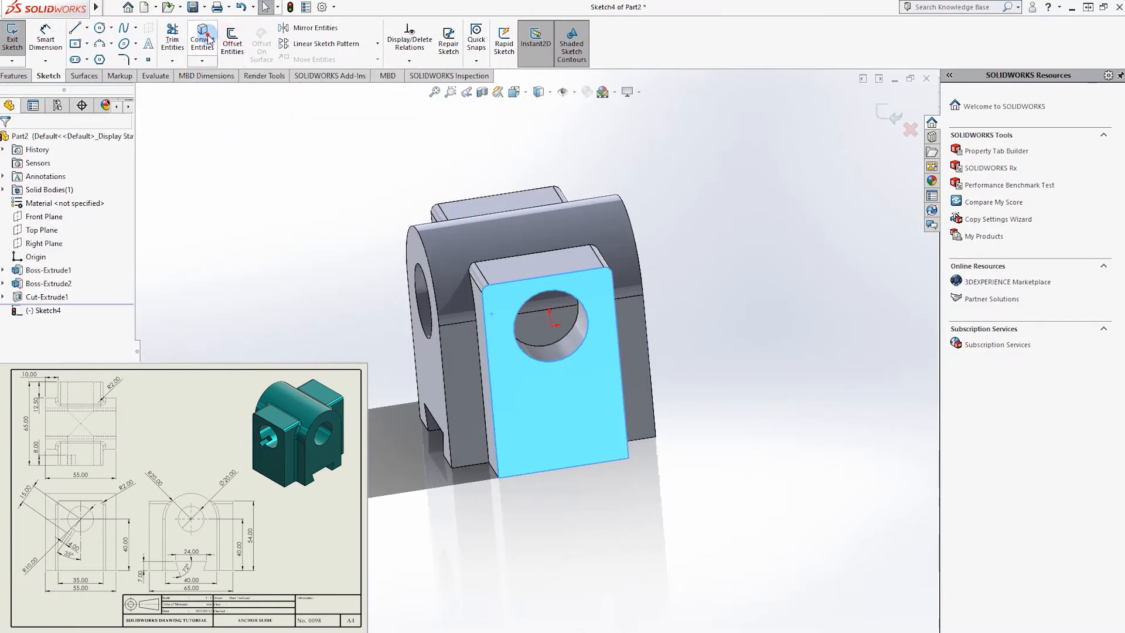
{"action": "left_click", "coordinate": [204, 41]}
{"action": "double_click", "coordinate": [518, 279]}
{"action": "left_click", "coordinate": [534, 296]}
{"action": "left_click", "coordinate": [536, 298]}
{"action": "left_click", "coordinate": [524, 352]}
{"action": "left_click", "coordinate": [201, 52]}
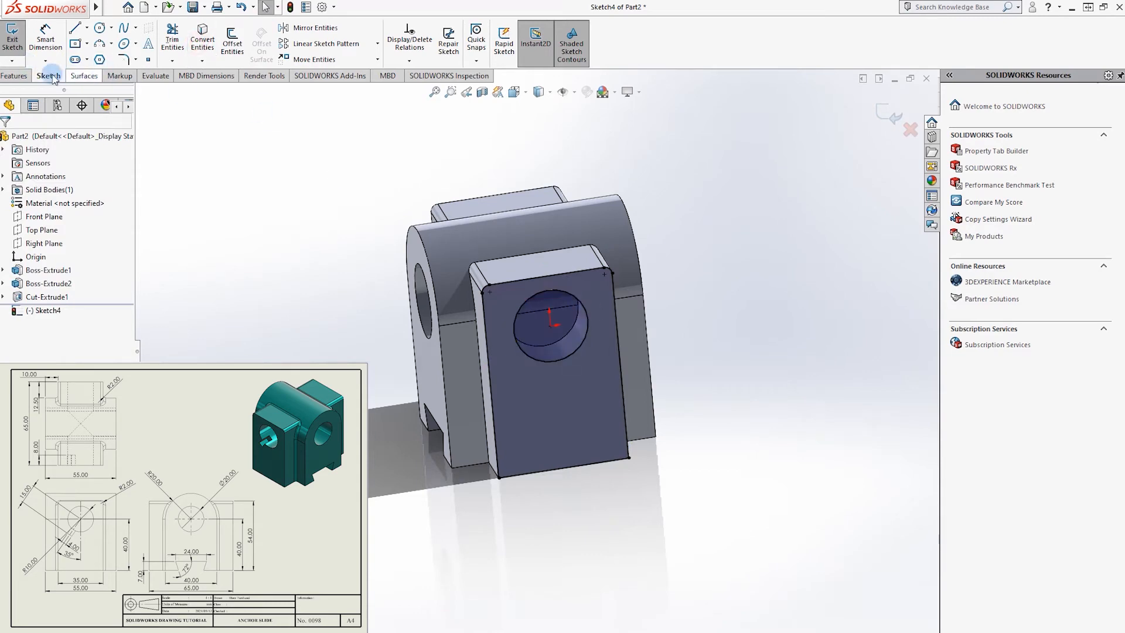
Cut-extrude only the block's bore circle region Through All.
{"action": "left_click", "coordinate": [15, 76]}
{"action": "left_click", "coordinate": [182, 45]}
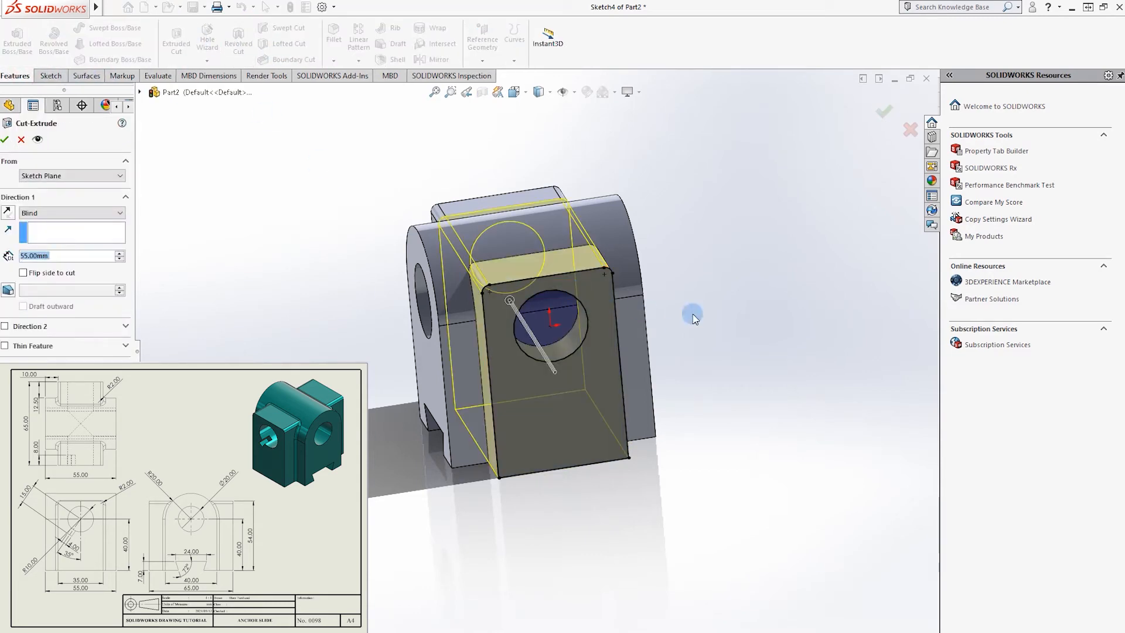
{"action": "left_click", "coordinate": [544, 334]}
{"action": "middle_click_drag", "start_coordinate": [690, 326], "coordinate": [726, 326]}
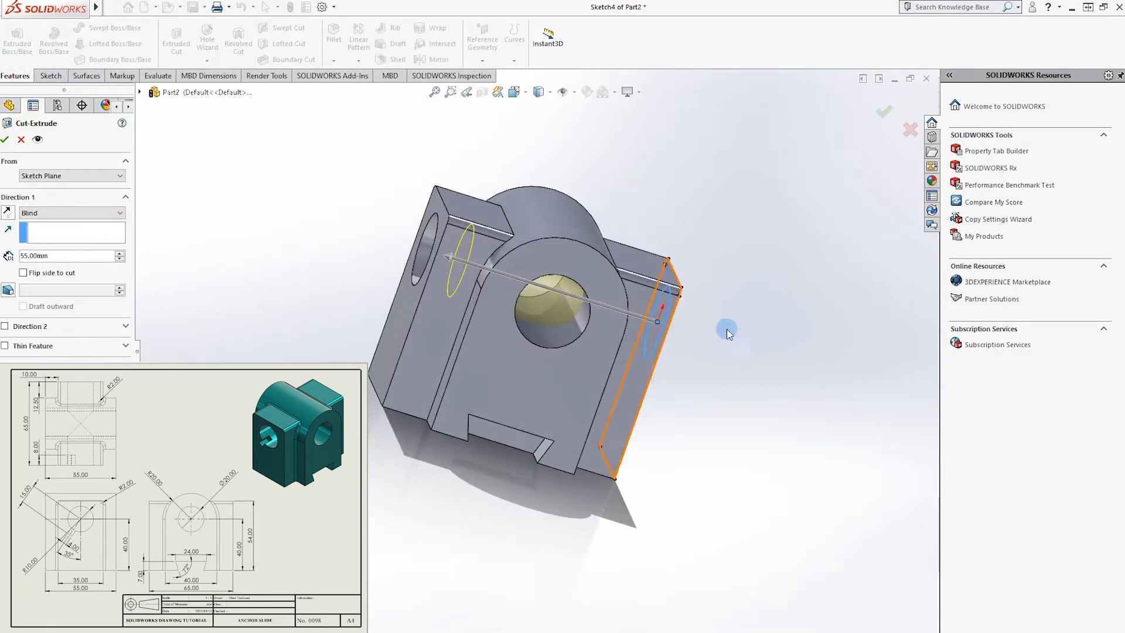
{"action": "left_click", "coordinate": [75, 197]}
{"action": "left_click", "coordinate": [73, 212]}
{"action": "left_click", "coordinate": [82, 219]}
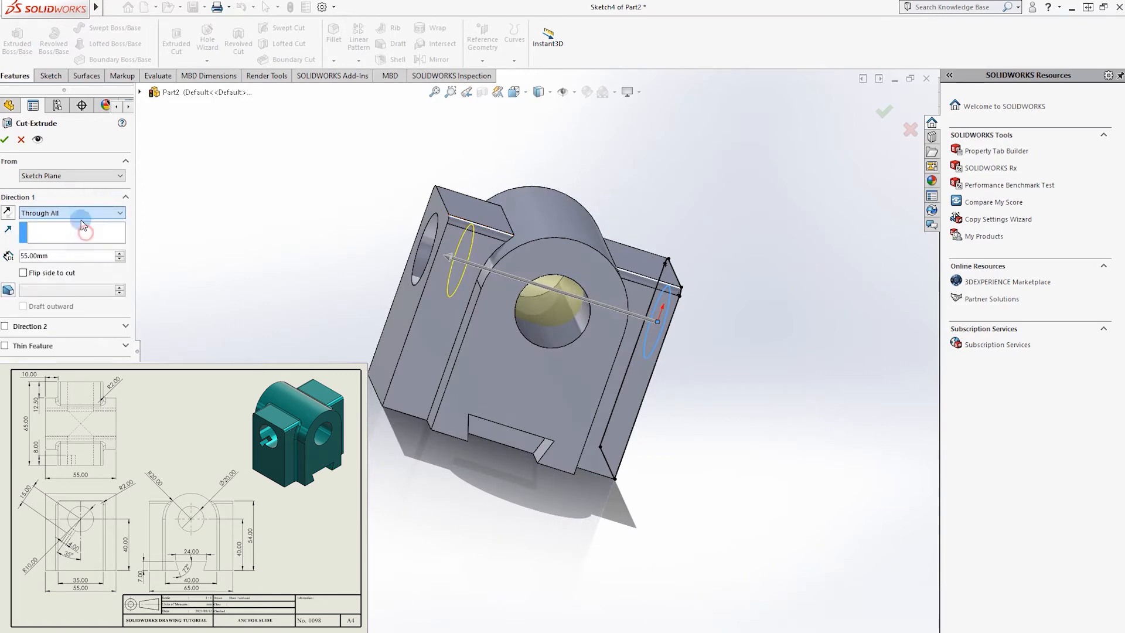
{"action": "left_click", "coordinate": [5, 139]}
{"action": "middle_click_drag", "start_coordinate": [699, 257], "coordinate": [507, 410]}
{"action": "key", "text": "ctrl+7"}
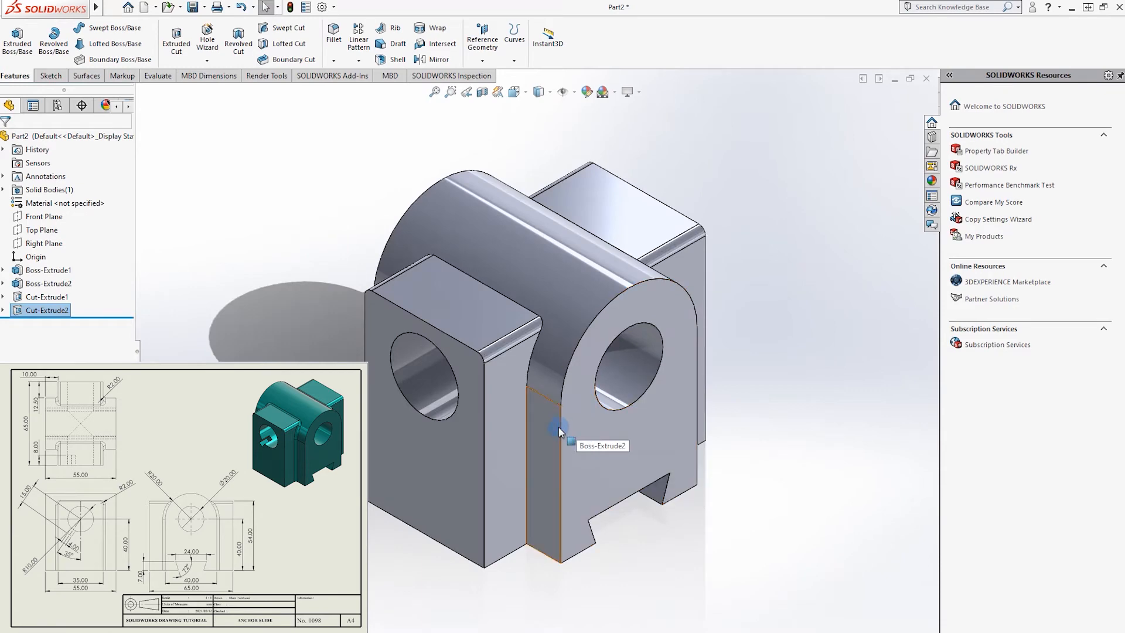
{"action": "middle_click_drag", "start_coordinate": [536, 439], "coordinate": [512, 385]}
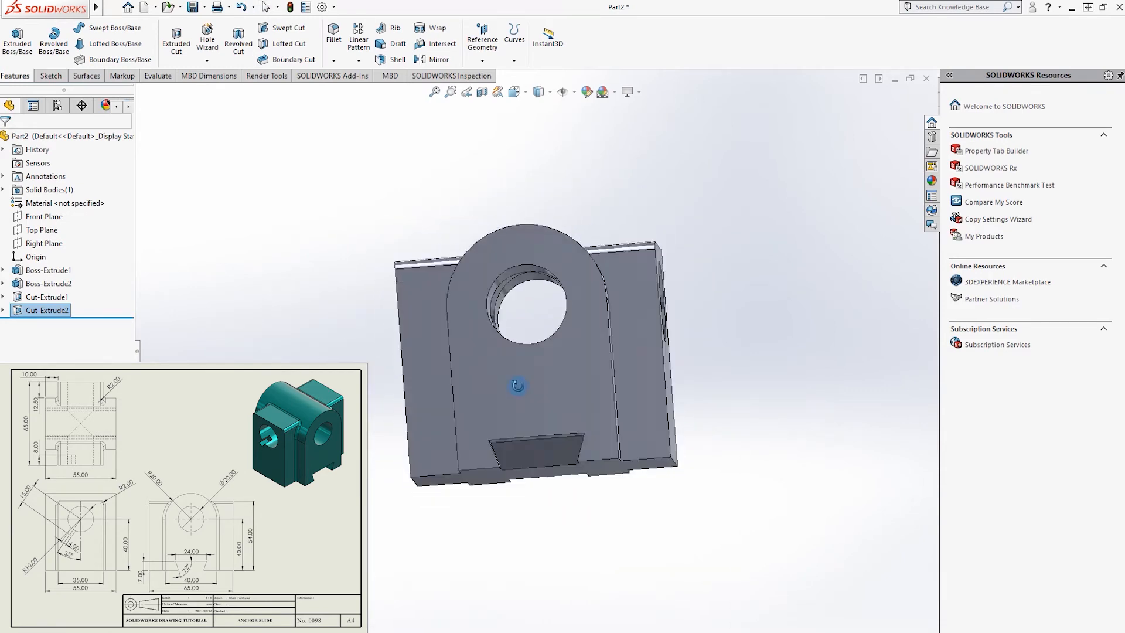
Start a sketch on the arched body's front face, convert its edges, and close the dovetail notch with a bottom line.
{"action": "left_click", "coordinate": [504, 458]}
{"action": "right_click", "coordinate": [505, 458]}
{"action": "left_click", "coordinate": [531, 349]}
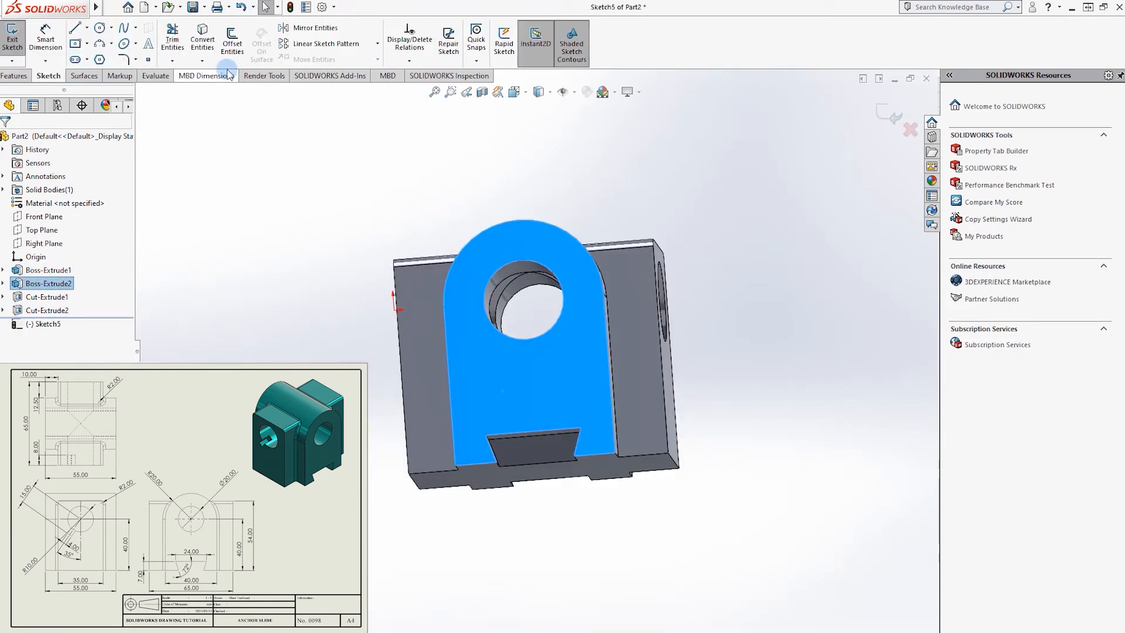
{"action": "key", "text": "l"}
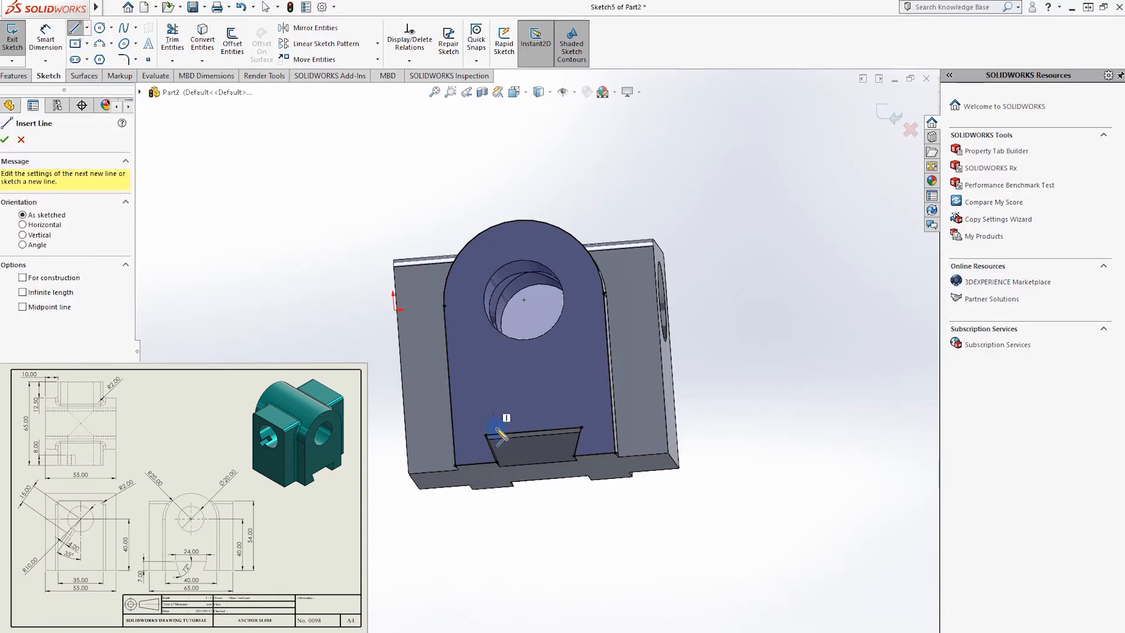
{"action": "left_click", "coordinate": [496, 463]}
{"action": "left_click", "coordinate": [574, 456]}
{"action": "key", "text": "Escape"}
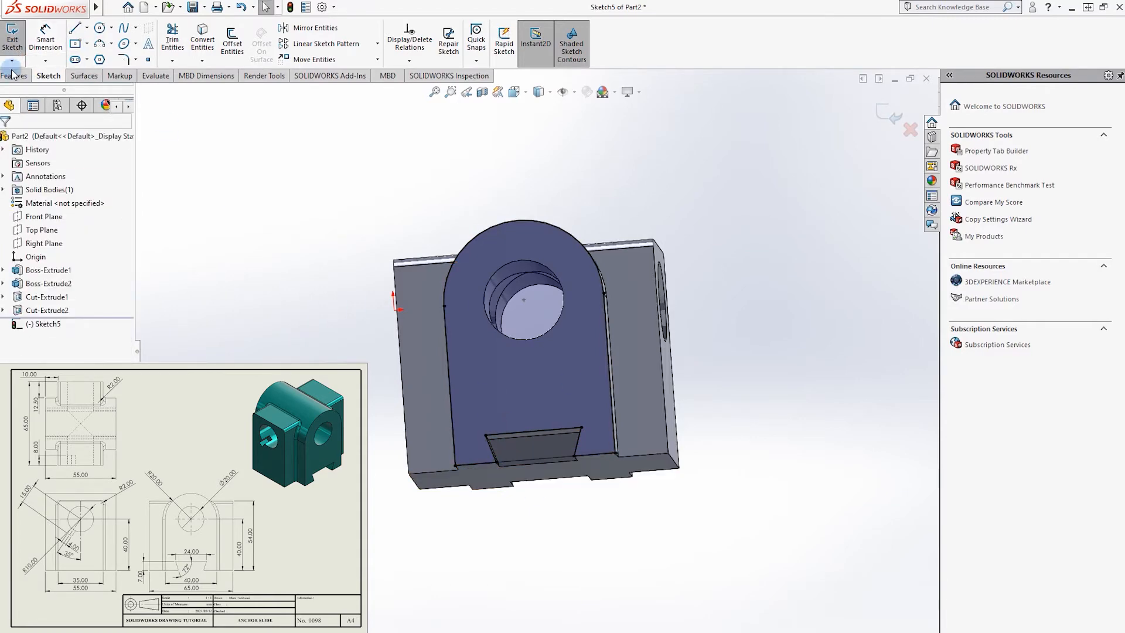
Cut-extrude the closed dovetail profile Blind to a depth of 55 mm through the body.
{"action": "left_click", "coordinate": [14, 76]}
{"action": "left_click", "coordinate": [175, 45]}
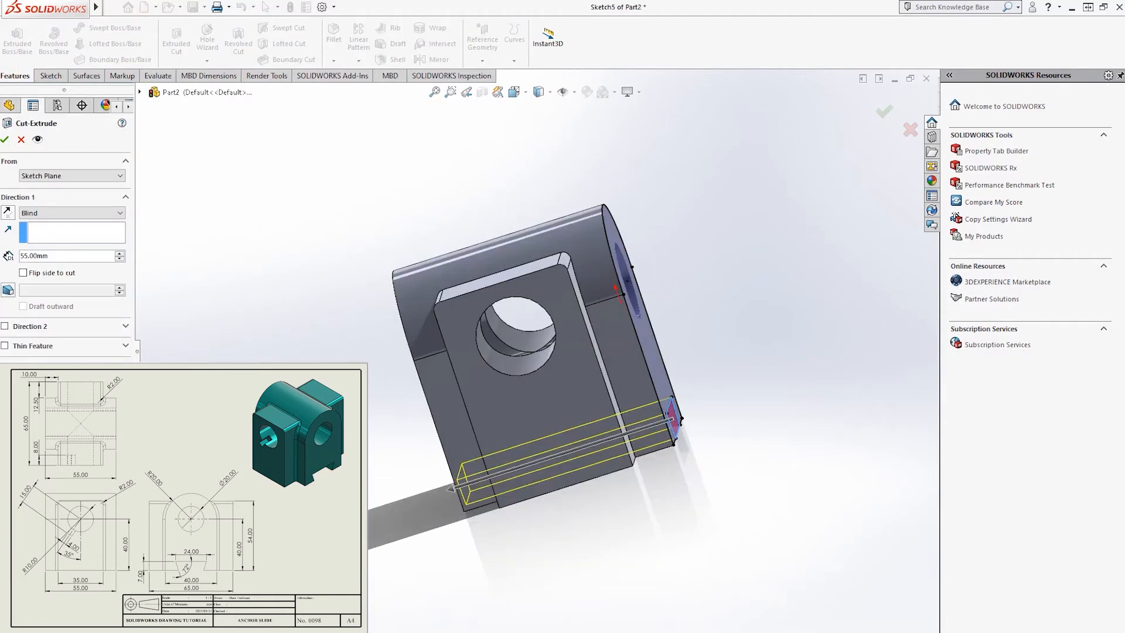
{"action": "left_click", "coordinate": [7, 141]}
{"action": "middle_click_drag", "start_coordinate": [695, 369], "coordinate": [652, 465]}
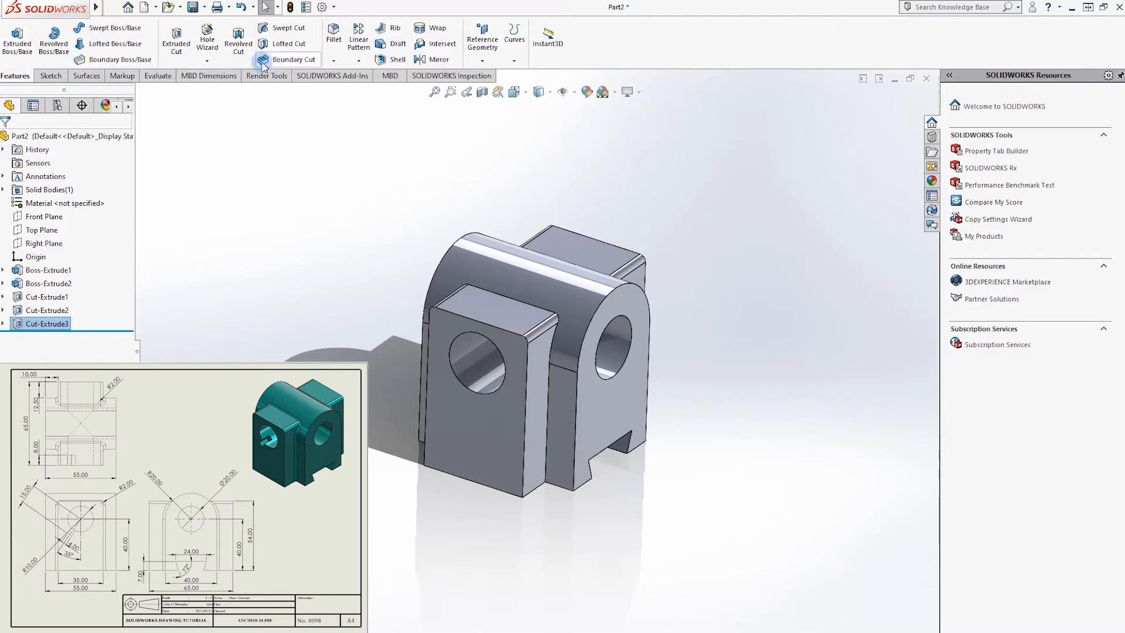
Fillet the junctions between the base block and the arched cross body on both sides.
{"action": "key", "text": "Print"}
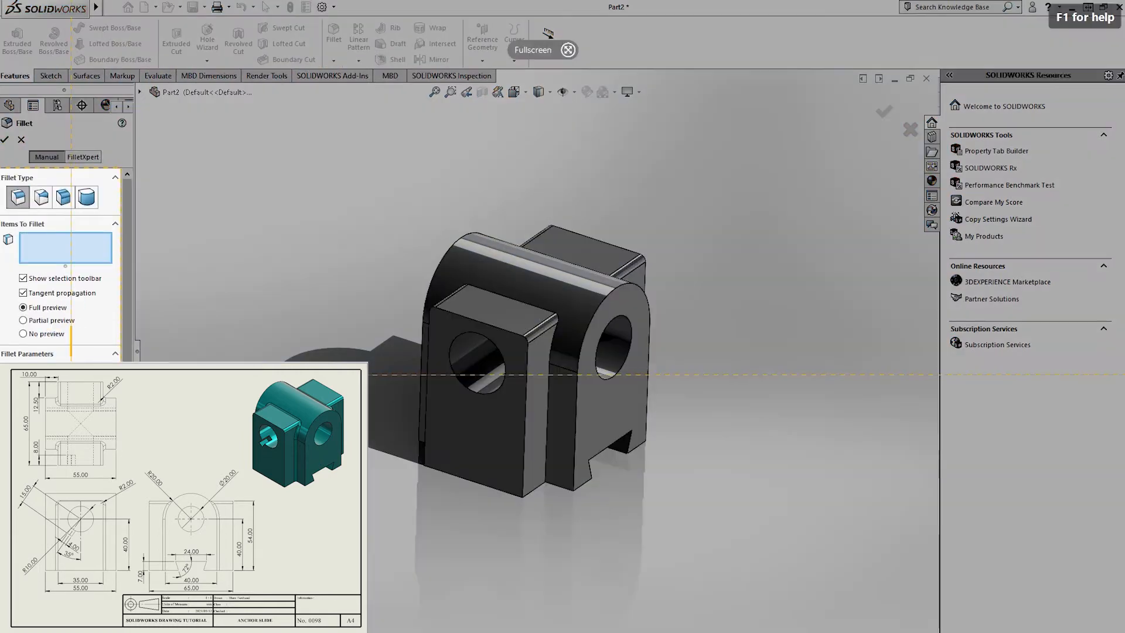
{"action": "key", "text": "Escape"}
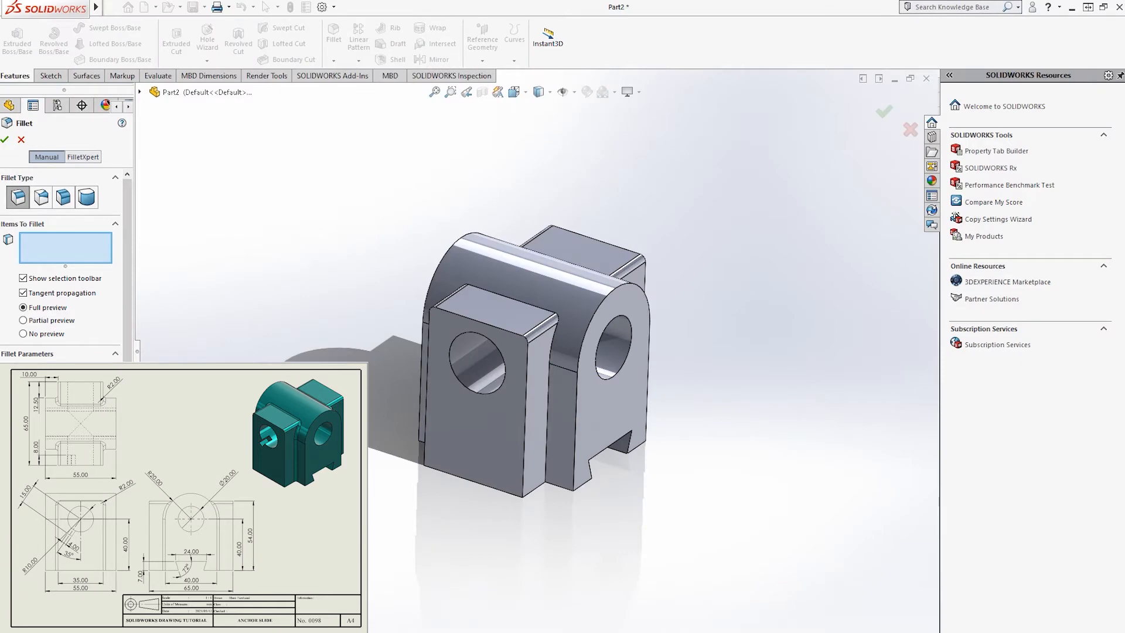
{"action": "left_click", "coordinate": [545, 389]}
{"action": "middle_click_drag", "start_coordinate": [666, 351], "coordinate": [505, 464]}
{"action": "left_click", "coordinate": [589, 366]}
{"action": "left_click", "coordinate": [884, 112]}
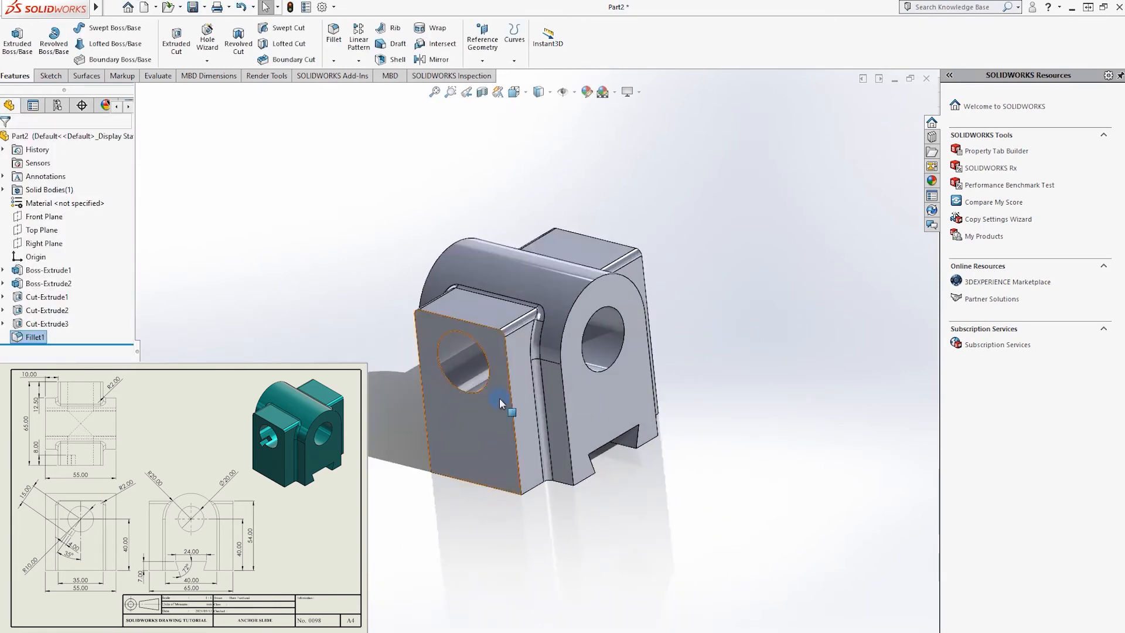
Start a sketch on the base block's end face and draw a slanted line about 15 mm long from the bore centre toward its lower left.
{"action": "left_click", "coordinate": [480, 426]}
{"action": "left_click", "coordinate": [502, 351]}
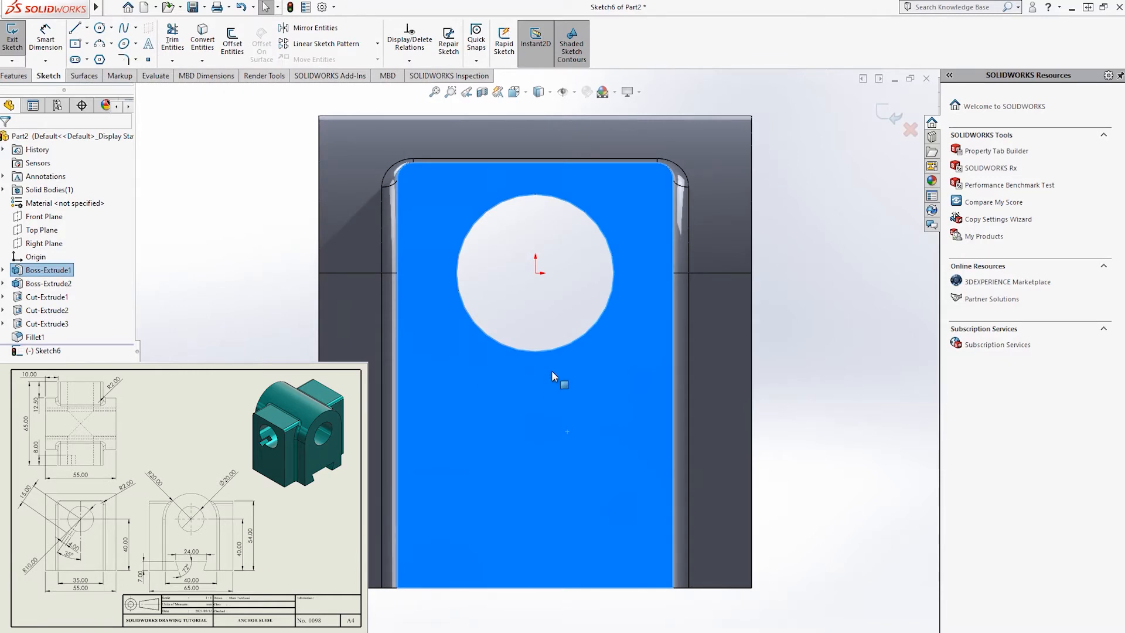
{"action": "left_click", "coordinate": [74, 25]}
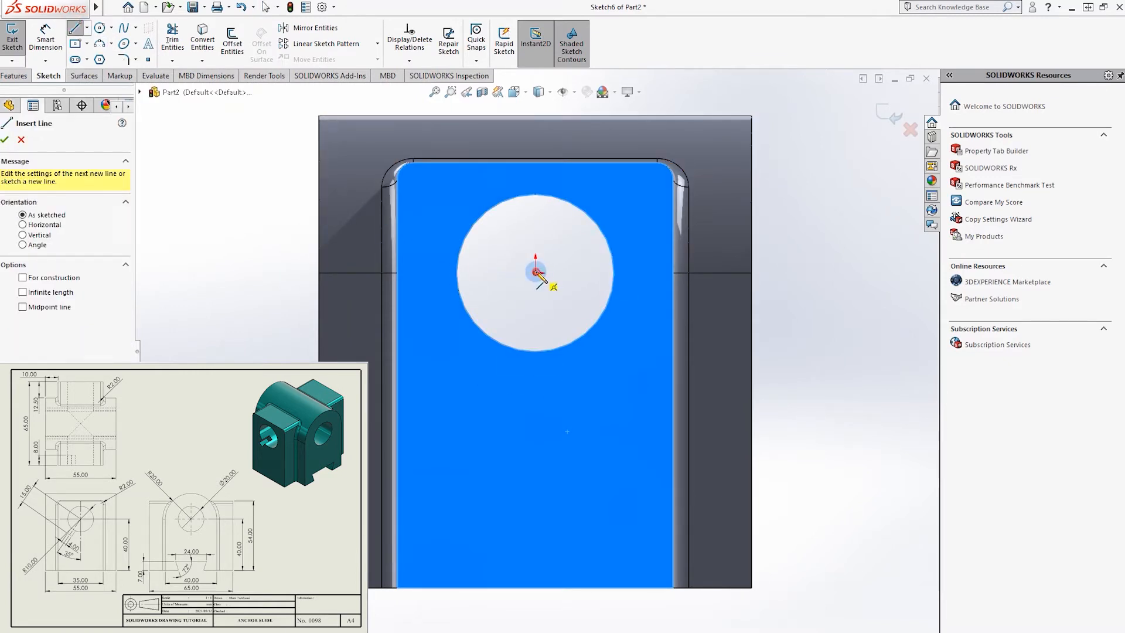
{"action": "left_click", "coordinate": [536, 273]}
{"action": "left_click", "coordinate": [454, 355]}
{"action": "key", "text": "Escape"}
Draw a vertical centerline downward and a horizontal centerline leftward from the bore centre, each about 14 mm long.
{"action": "left_click", "coordinate": [86, 27]}
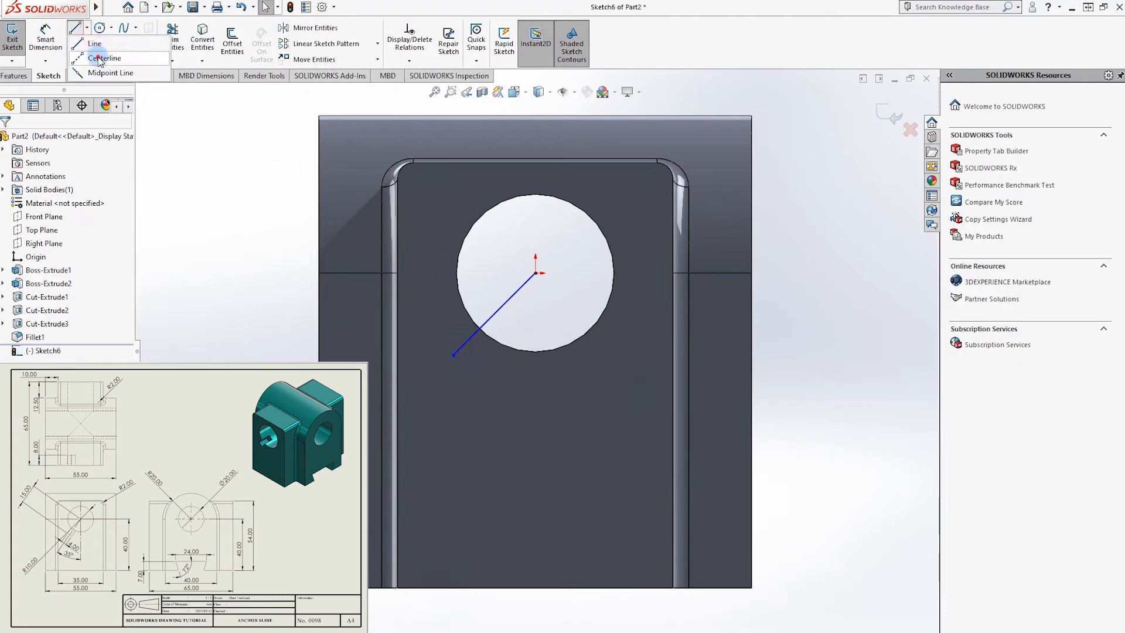
{"action": "left_click", "coordinate": [98, 59]}
{"action": "left_click", "coordinate": [536, 273]}
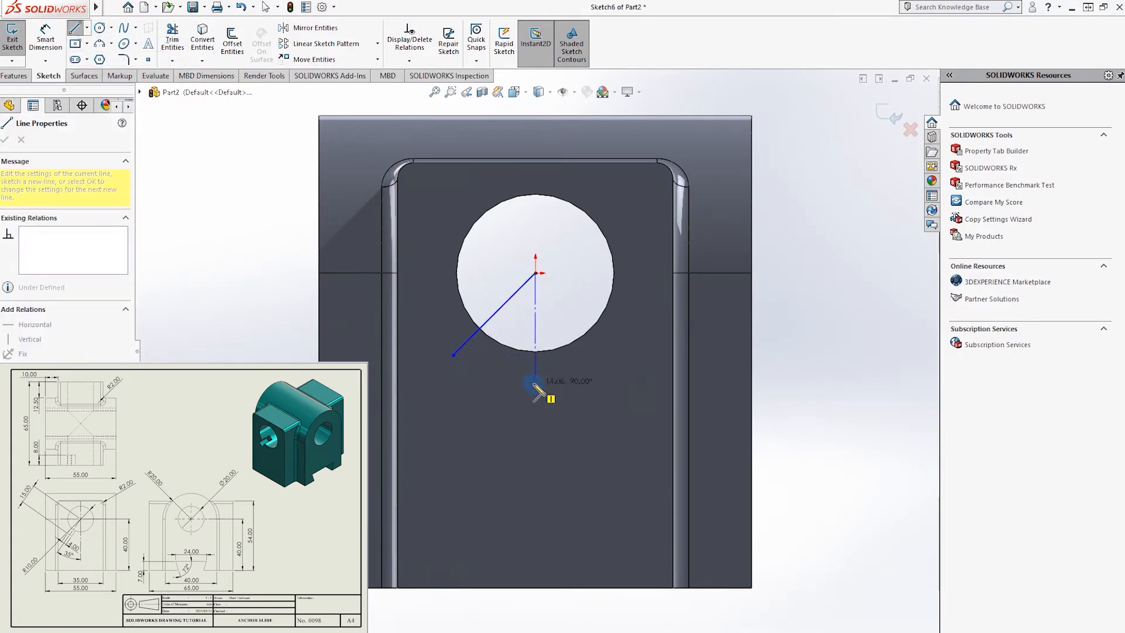
{"action": "left_click", "coordinate": [536, 384]}
{"action": "key", "text": "Escape"}
{"action": "left_click", "coordinate": [87, 29]}
{"action": "left_click", "coordinate": [98, 58]}
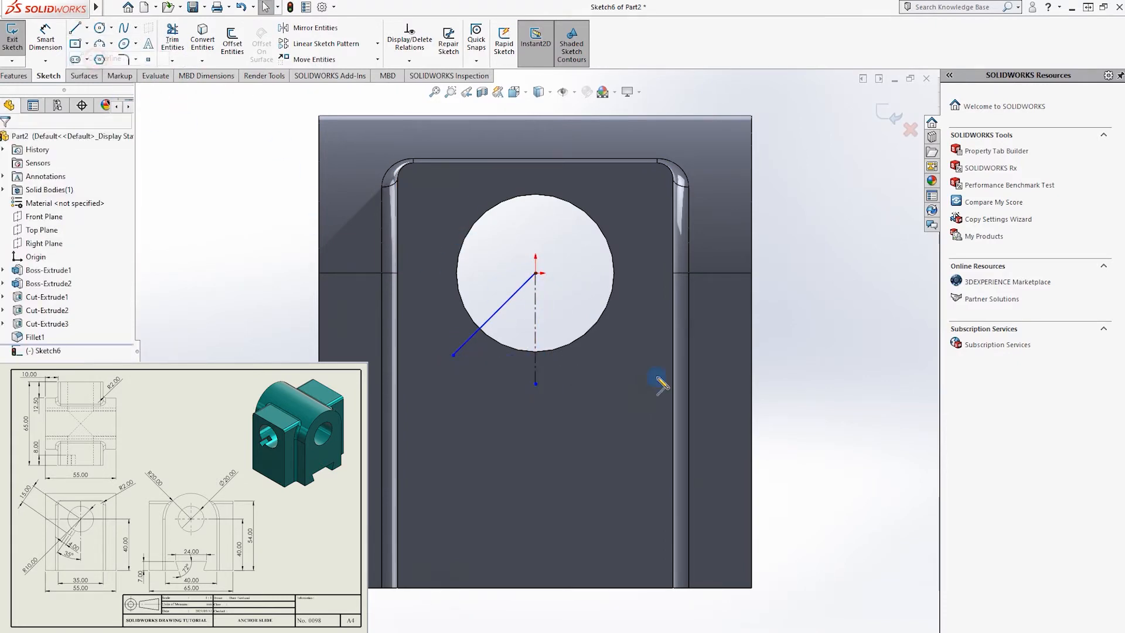
{"action": "left_click", "coordinate": [535, 273]}
{"action": "left_click", "coordinate": [425, 273]}
{"action": "key", "text": "Escape"}
Dimension the angle between the slanted line and the vertical centerline at 35°.
{"action": "left_click", "coordinate": [45, 36]}
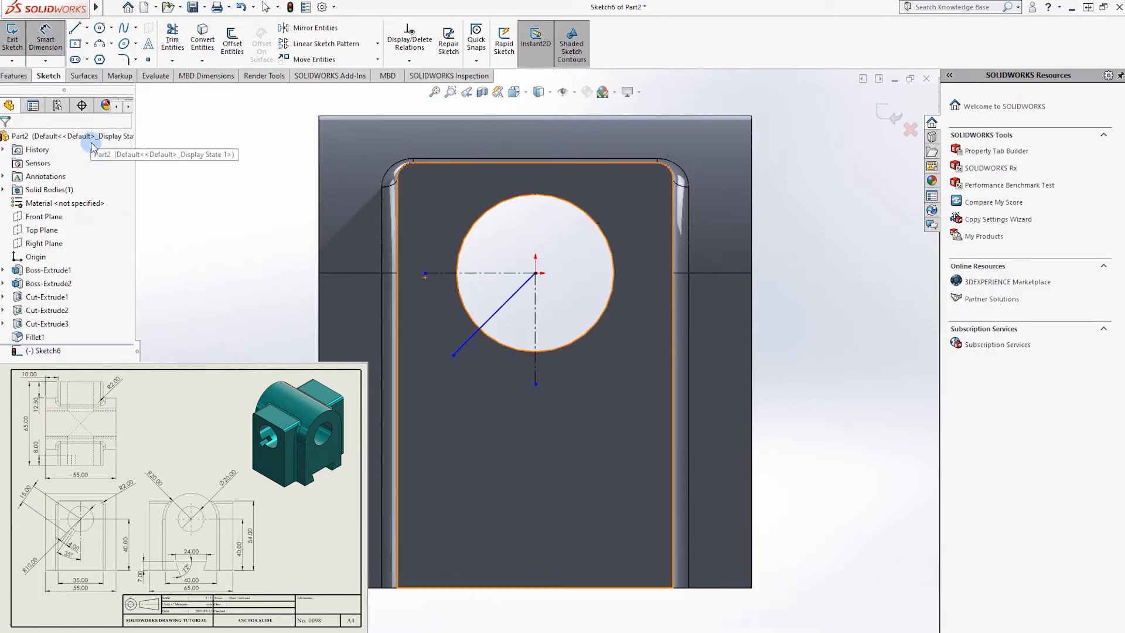
{"action": "left_click", "coordinate": [507, 309]}
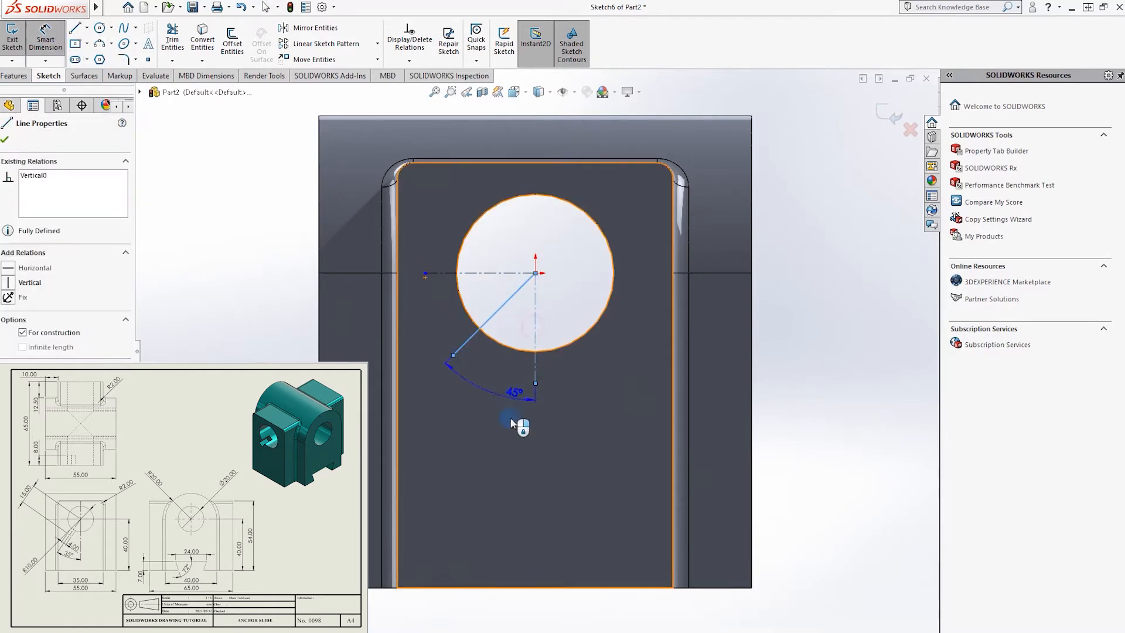
{"action": "left_click", "coordinate": [536, 369]}
{"action": "type", "text": "35"}
{"action": "key", "text": "Return"}
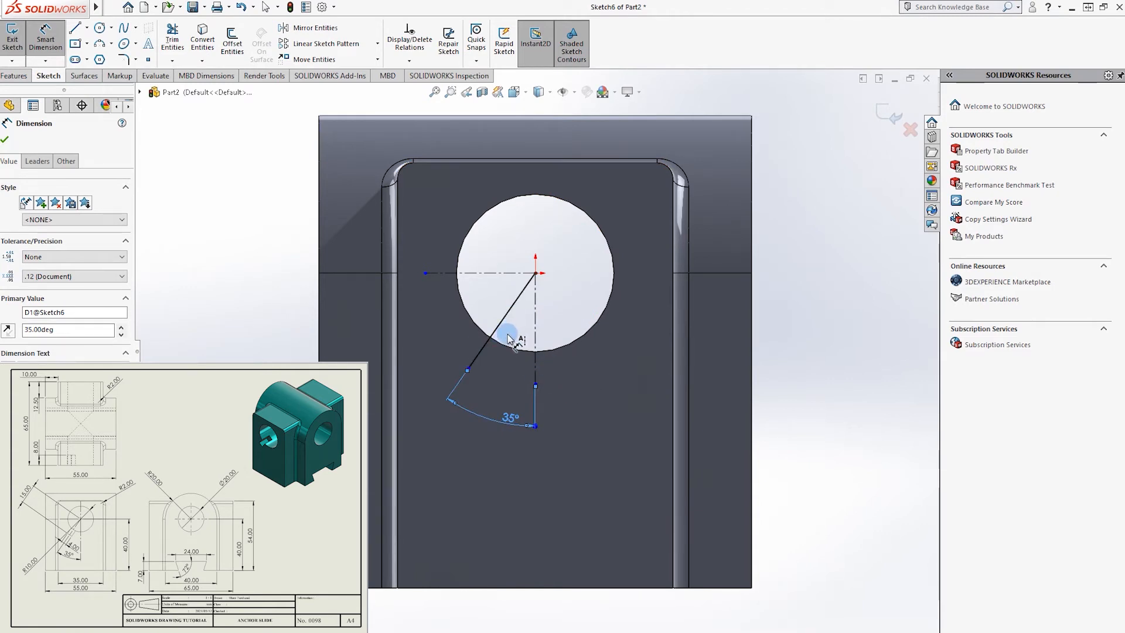
Dimension the slanted line's length from the bore centre at 25 mm.
{"action": "left_click", "coordinate": [469, 370]}
{"action": "left_click", "coordinate": [536, 273]}
{"action": "left_click", "coordinate": [588, 388]}
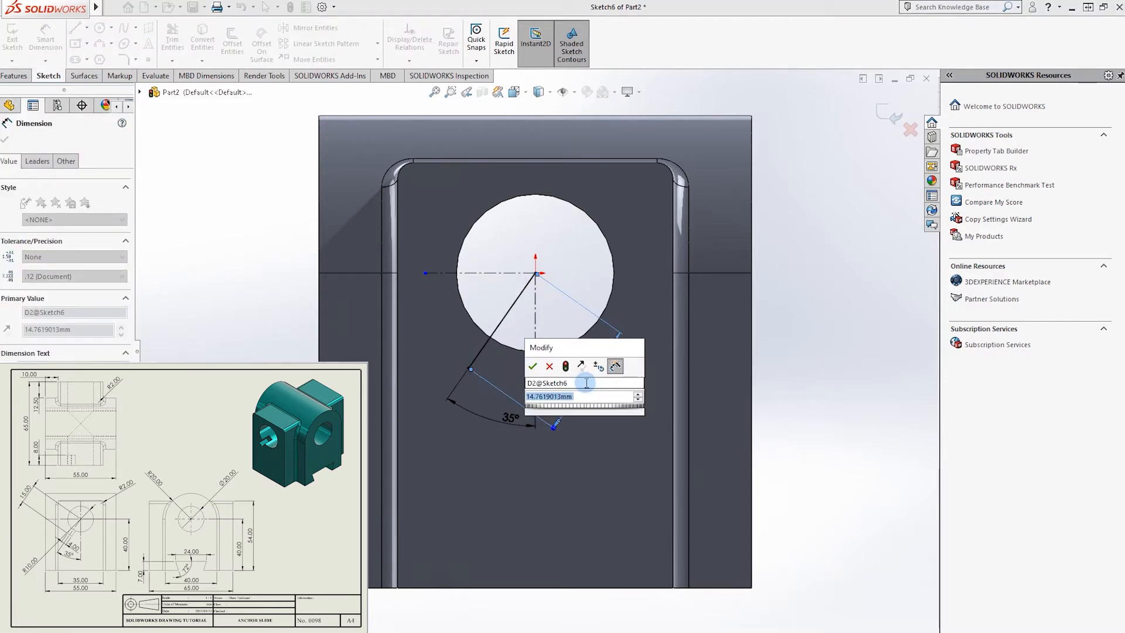
{"action": "type", "text": "25"}
{"action": "key", "text": "Return"}
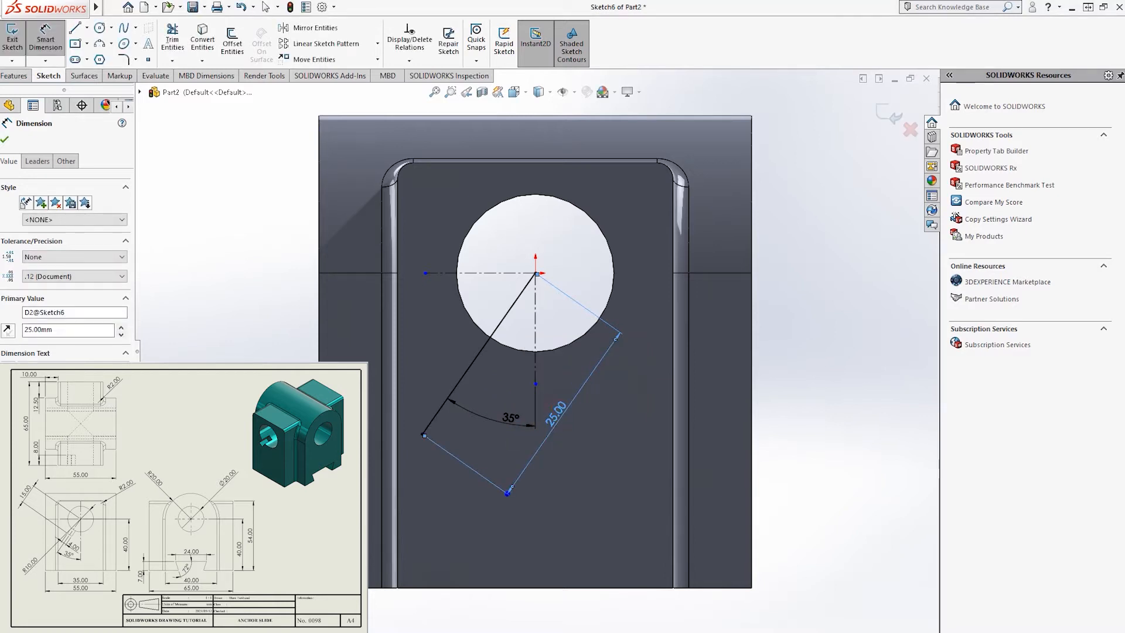
Set the slanted line's length dimension to 15 mm.
{"action": "double_click", "coordinate": [556, 413]}
{"action": "type", "text": "15"}
{"action": "key", "text": "Return"}
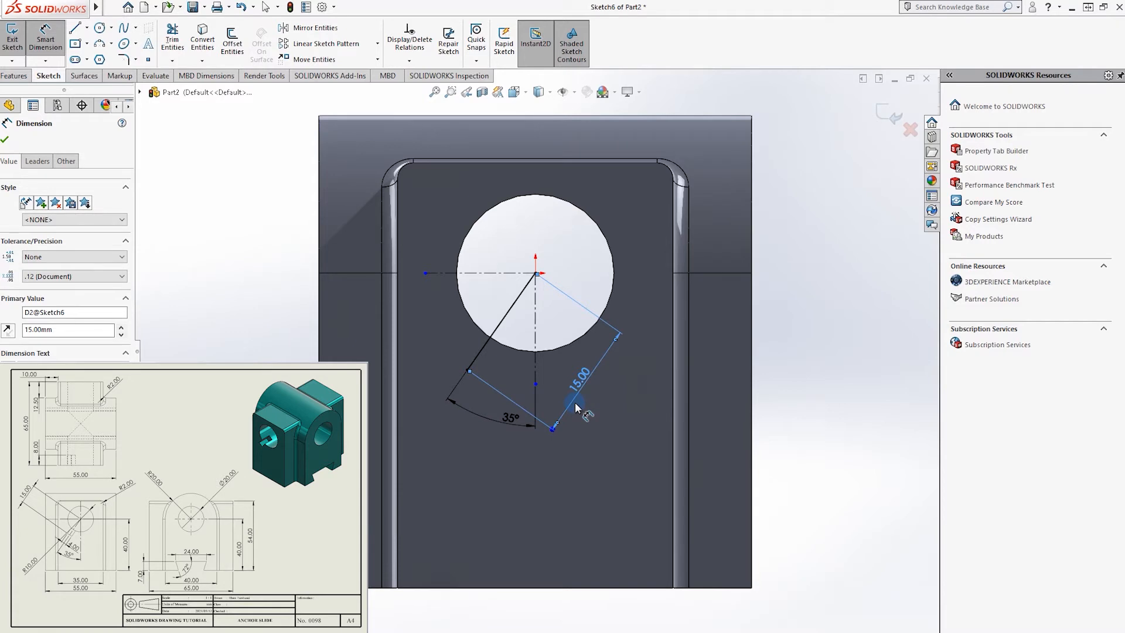
Measure the diameter of the bore edge on the block's end face.
{"action": "key", "text": "z"}
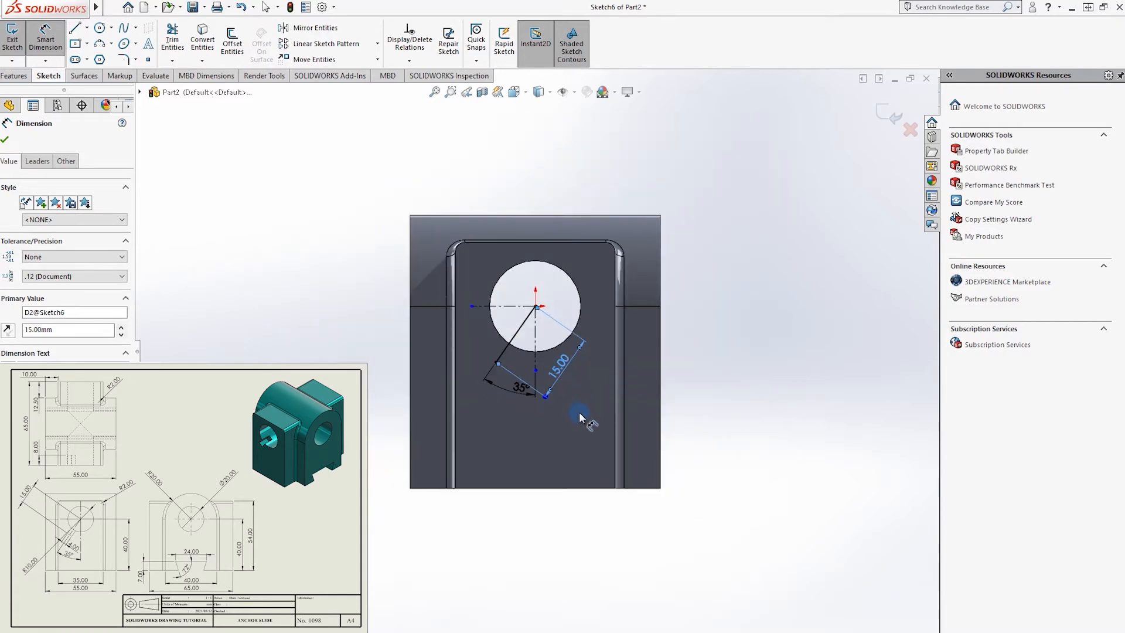
{"action": "left_click", "coordinate": [156, 76]}
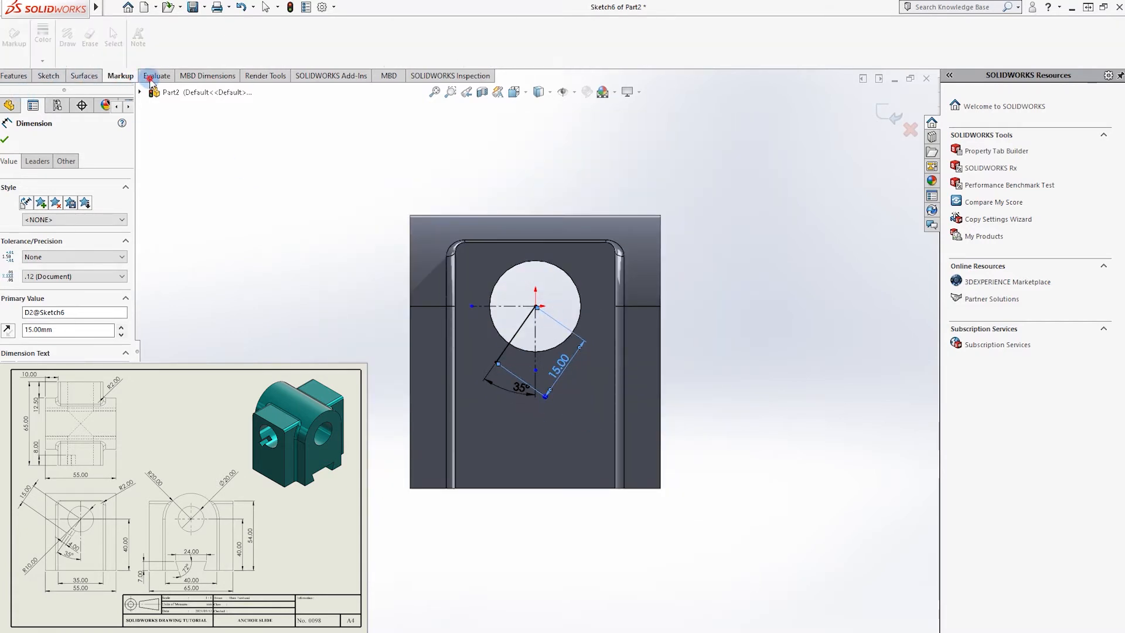
{"action": "left_click", "coordinate": [89, 38]}
{"action": "left_click", "coordinate": [549, 265]}
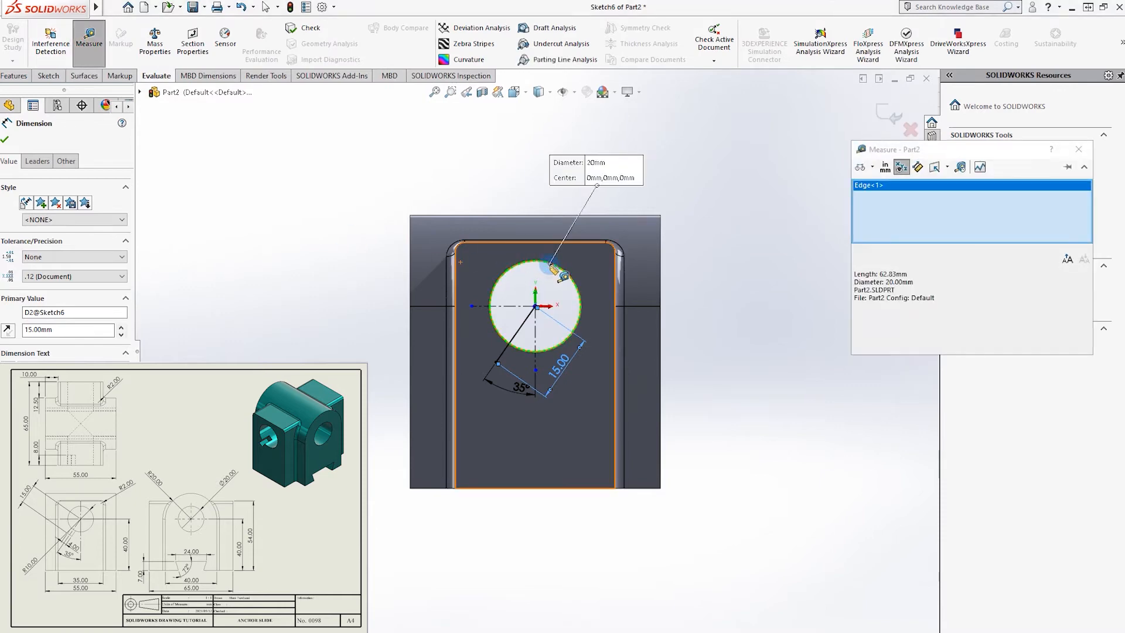
{"action": "key", "text": "Escape"}
Offset the slanted line bi-directionally by 2 mm to form the two sides of the keyway.
{"action": "scroll", "coordinate": [521, 331], "scroll_direction": "down", "scroll_amount": 3}
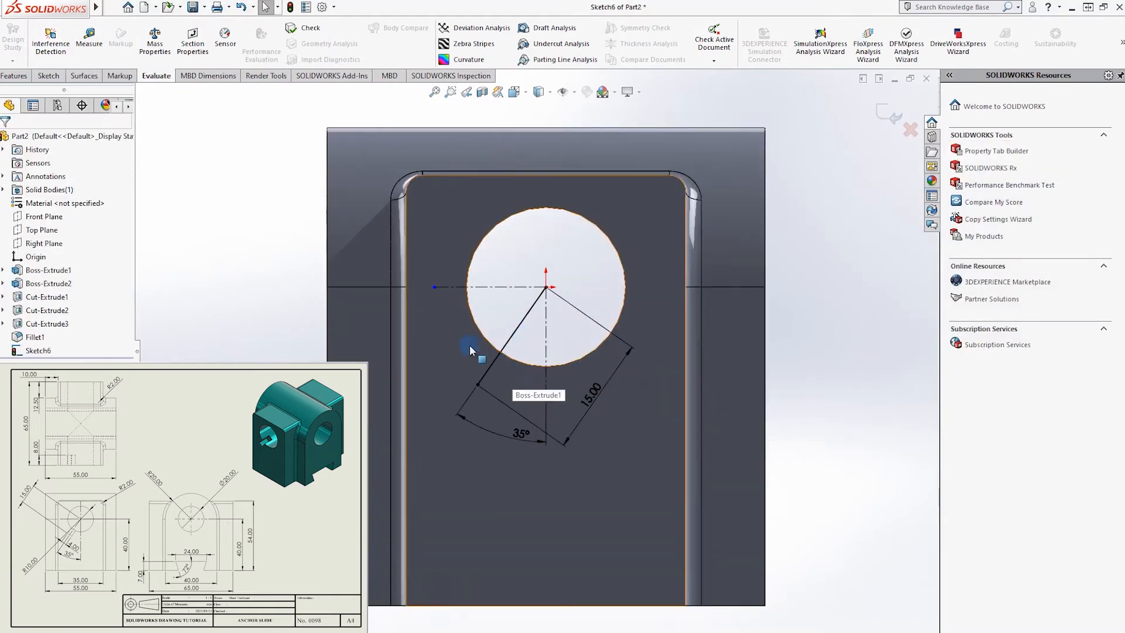
{"action": "left_click", "coordinate": [49, 76]}
{"action": "left_click", "coordinate": [233, 47]}
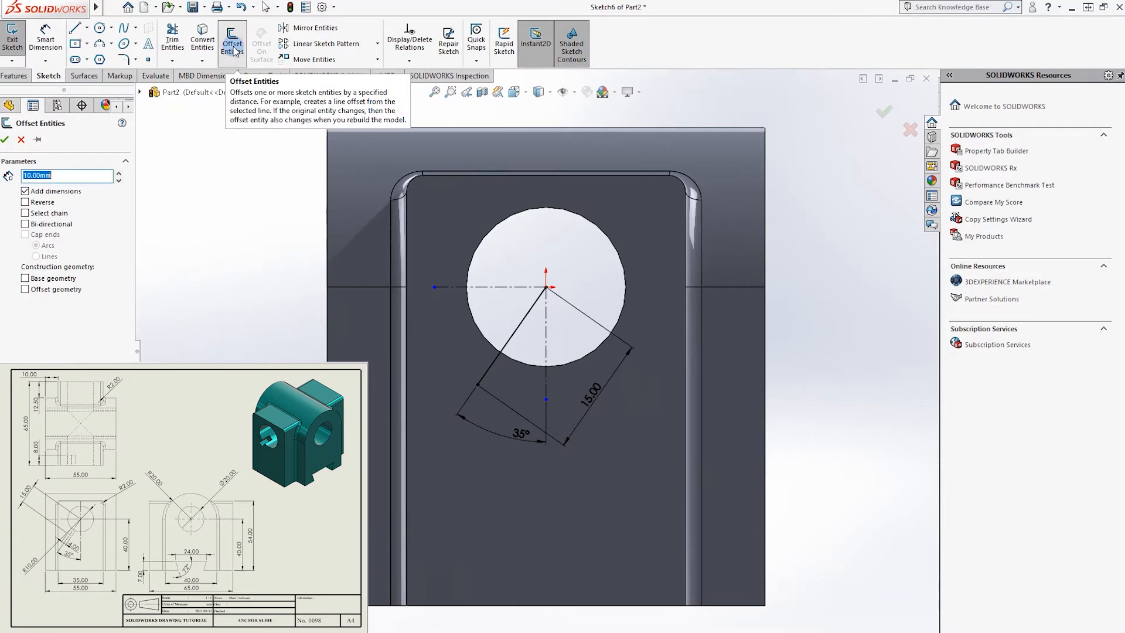
{"action": "type", "text": "2"}
{"action": "left_click", "coordinate": [511, 337]}
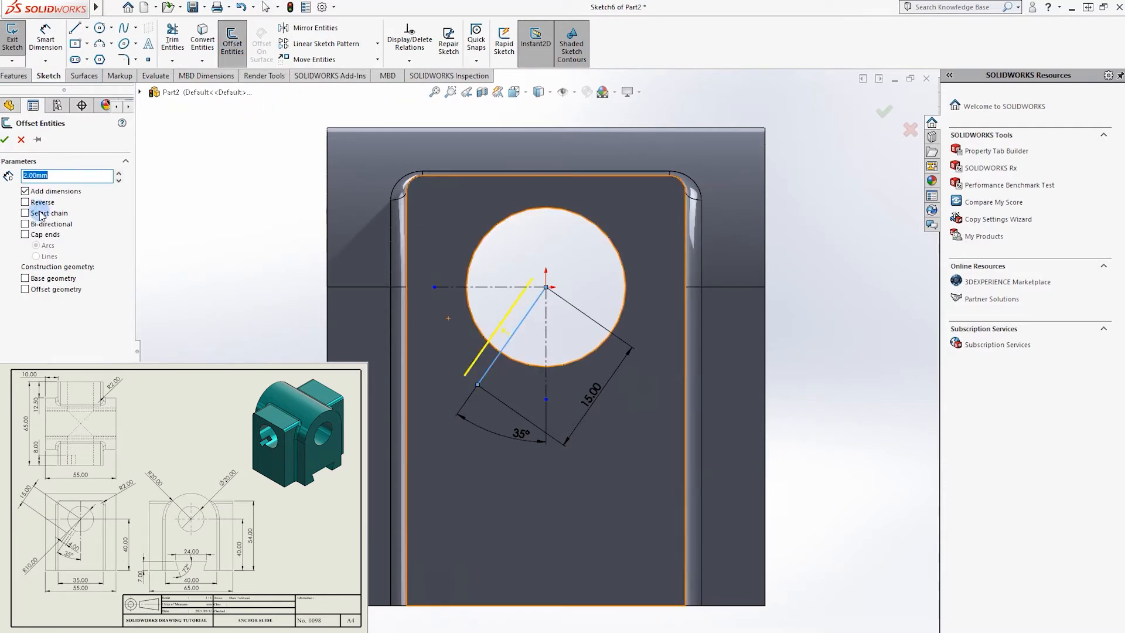
{"action": "left_click", "coordinate": [25, 224]}
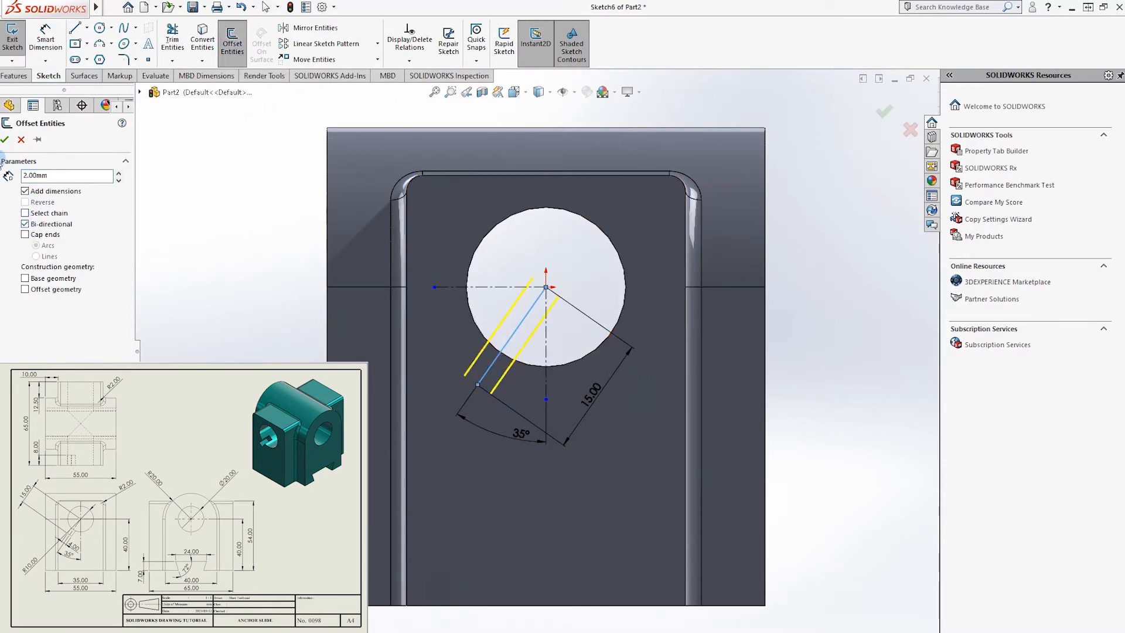
{"action": "left_click", "coordinate": [5, 139]}
Close the outer end of the keyway with a line joining the lower endpoints of the two offset lines.
{"action": "key", "text": "l"}
{"action": "left_click", "coordinate": [466, 374]}
{"action": "left_click", "coordinate": [491, 393]}
{"action": "key", "text": "Escape"}
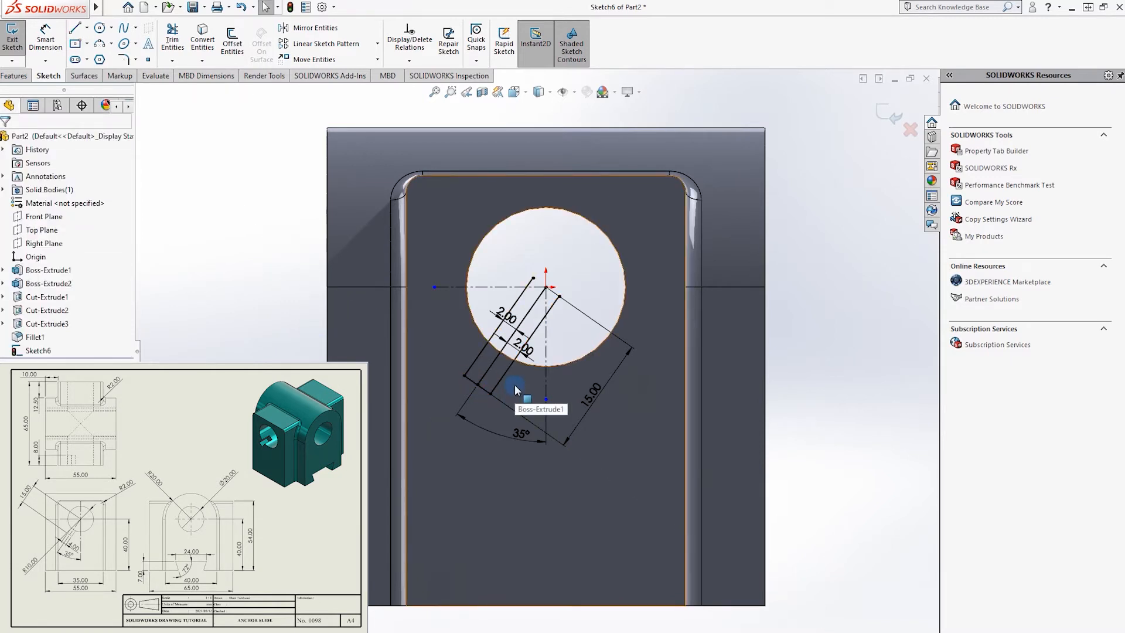
Add a circle to the sketch that coincides with the bore edge and is centred on the origin.
{"action": "left_click", "coordinate": [100, 28]}
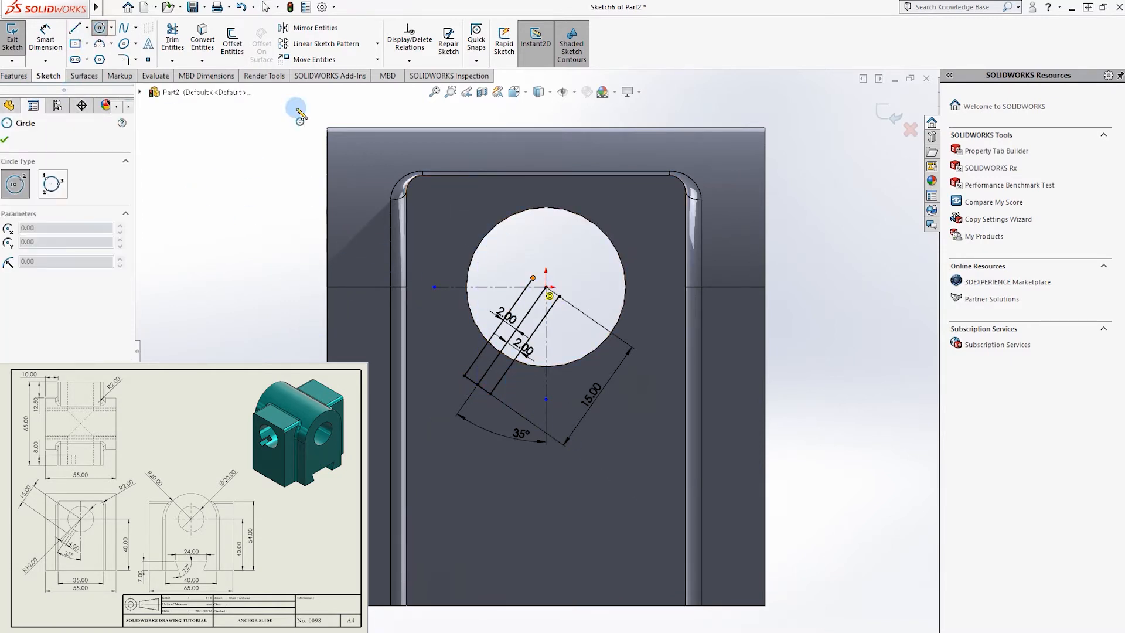
{"action": "key", "text": "c"}
{"action": "left_click", "coordinate": [603, 232]}
{"action": "left_click", "coordinate": [5, 140]}
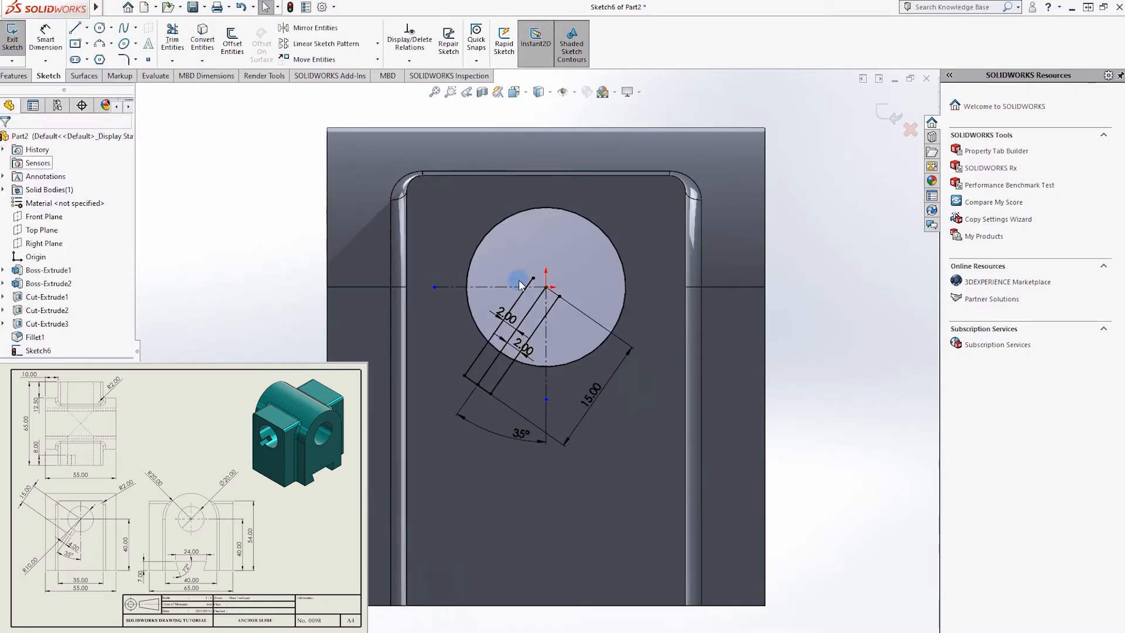
Trim the circle, the offset lines inside the bore and the middle slanted line, keeping the small keyway profile beyond the bore edge.
{"action": "left_click", "coordinate": [172, 38]}
{"action": "left_click_drag", "start_coordinate": [446, 208], "coordinate": [619, 355]}
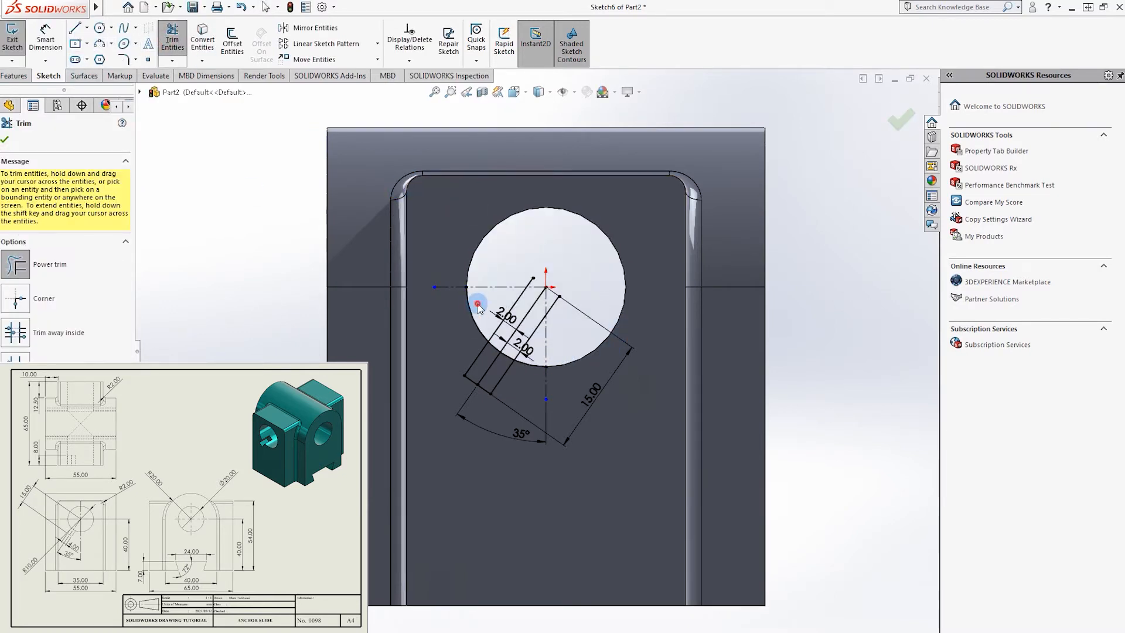
{"action": "left_click_drag", "start_coordinate": [522, 313], "coordinate": [552, 299]}
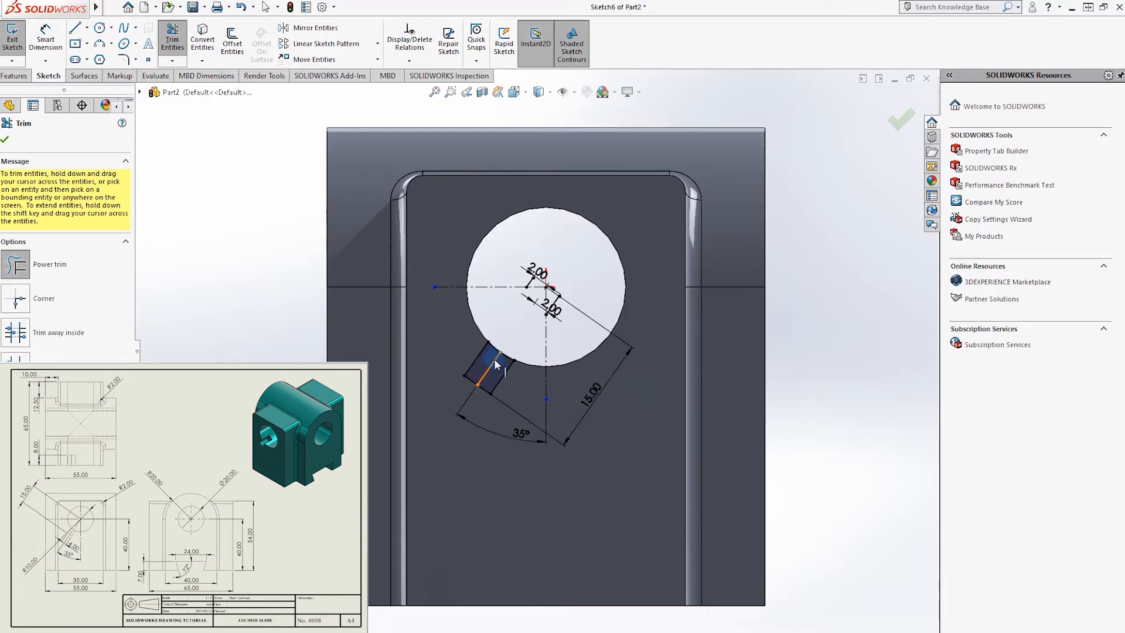
{"action": "left_click_drag", "start_coordinate": [495, 361], "coordinate": [491, 368]}
{"action": "key", "text": "Escape"}
Cut-extrude the keyway profile Blind to a depth of 8 mm.
{"action": "scroll", "coordinate": [644, 414], "scroll_direction": "down", "scroll_amount": 1}
{"action": "left_click", "coordinate": [6, 77]}
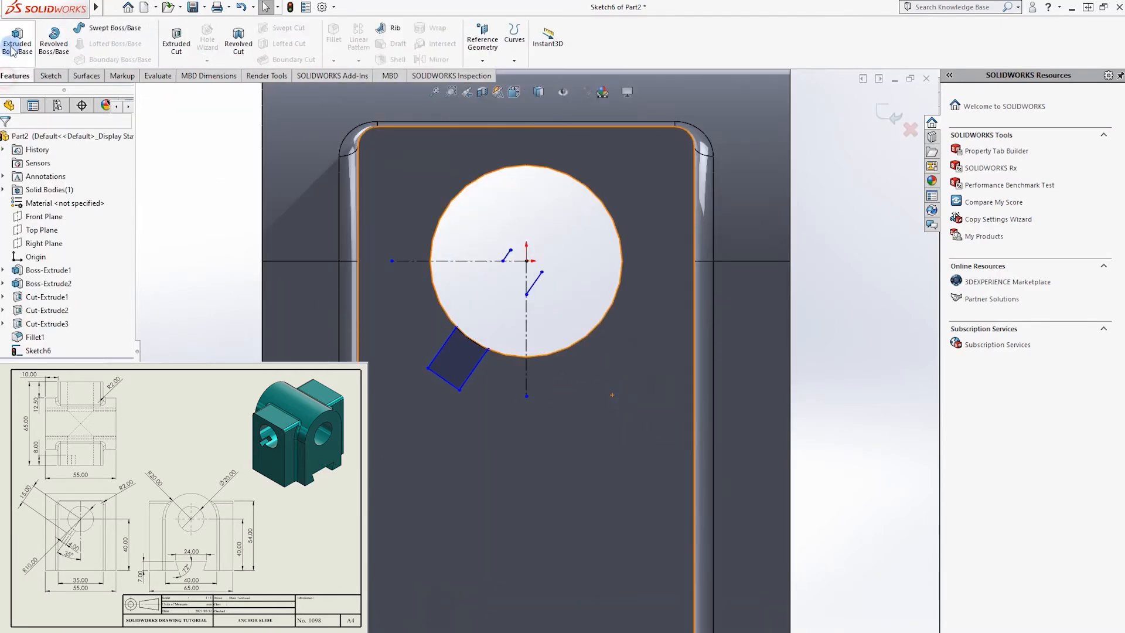
{"action": "left_click", "coordinate": [177, 40]}
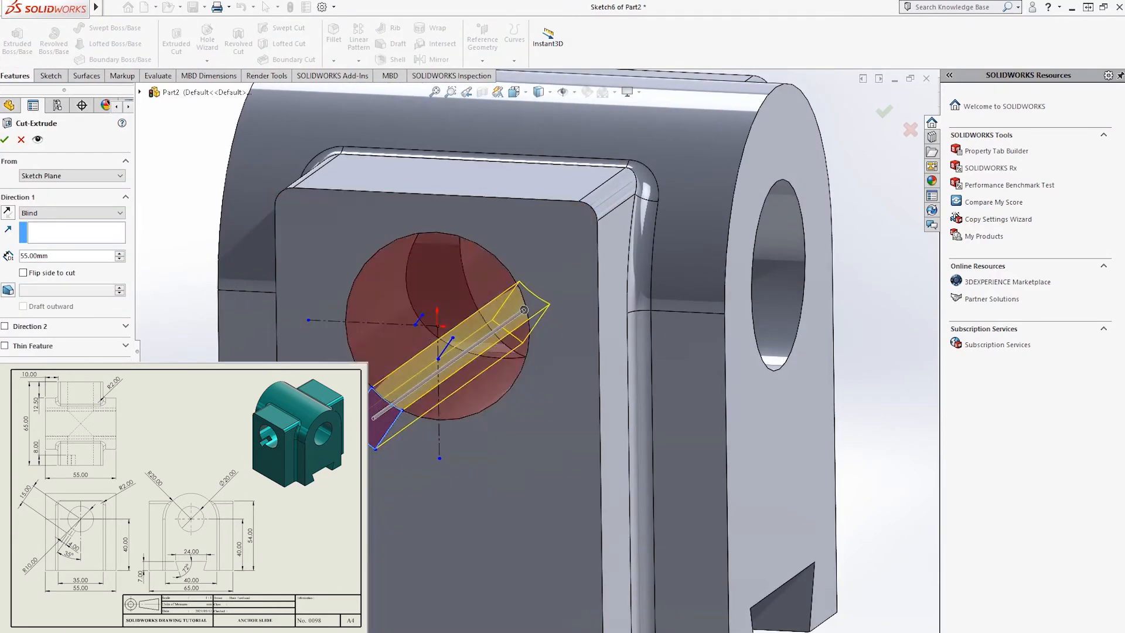
{"action": "left_click", "coordinate": [62, 256]}
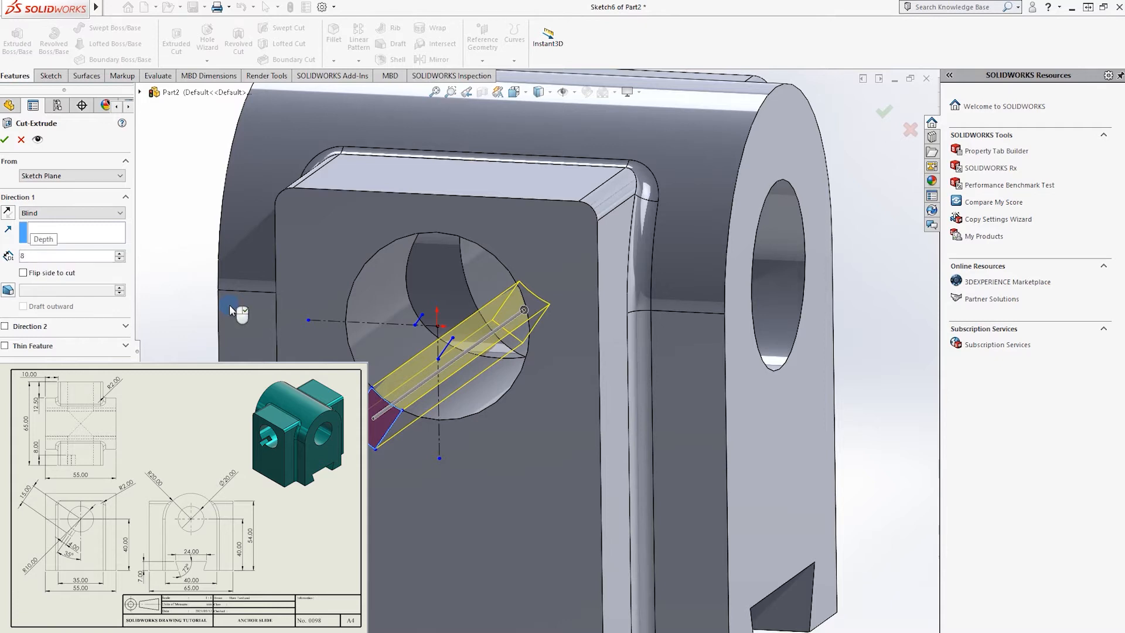
{"action": "type", "text": "8"}
{"action": "key", "text": "Return"}
{"action": "left_click", "coordinate": [6, 139]}
{"action": "scroll", "coordinate": [552, 319], "scroll_direction": "up", "scroll_amount": 5}
{"action": "left_click", "coordinate": [754, 263]}
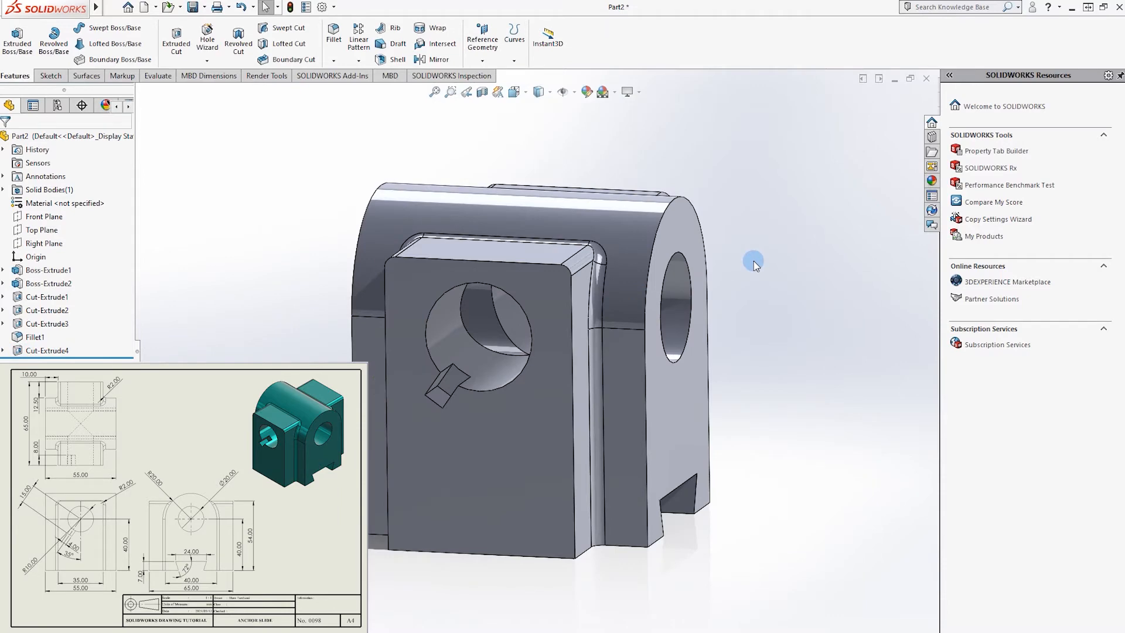
Apply the polished steel appearance to the whole part in a cyan colour and view it in isometric orientation.
{"action": "key", "text": "ctrl+7"}
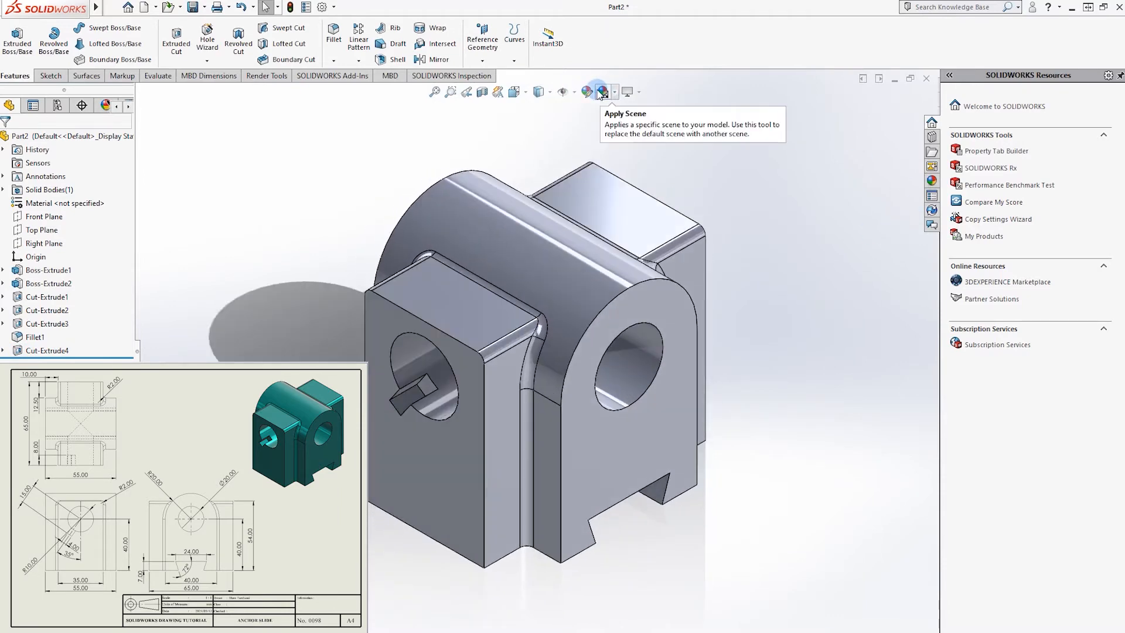
{"action": "left_click", "coordinate": [587, 93]}
{"action": "left_click_drag", "start_coordinate": [989, 328], "coordinate": [557, 339]}
{"action": "left_click", "coordinate": [68, 410]}
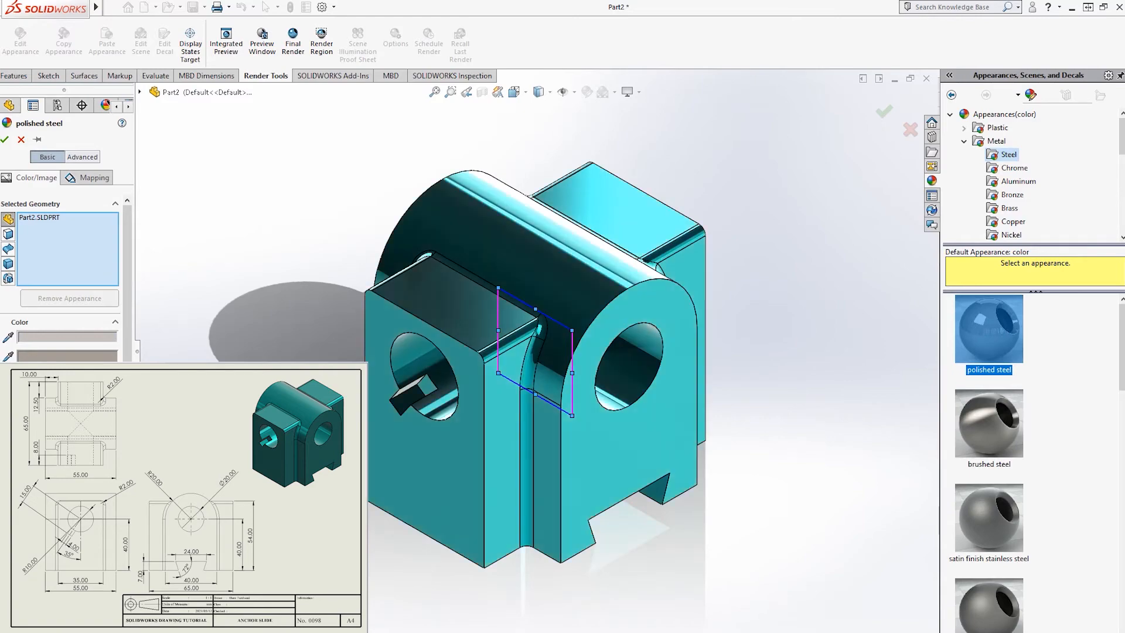
{"action": "left_click", "coordinate": [884, 112]}
{"action": "left_click", "coordinate": [853, 243]}
{"action": "middle_click_drag", "start_coordinate": [850, 409], "coordinate": [305, 316]}
{"action": "key", "text": "ctrl+7"}
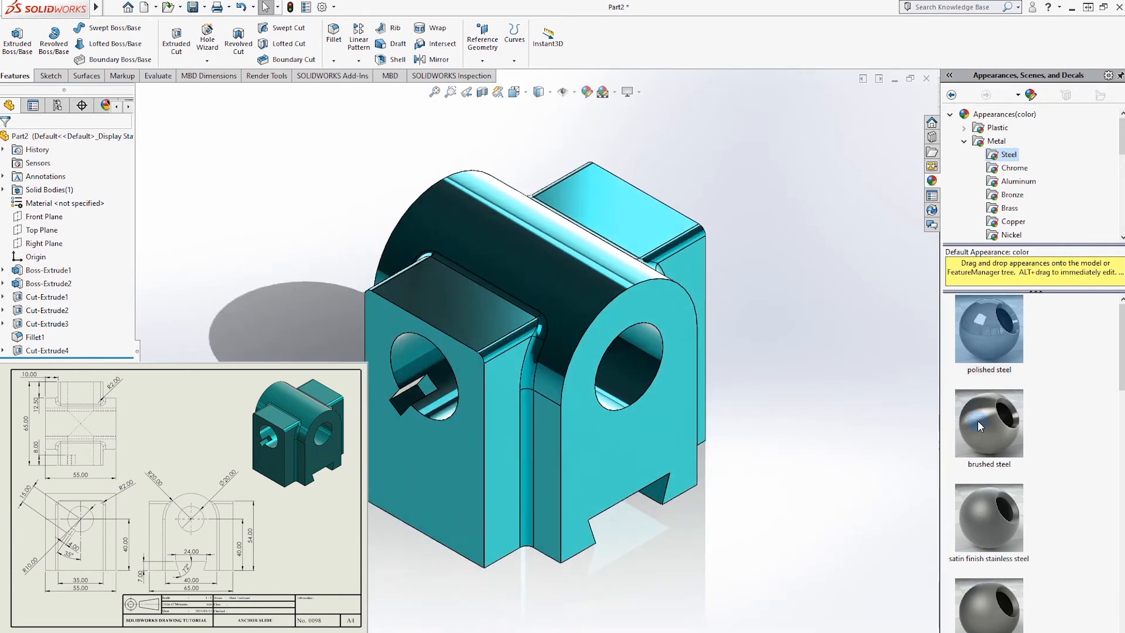
Save the part in the PART folder under the name 98. ANCHOR SLIDE.
{"action": "left_click", "coordinate": [156, 13]}
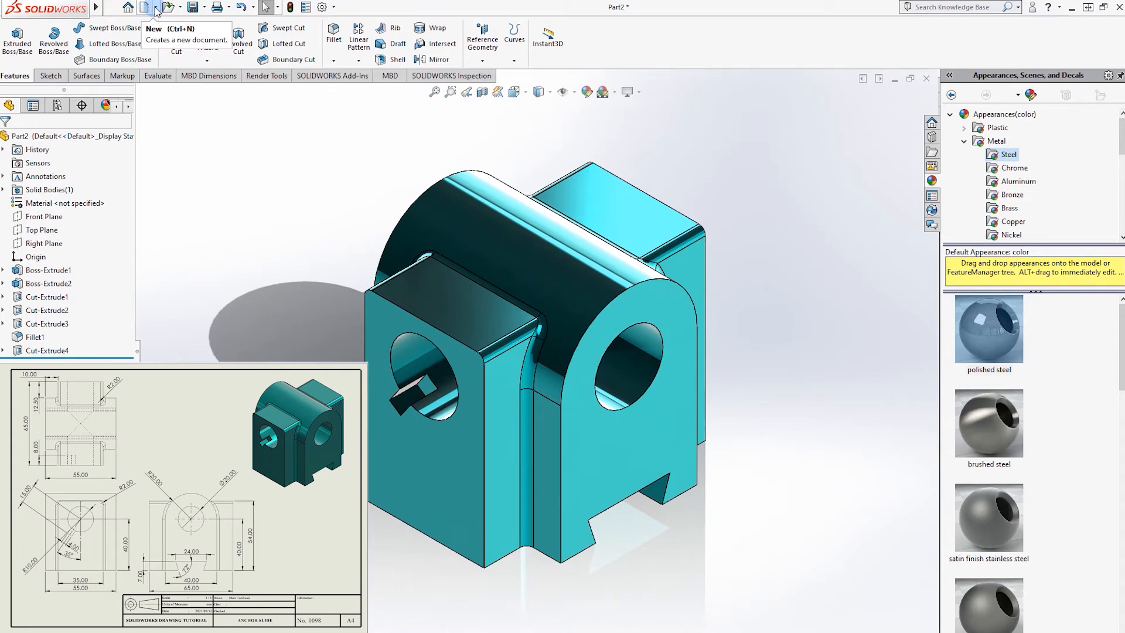
{"action": "left_click", "coordinate": [199, 35]}
{"action": "left_click", "coordinate": [573, 343]}
{"action": "scroll", "coordinate": [516, 381], "scroll_direction": "down", "scroll_amount": 20}
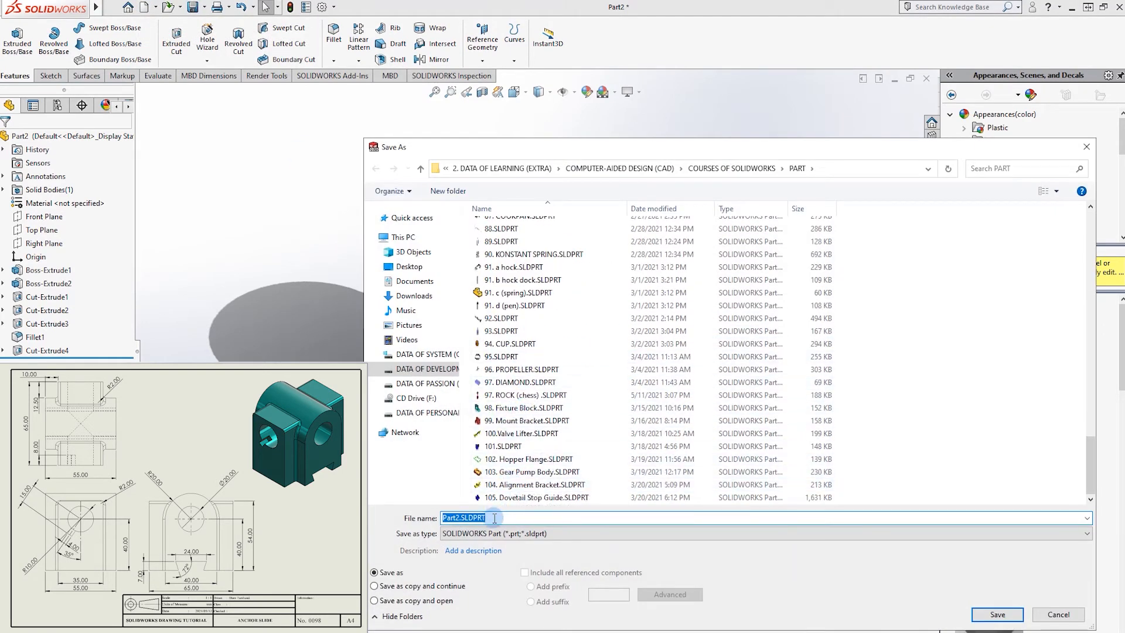
{"action": "type", "text": "98."}
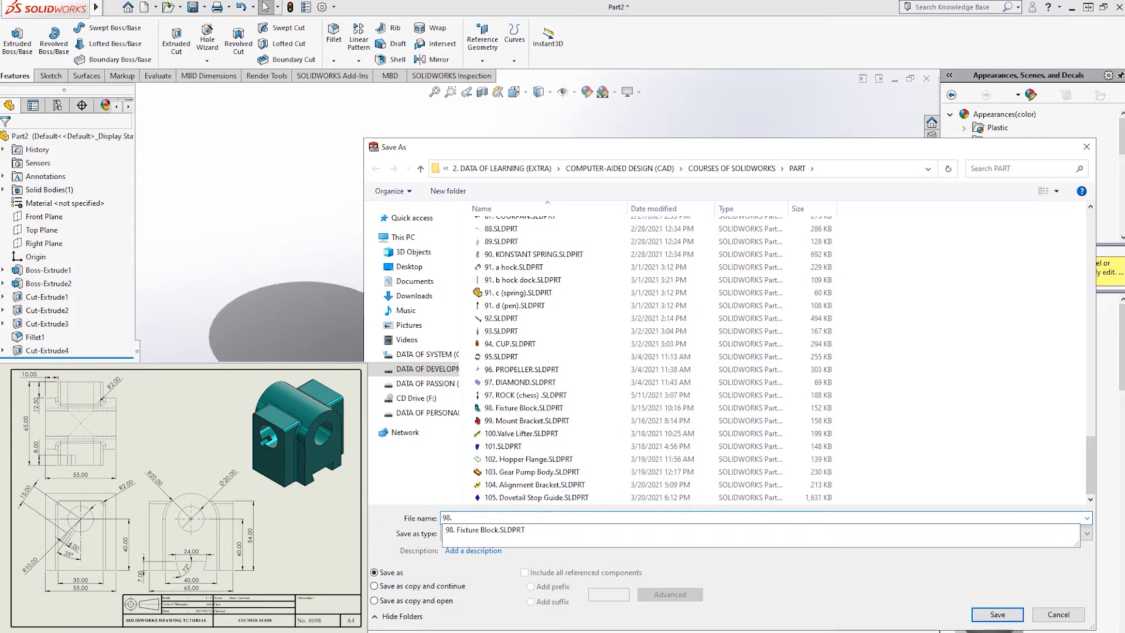
{"action": "type", "text": " ANCH"}
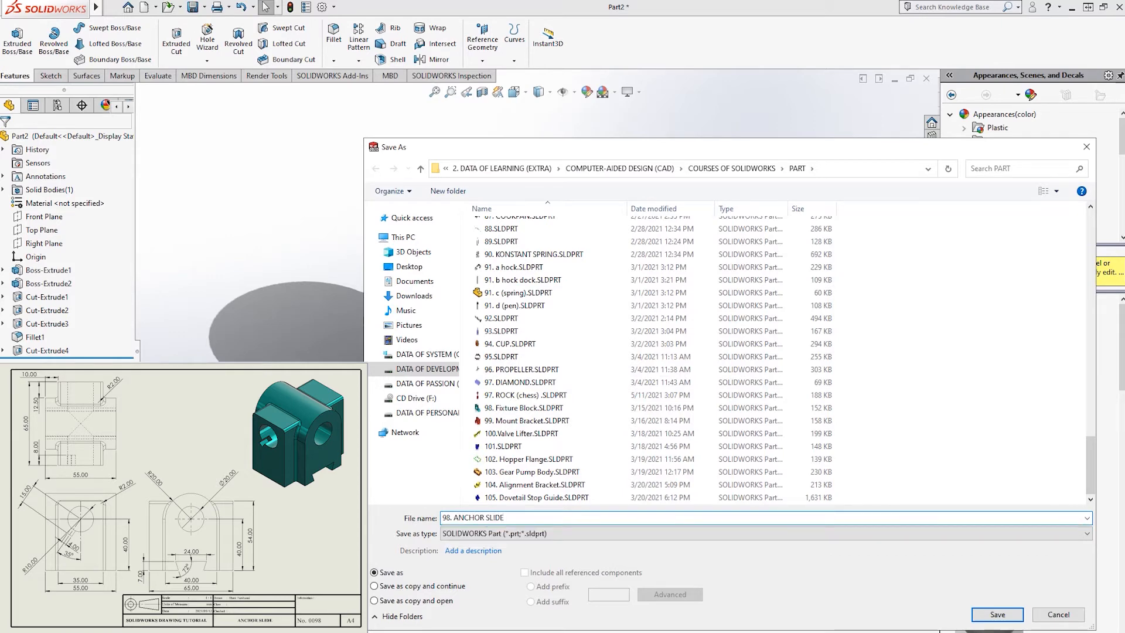
{"action": "type", "text": "OR SLIDE"}
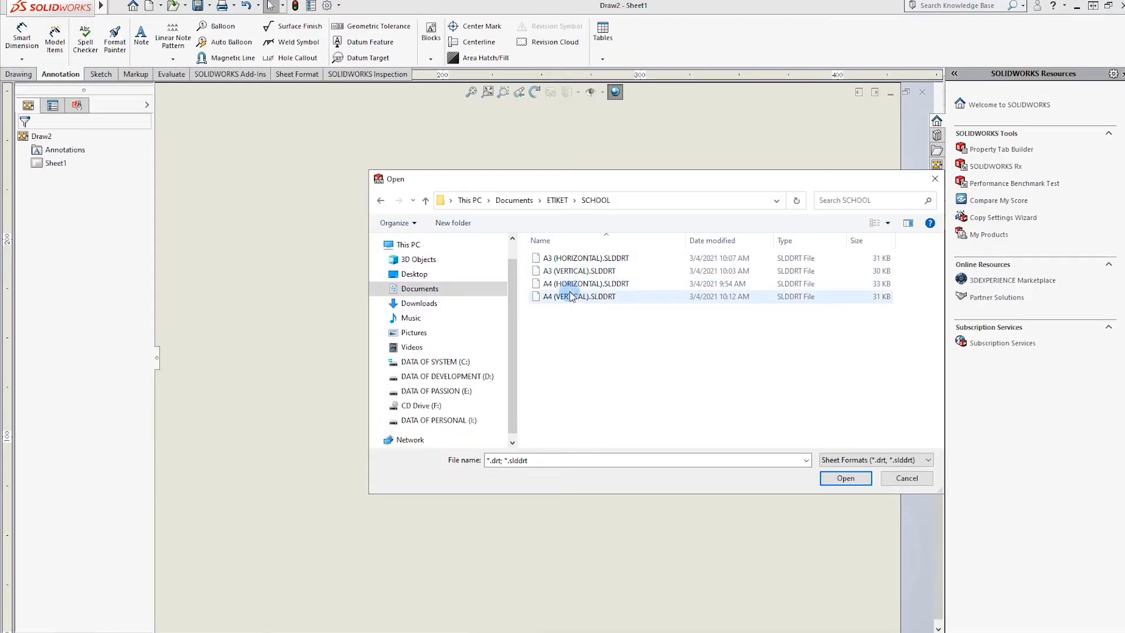
Load the A4 (HORIZONTAL).SLDDRT sheet format from the SCHOOL folder for the new drawing sheet.
{"action": "left_click", "coordinate": [580, 284]}
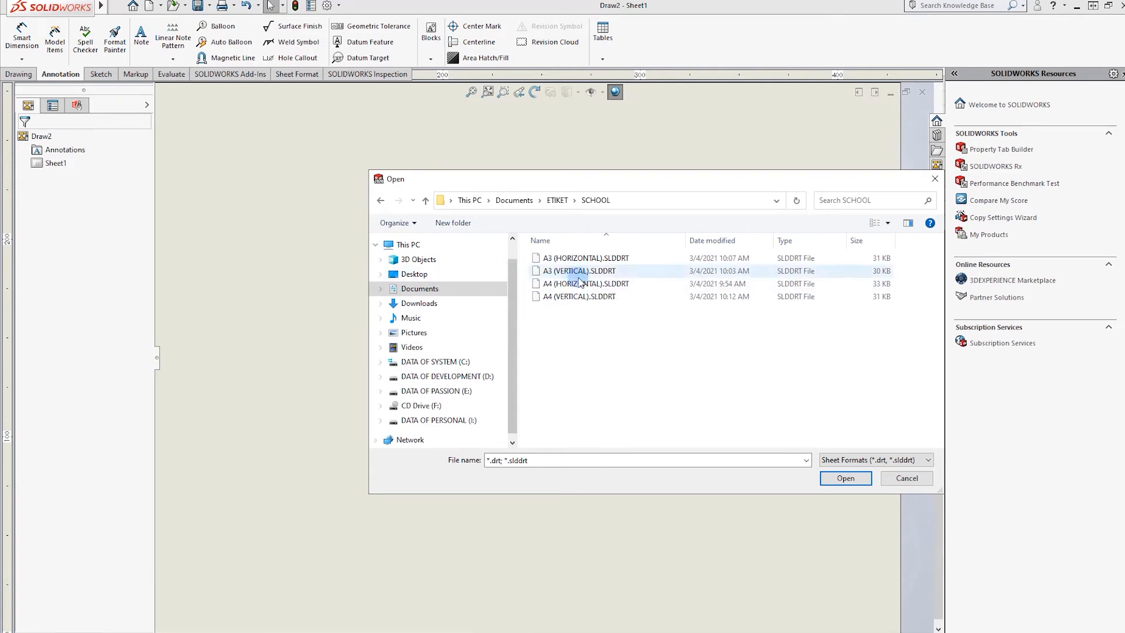
{"action": "left_click", "coordinate": [848, 480]}
{"action": "left_click", "coordinate": [597, 405]}
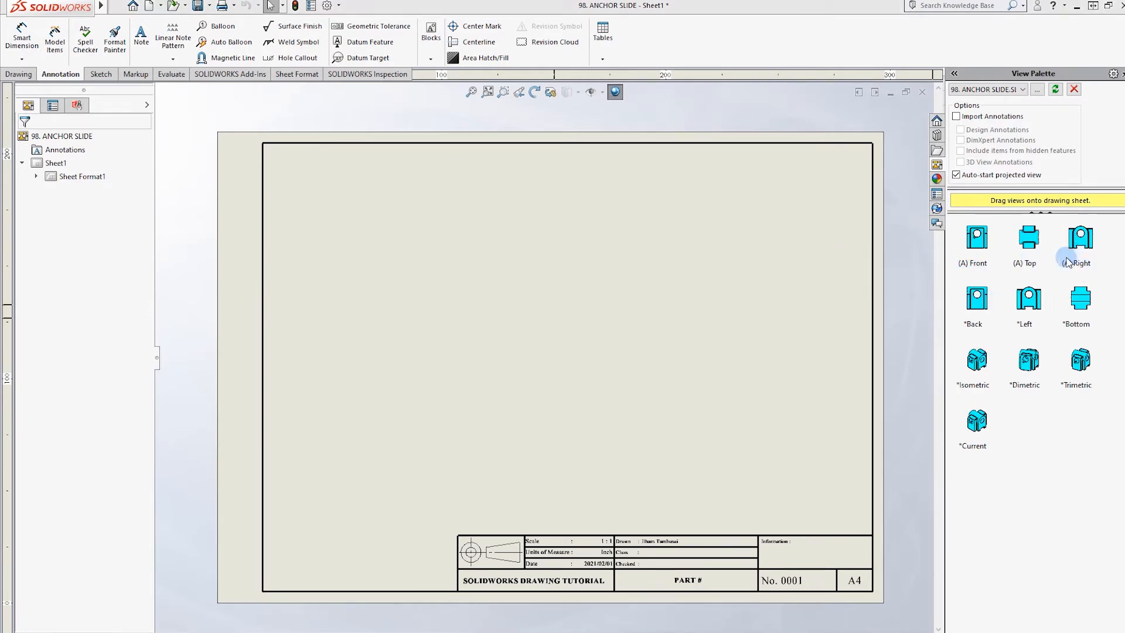
{"action": "left_click_drag", "start_coordinate": [940, 256], "coordinate": [377, 382]}
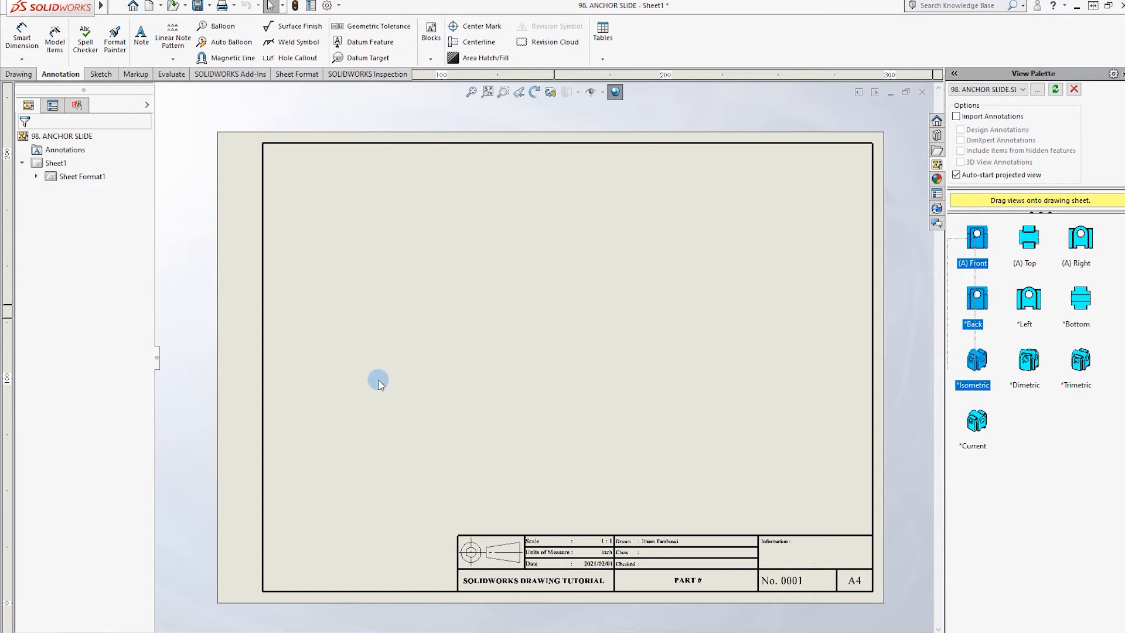
{"action": "left_click", "coordinate": [976, 239]}
{"action": "left_click", "coordinate": [438, 396]}
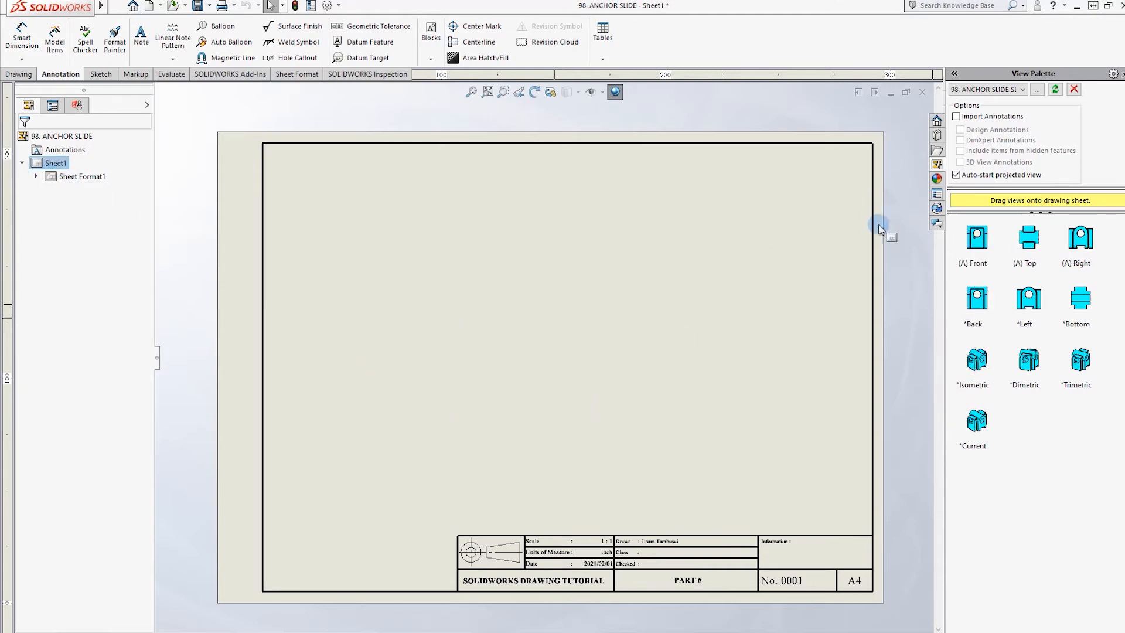
Place the front view on the sheet and project the top, right and isometric views from it.
{"action": "left_click_drag", "start_coordinate": [977, 238], "coordinate": [385, 417]}
{"action": "left_click", "coordinate": [385, 253]}
{"action": "left_click", "coordinate": [559, 439]}
{"action": "left_click", "coordinate": [604, 325]}
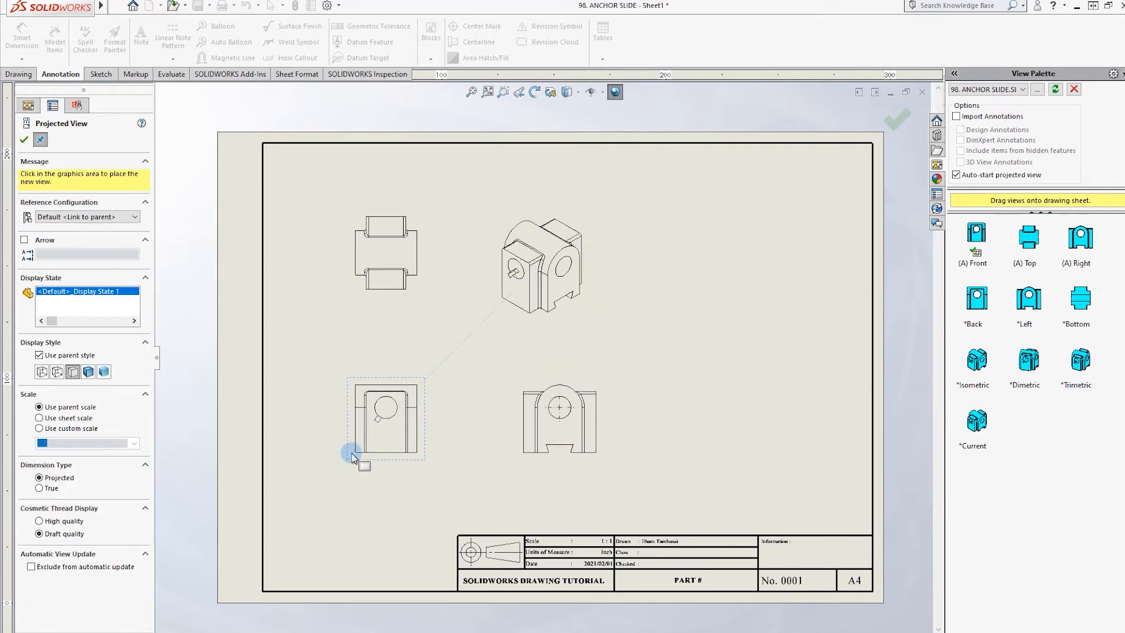
{"action": "key", "text": "Escape"}
Set the front view to a custom scale of 1:1.
{"action": "left_click", "coordinate": [387, 459]}
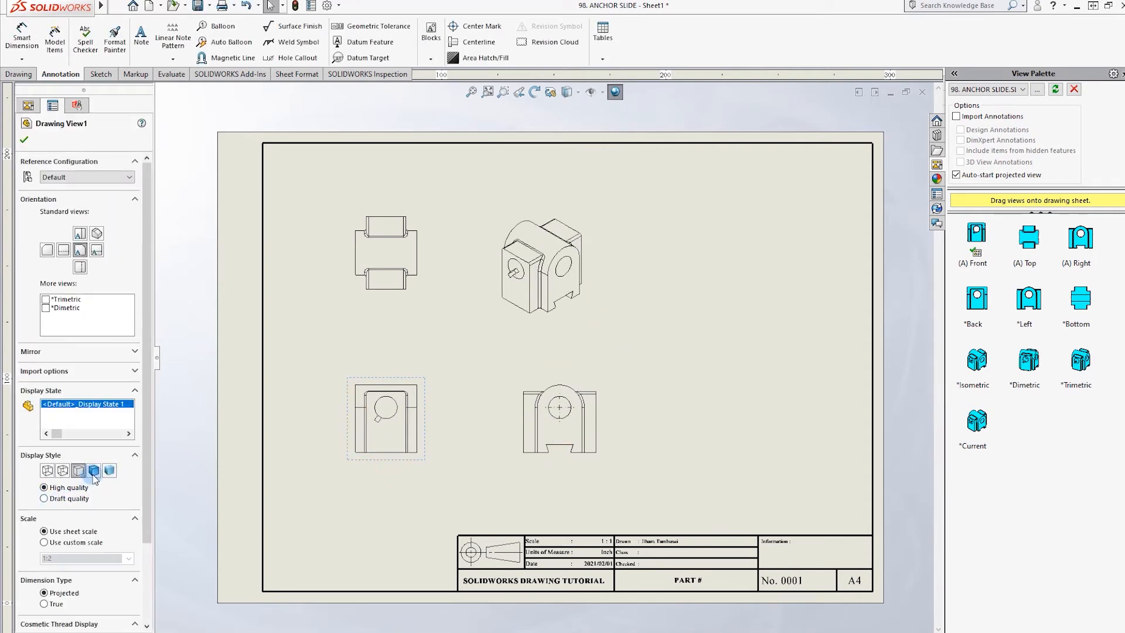
{"action": "left_click", "coordinate": [52, 544]}
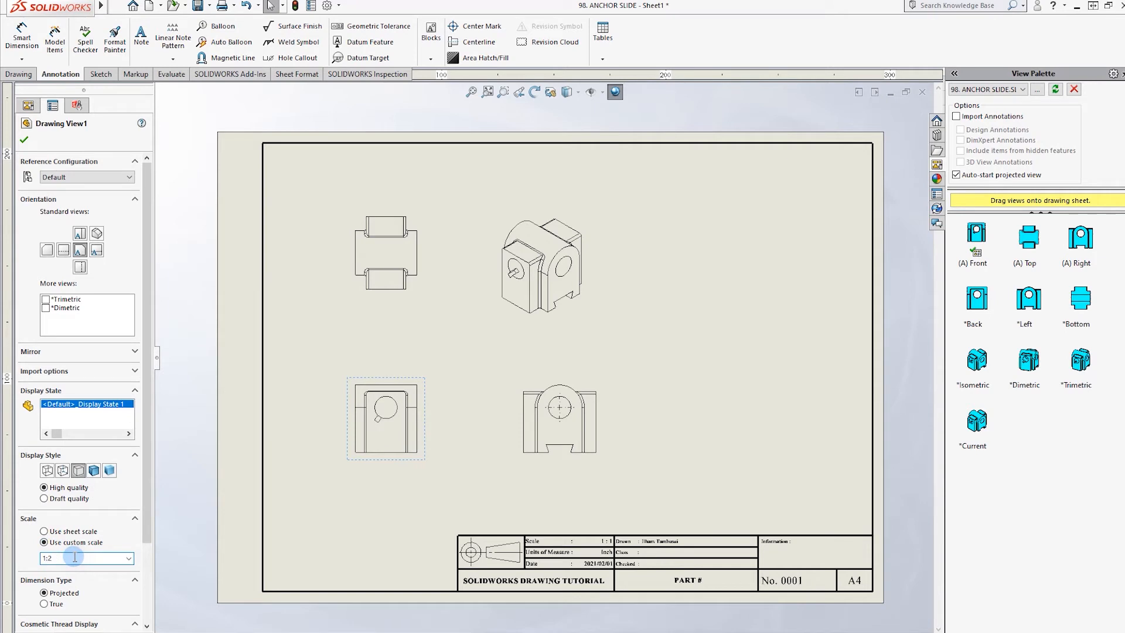
{"action": "scroll", "coordinate": [74, 557], "scroll_direction": "up", "scroll_amount": 1}
{"action": "left_click", "coordinate": [690, 413]}
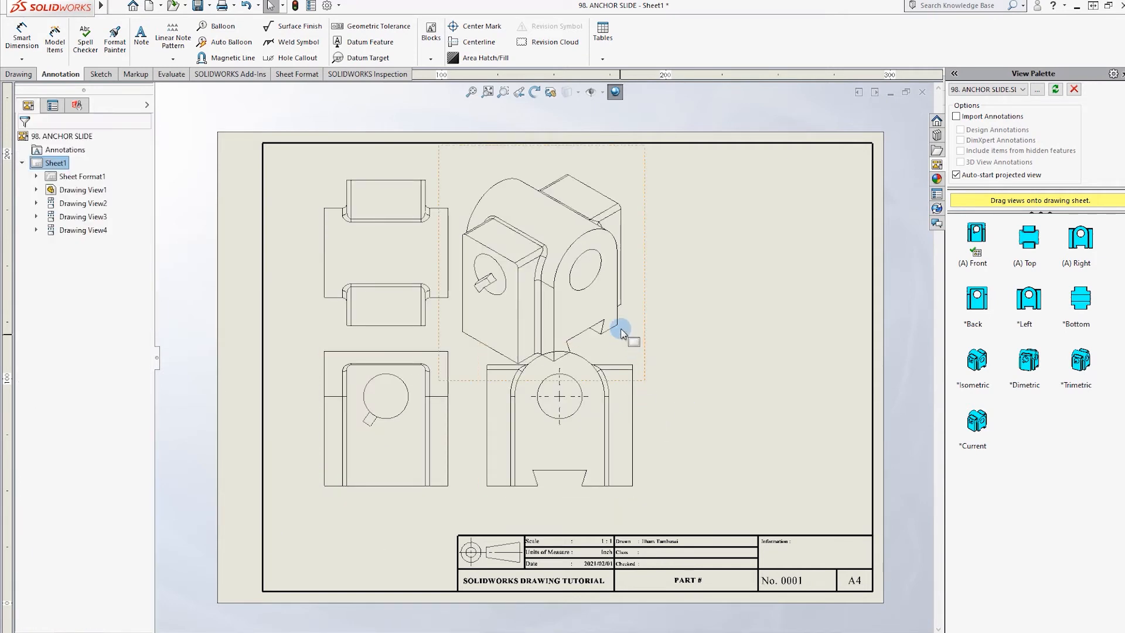
Move the isometric view to the sheet's upper-right corner and shift the right view away from the front view.
{"action": "left_click", "coordinate": [645, 324]}
{"action": "left_click_drag", "start_coordinate": [648, 322], "coordinate": [866, 312]}
{"action": "left_click_drag", "start_coordinate": [633, 410], "coordinate": [720, 448]}
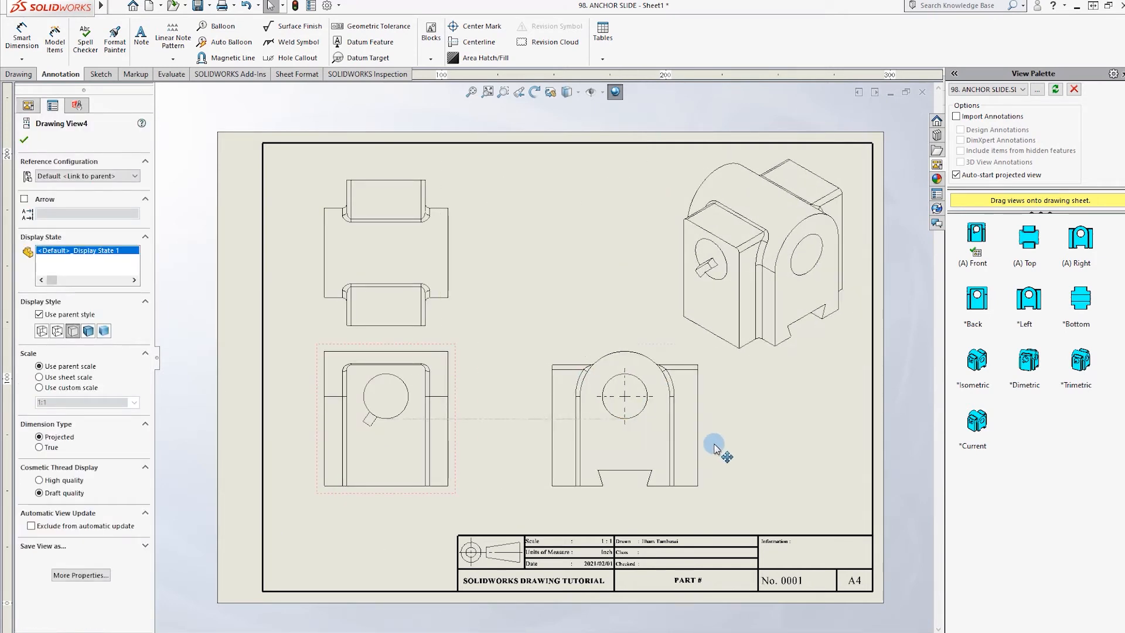
Adjust the positions of the front, top and right views to leave dimensioning space between them above the title block.
{"action": "left_click_drag", "start_coordinate": [463, 413], "coordinate": [463, 437]}
{"action": "left_click_drag", "start_coordinate": [720, 428], "coordinate": [717, 415]}
{"action": "left_click_drag", "start_coordinate": [697, 378], "coordinate": [645, 359]}
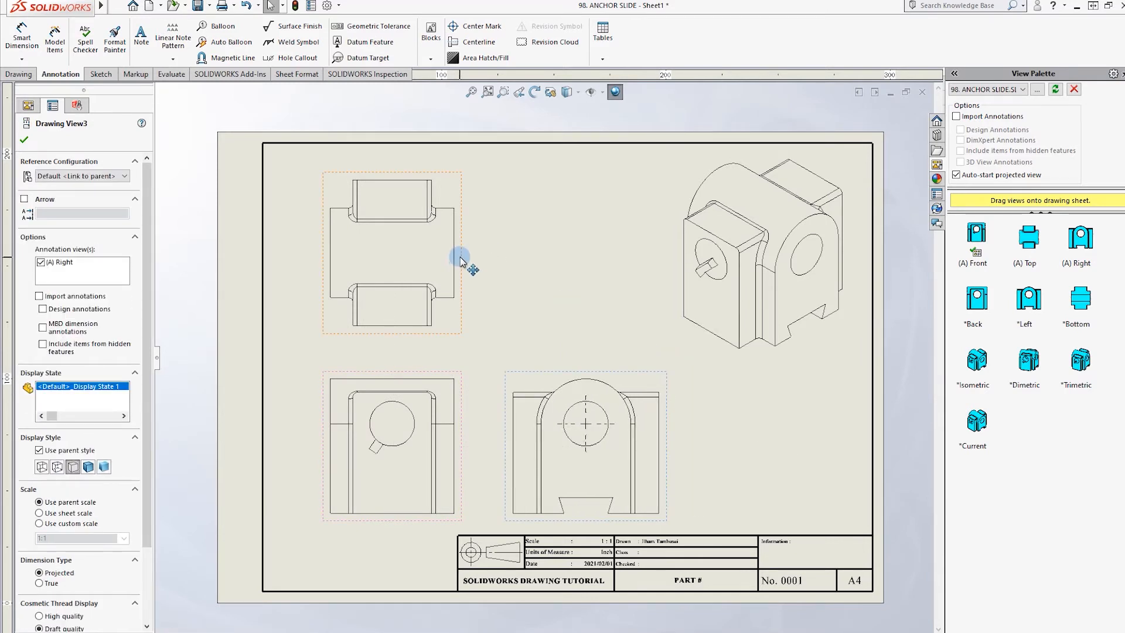
{"action": "left_click_drag", "start_coordinate": [457, 257], "coordinate": [458, 242]}
{"action": "left_click_drag", "start_coordinate": [429, 371], "coordinate": [421, 351]}
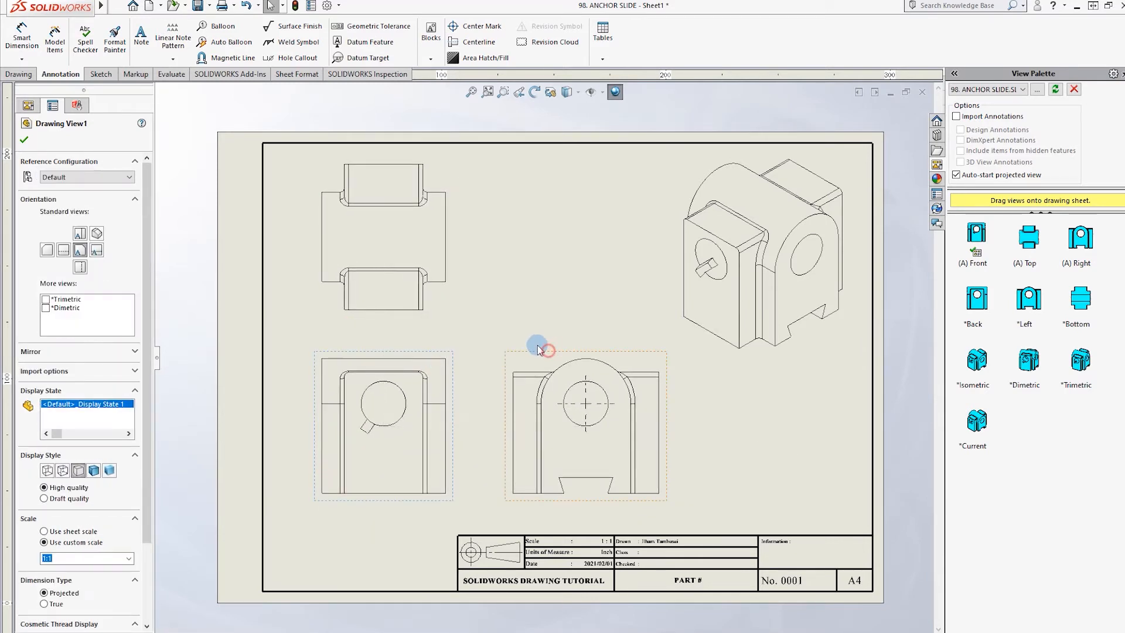
{"action": "left_click", "coordinate": [525, 335]}
Set the isometric view's display style to Shaded With Edges.
{"action": "left_click", "coordinate": [398, 353]}
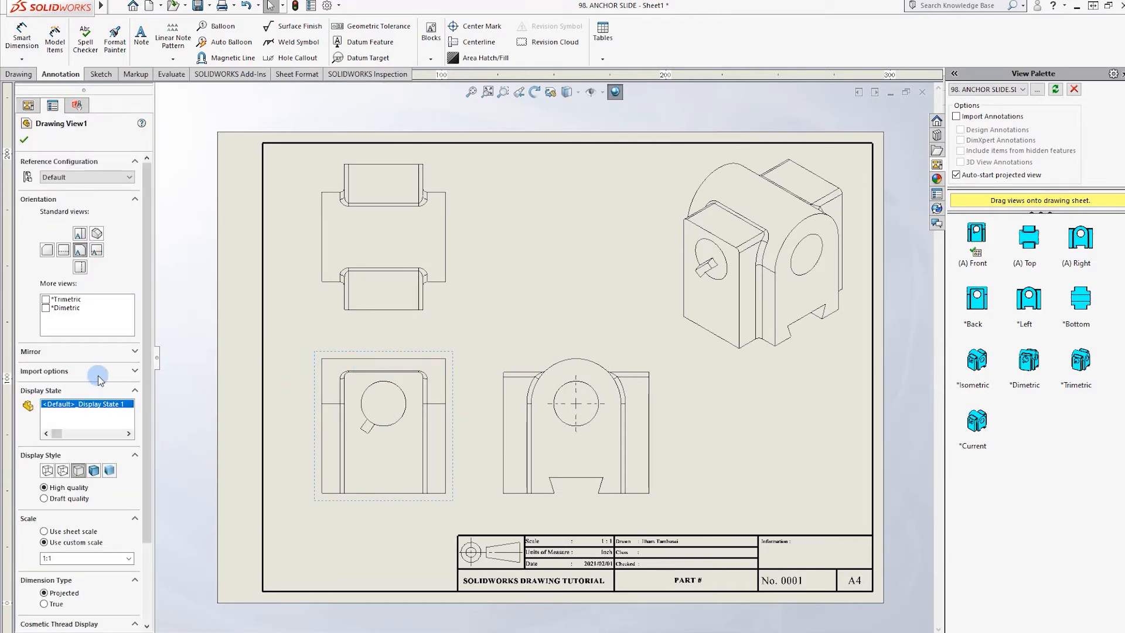
{"action": "left_click", "coordinate": [735, 244]}
{"action": "left_click", "coordinate": [96, 369]}
{"action": "left_click", "coordinate": [511, 315]}
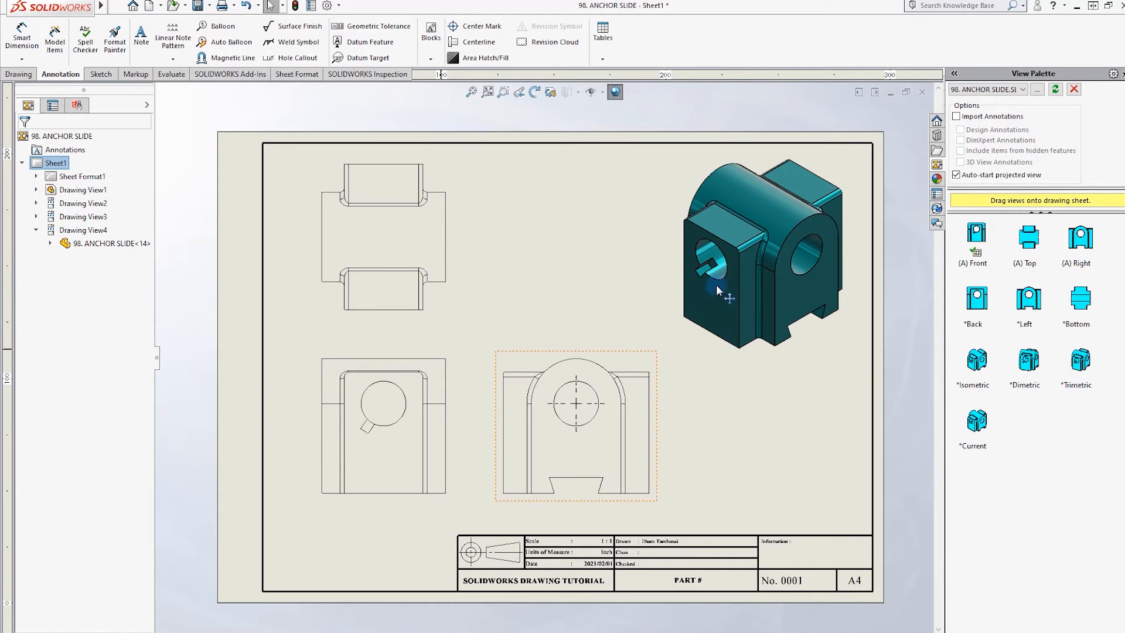
{"action": "left_click", "coordinate": [448, 356]}
{"action": "left_click", "coordinate": [61, 136]}
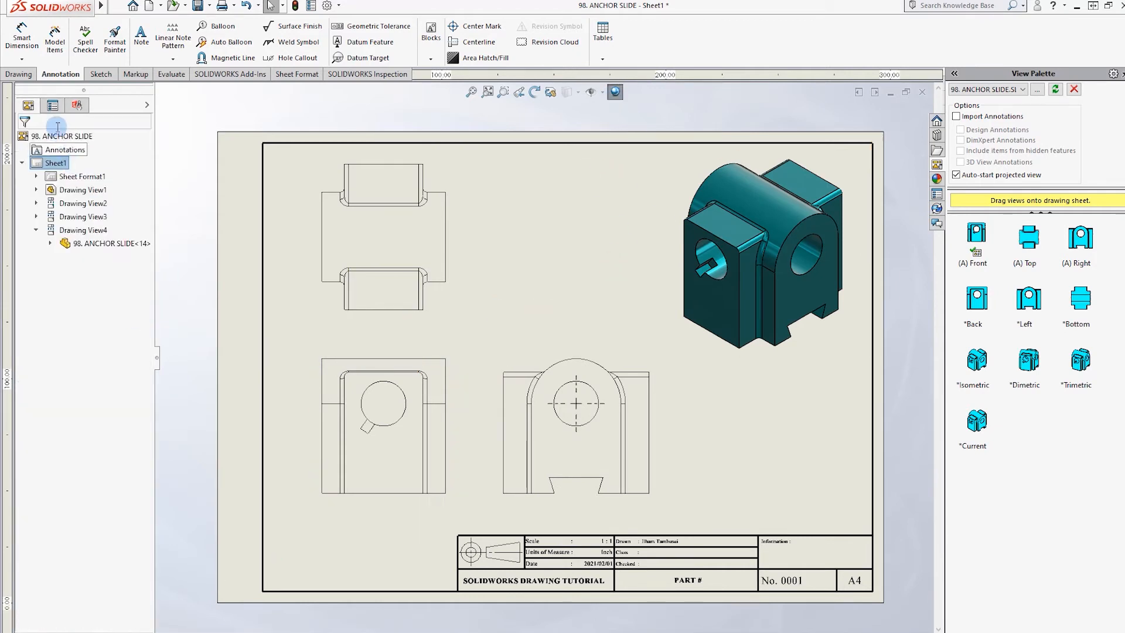
Dimension the overall width of the cross body in the top view, placing the dimension beneath the view.
{"action": "left_click", "coordinate": [24, 42]}
{"action": "left_click", "coordinate": [321, 225]}
{"action": "left_click", "coordinate": [446, 229]}
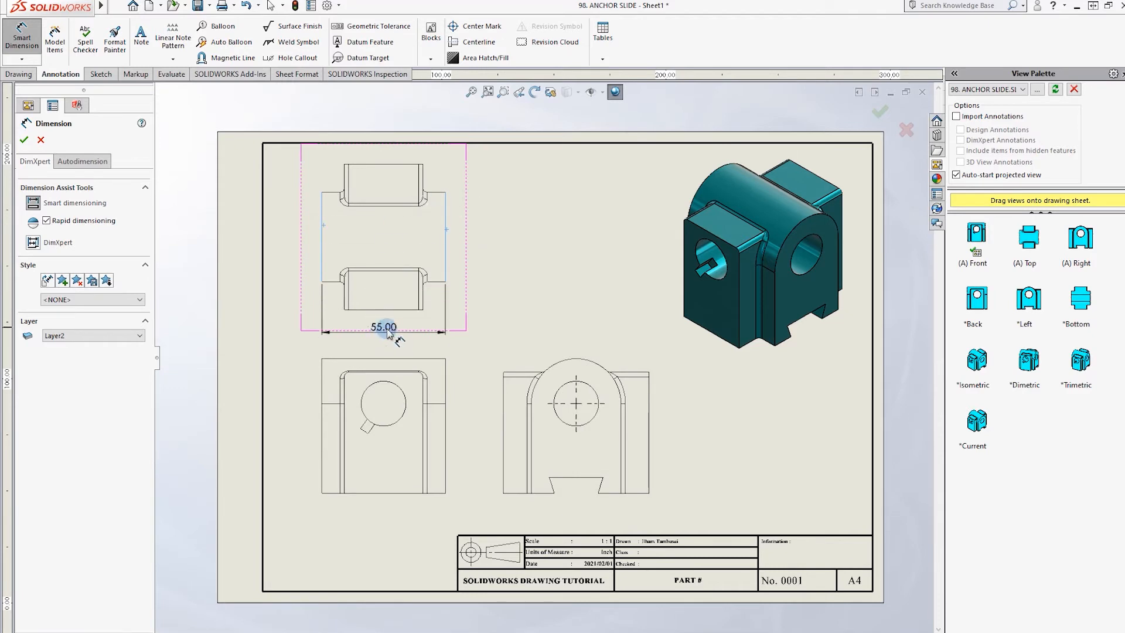
{"action": "left_click", "coordinate": [384, 336]}
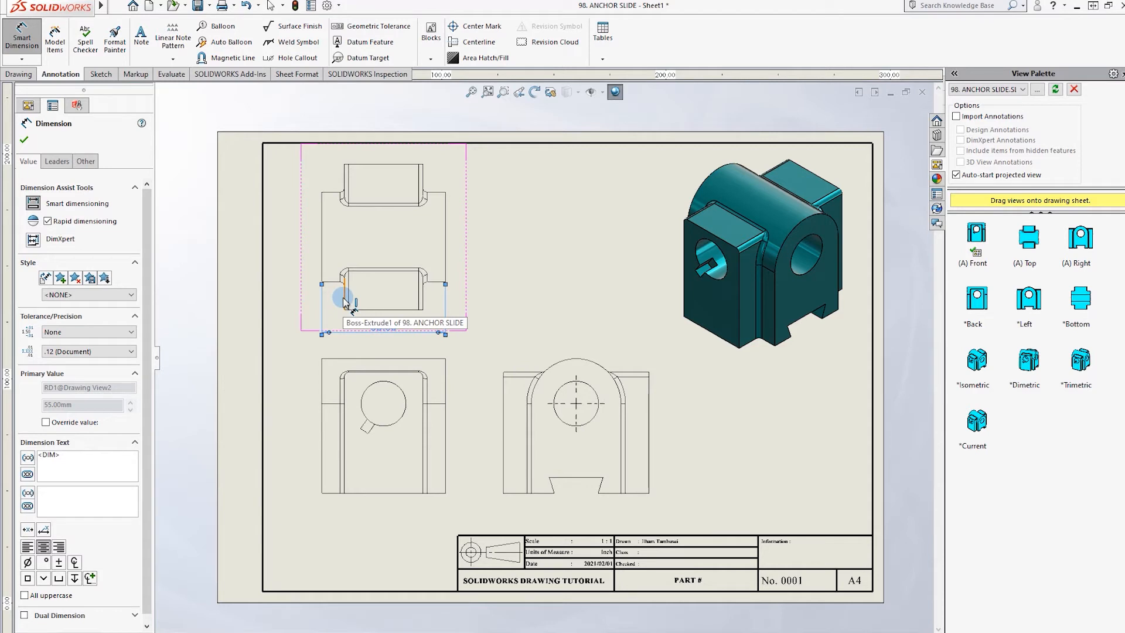
{"action": "left_click", "coordinate": [322, 275]}
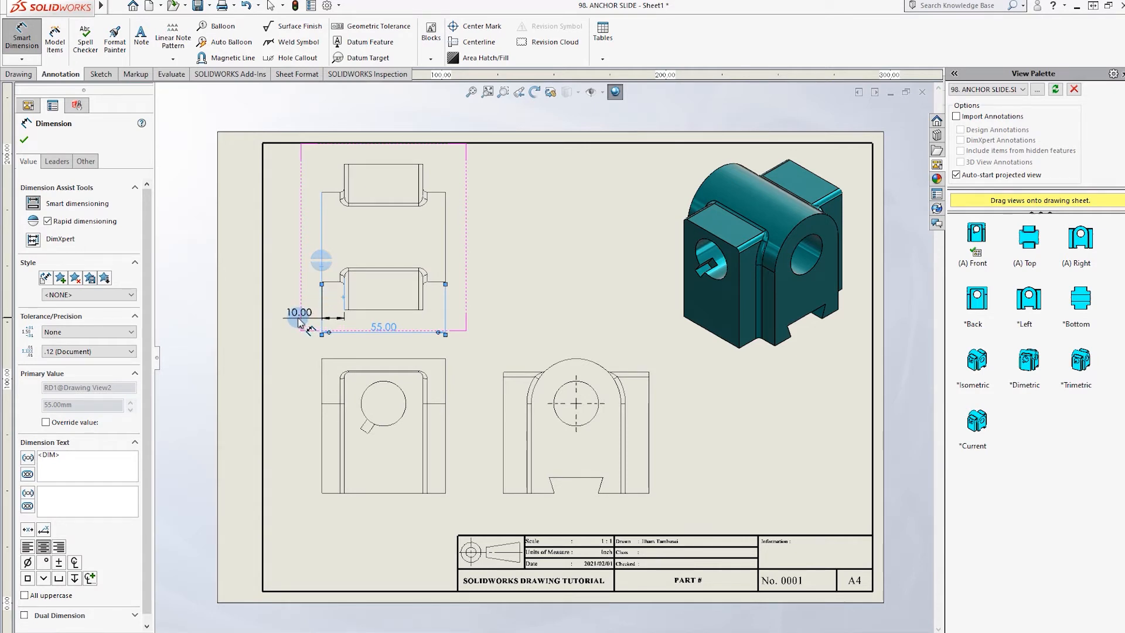
{"action": "key", "text": "Escape"}
{"action": "key", "text": "Escape"}
{"action": "key", "text": "Escape"}
In the top view, dimension the side offset between the cross body and the upper block, and the part's overall depth.
{"action": "left_click", "coordinate": [342, 176]}
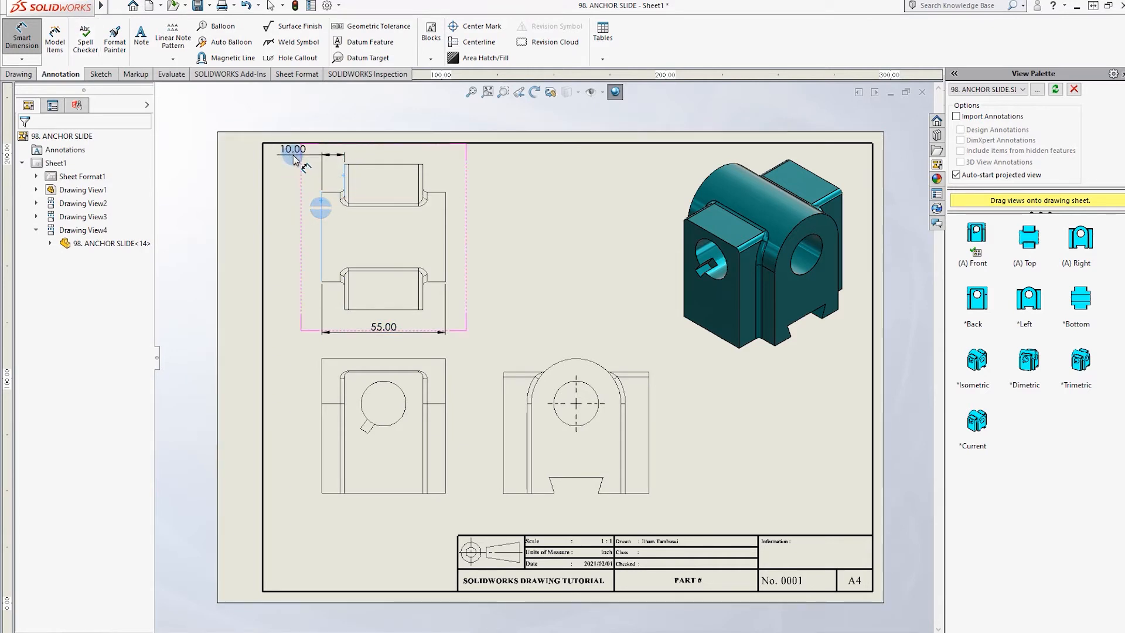
{"action": "key", "text": "Escape"}
{"action": "left_click", "coordinate": [24, 38]}
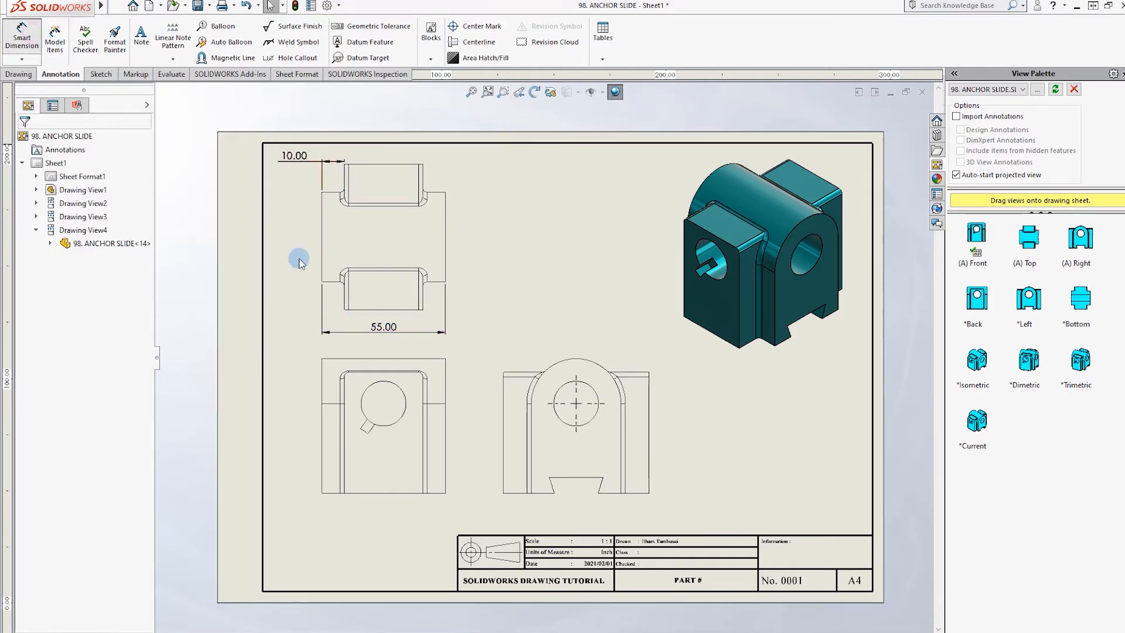
{"action": "left_click", "coordinate": [379, 166]}
{"action": "left_click", "coordinate": [372, 310]}
{"action": "left_click", "coordinate": [370, 313]}
Dimension the distance from the upper block's outer edge to the cross body's shoulder in the top view.
{"action": "left_click", "coordinate": [333, 191]}
{"action": "left_click", "coordinate": [369, 165]}
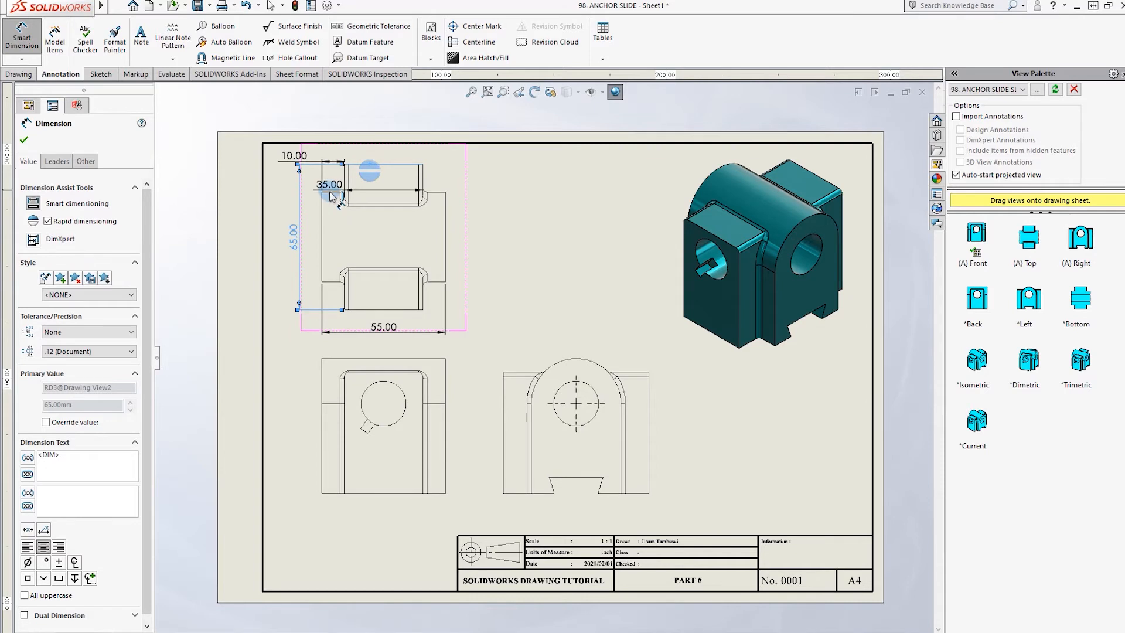
{"action": "left_click", "coordinate": [335, 191]}
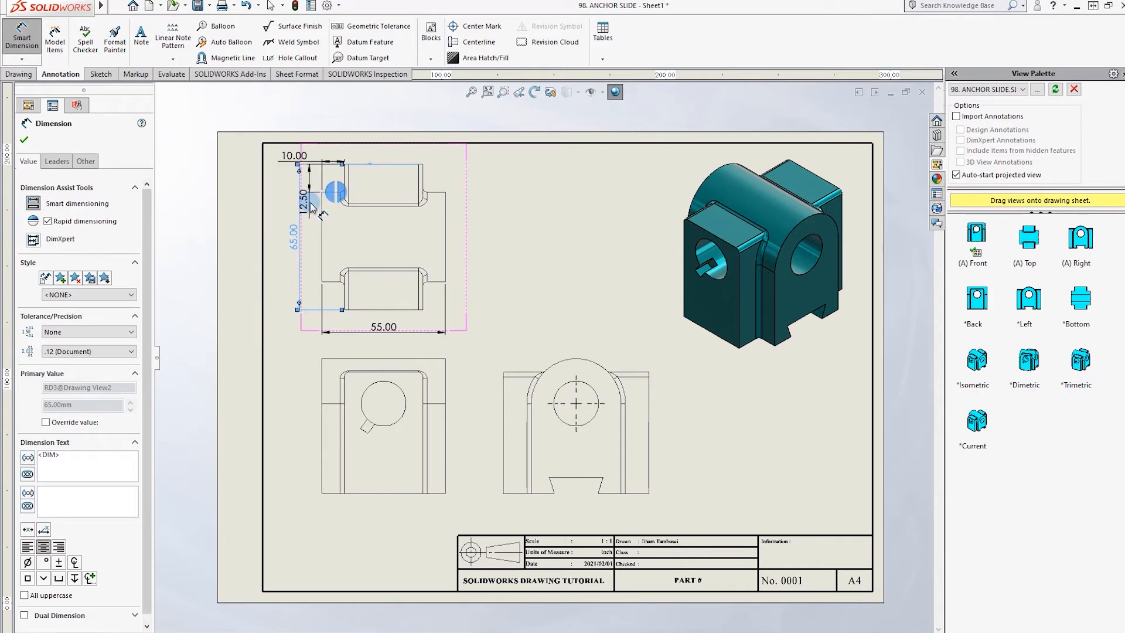
Reposition the overall depth and side offset dimensions so they sit clear of the other top view dimensions.
{"action": "left_click", "coordinate": [293, 234]}
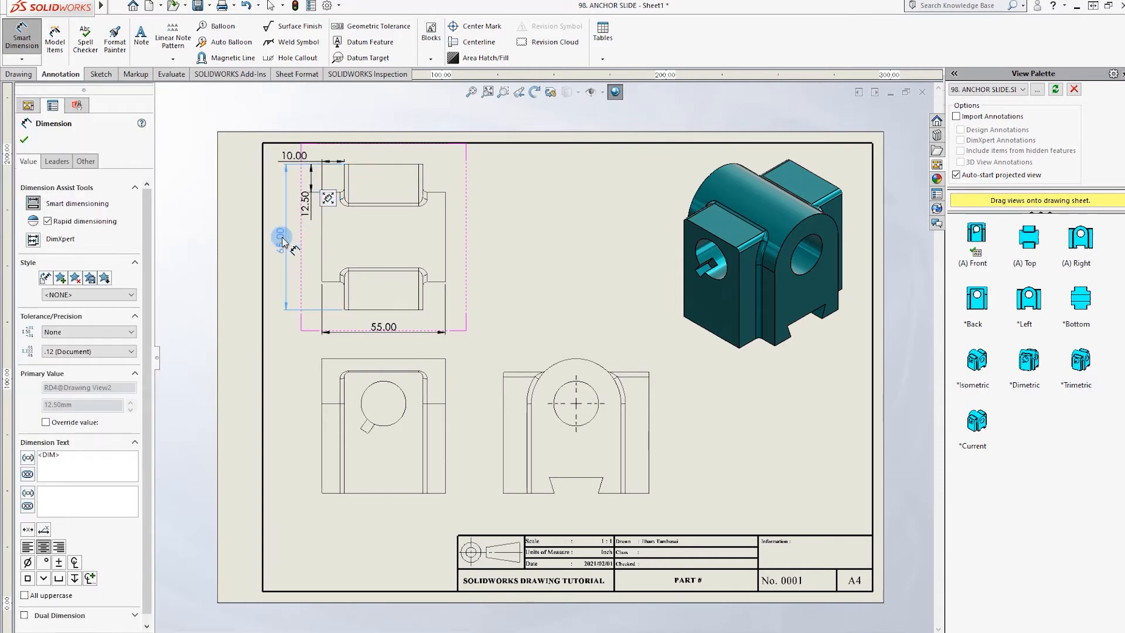
{"action": "left_click", "coordinate": [548, 237]}
{"action": "left_click", "coordinate": [306, 155]}
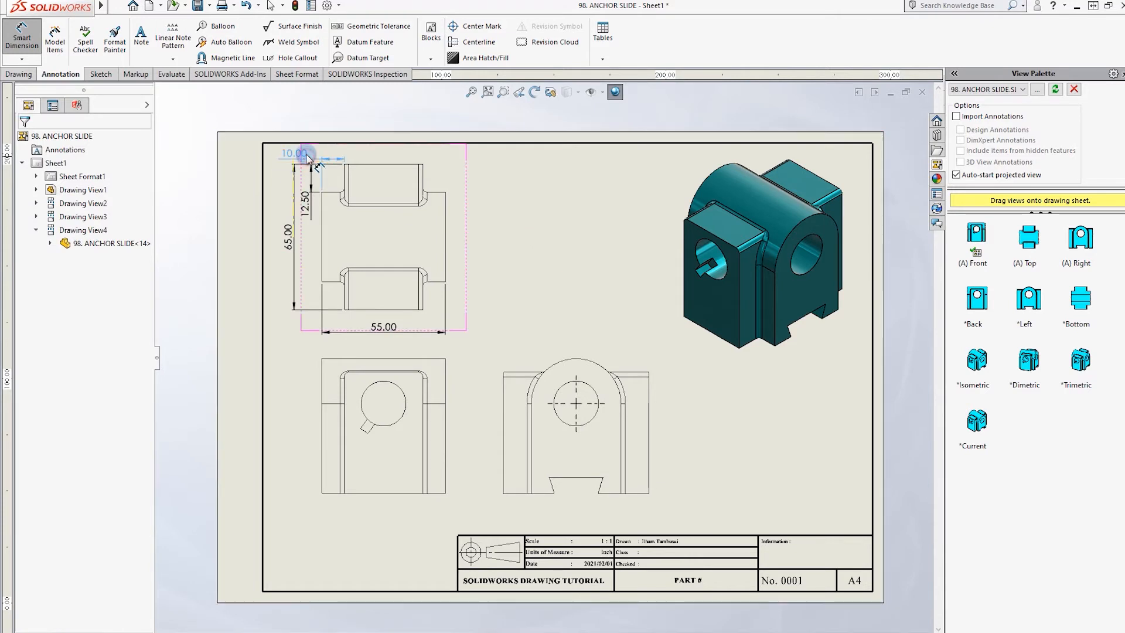
{"action": "left_click", "coordinate": [516, 220]}
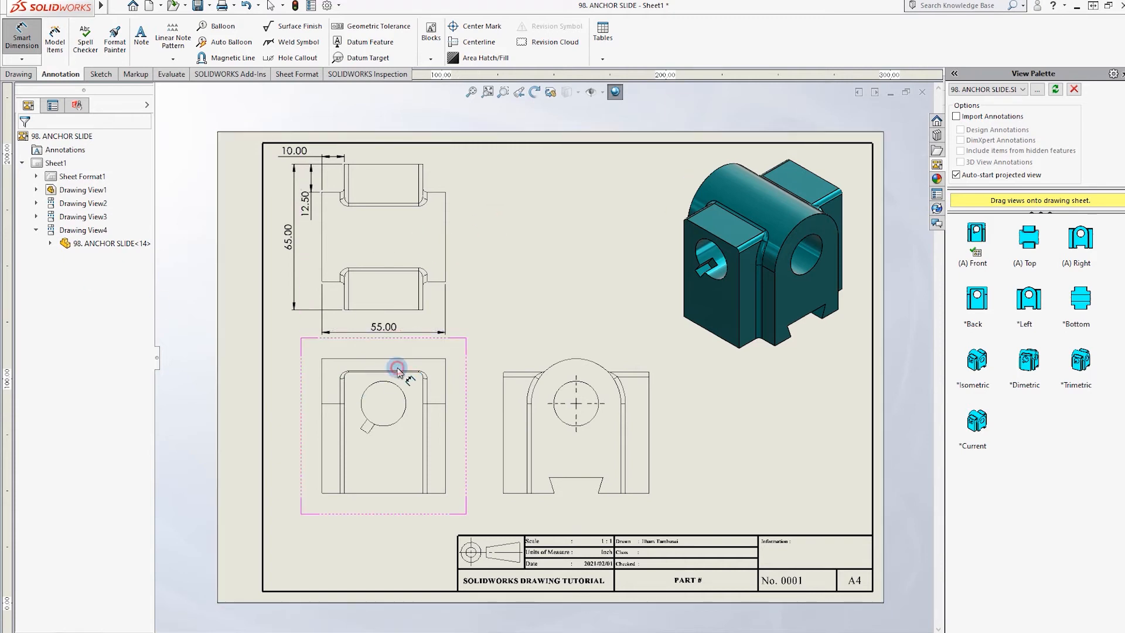
Set the front view's display style to Hidden Lines Visible, carrying it over to the linked top and right views.
{"action": "key", "text": "Escape"}
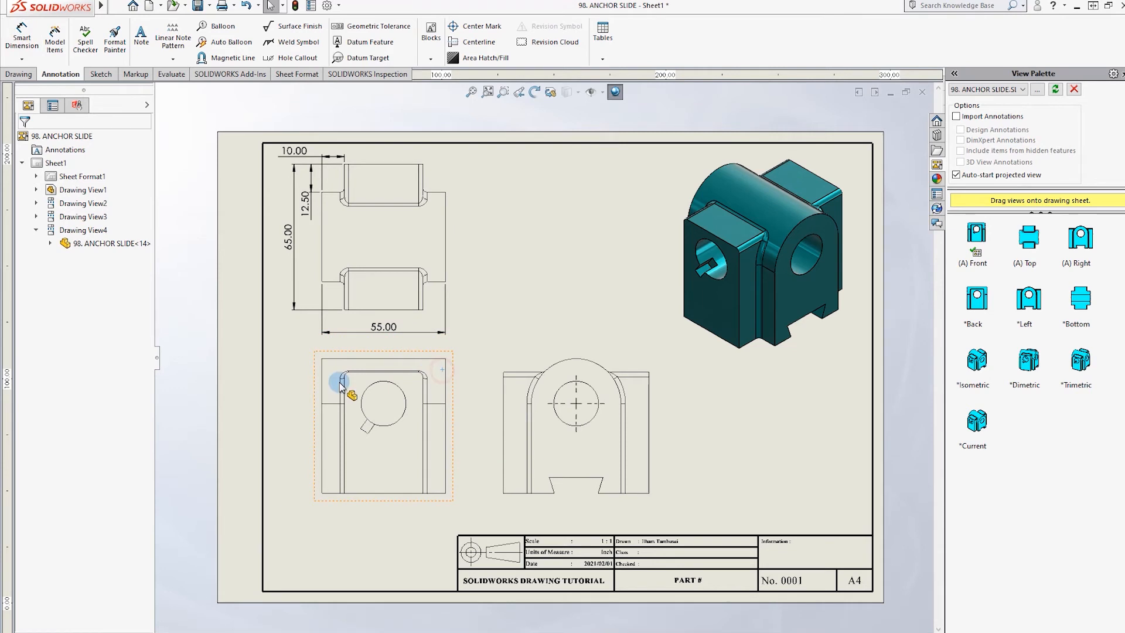
{"action": "left_click", "coordinate": [415, 375]}
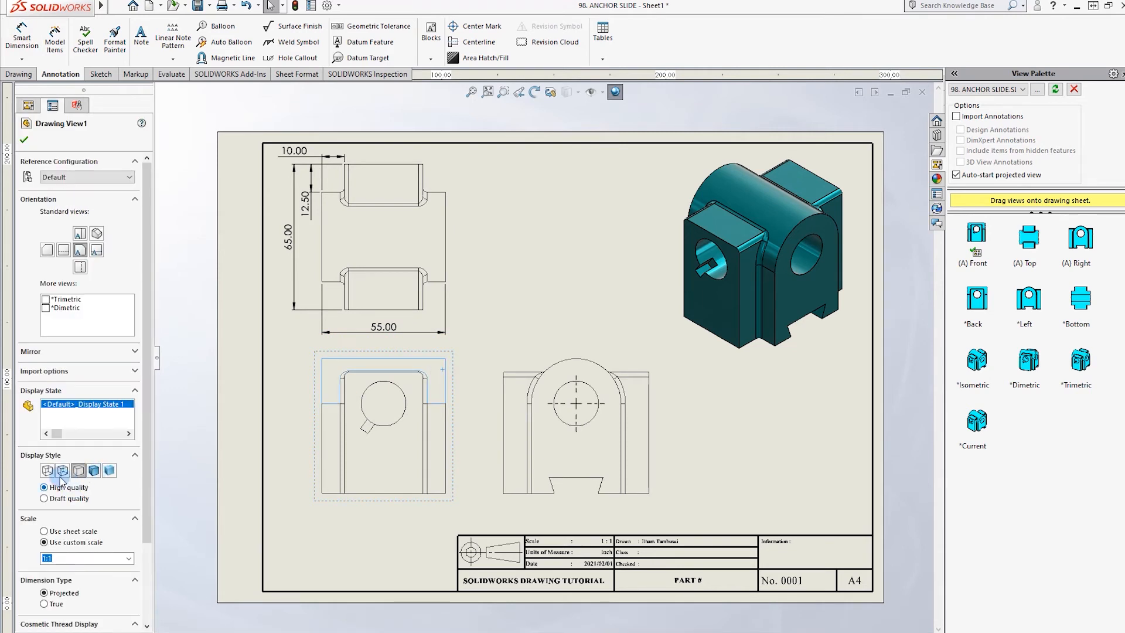
{"action": "left_click", "coordinate": [565, 254]}
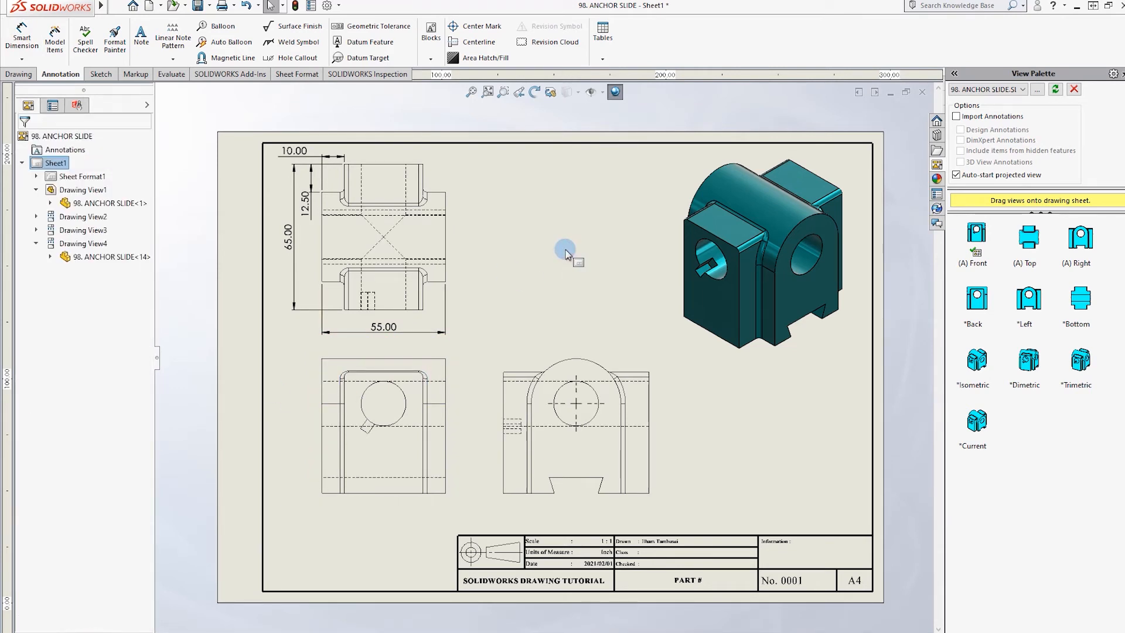
Set the front view's display style to Hidden Lines Removed, carrying it over to the linked top and right views.
{"action": "left_click", "coordinate": [448, 355]}
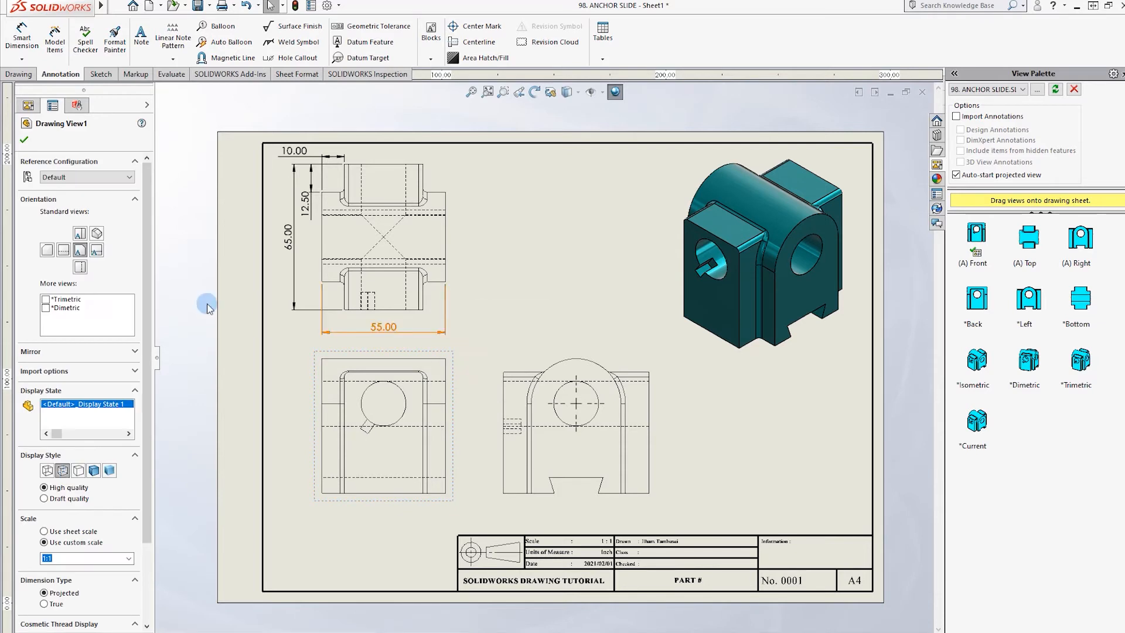
{"action": "left_click", "coordinate": [79, 475]}
{"action": "left_click", "coordinate": [527, 291]}
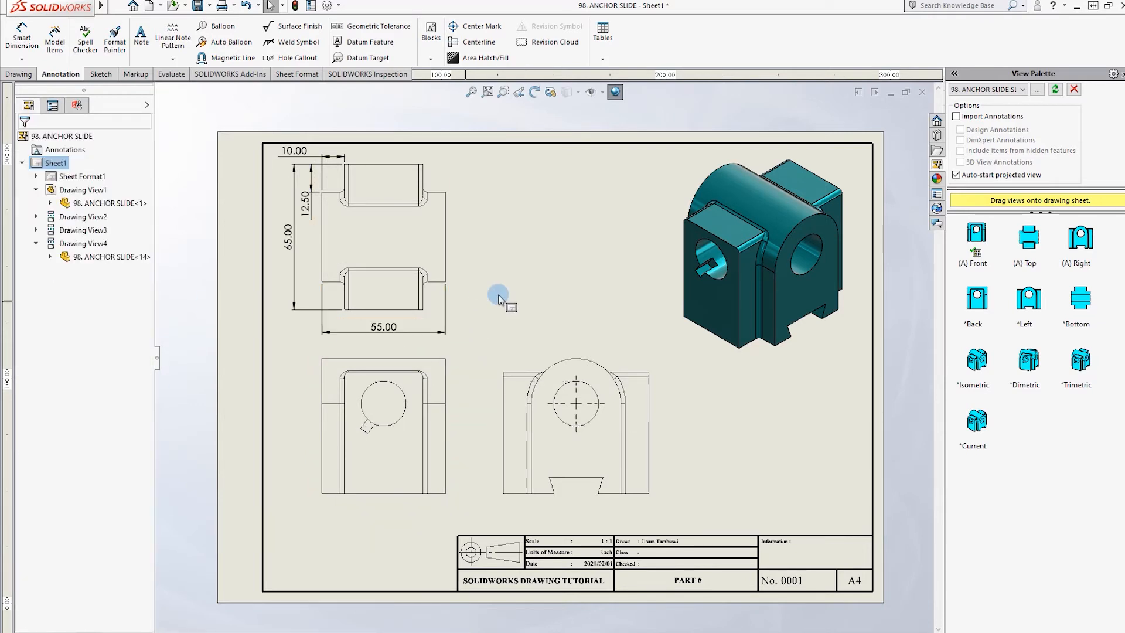
Dimension the fillet radius at the upper block's inner corner in the top view.
{"action": "left_click", "coordinate": [23, 34]}
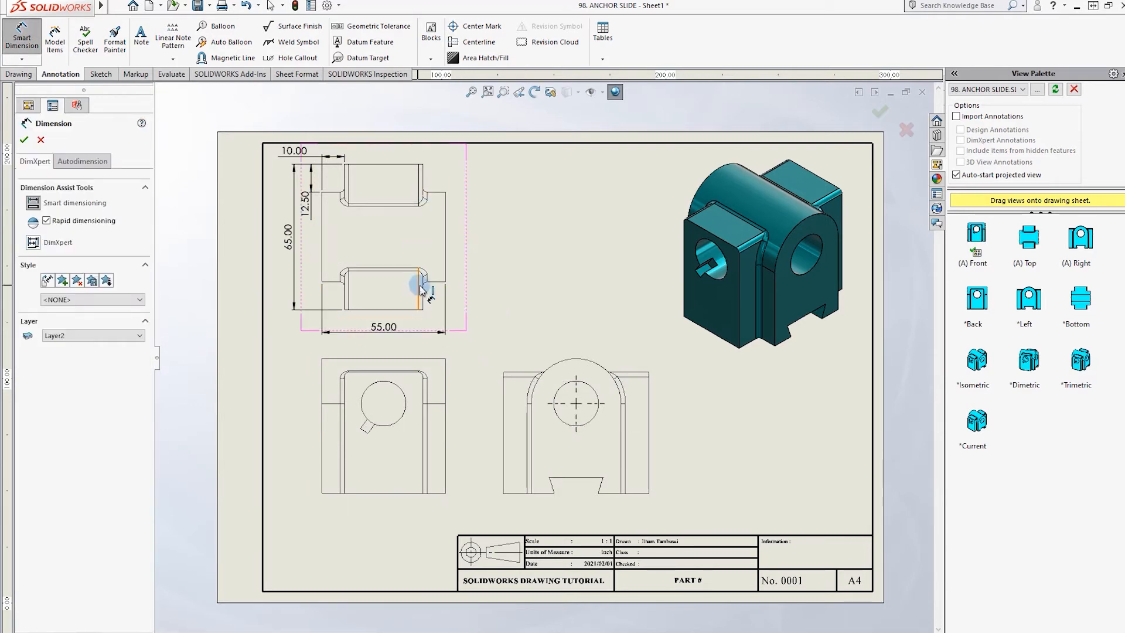
{"action": "scroll", "coordinate": [425, 194], "scroll_direction": "down", "scroll_amount": 3}
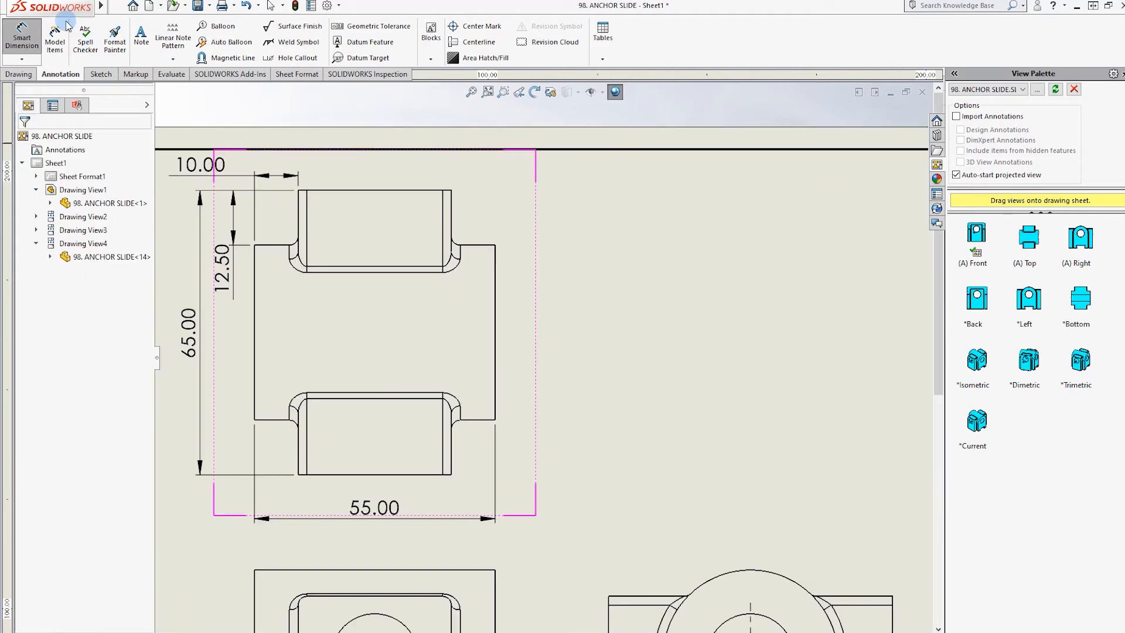
{"action": "left_click", "coordinate": [424, 193]}
{"action": "left_click", "coordinate": [491, 190]}
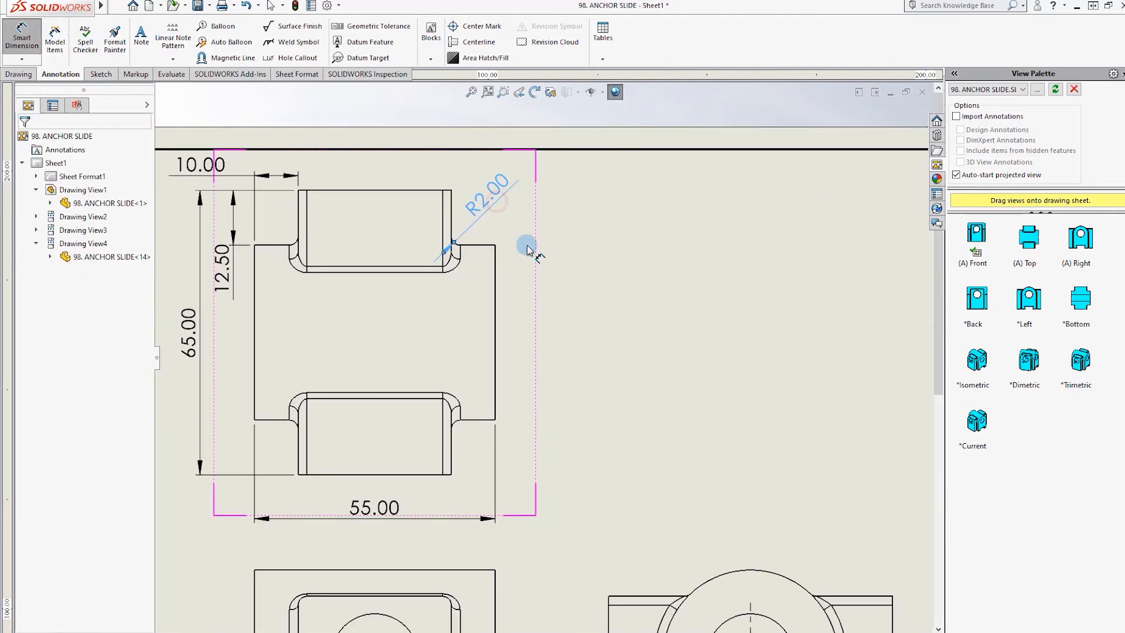
{"action": "scroll", "coordinate": [532, 322], "scroll_direction": "up", "scroll_amount": 3}
{"action": "scroll", "coordinate": [544, 371], "scroll_direction": "down", "scroll_amount": 2}
{"action": "scroll", "coordinate": [482, 457], "scroll_direction": "up", "scroll_amount": 3}
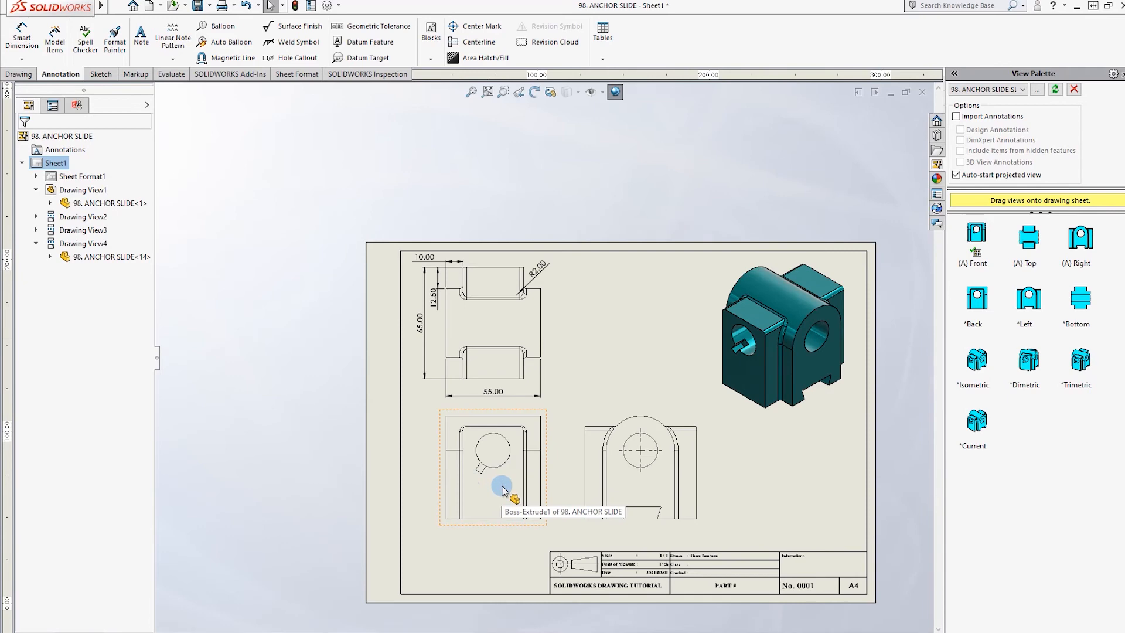
Dimension the radius of the circular hole in the front view, with the text outside the part's lower corner.
{"action": "scroll", "coordinate": [430, 399], "scroll_direction": "down", "scroll_amount": 2}
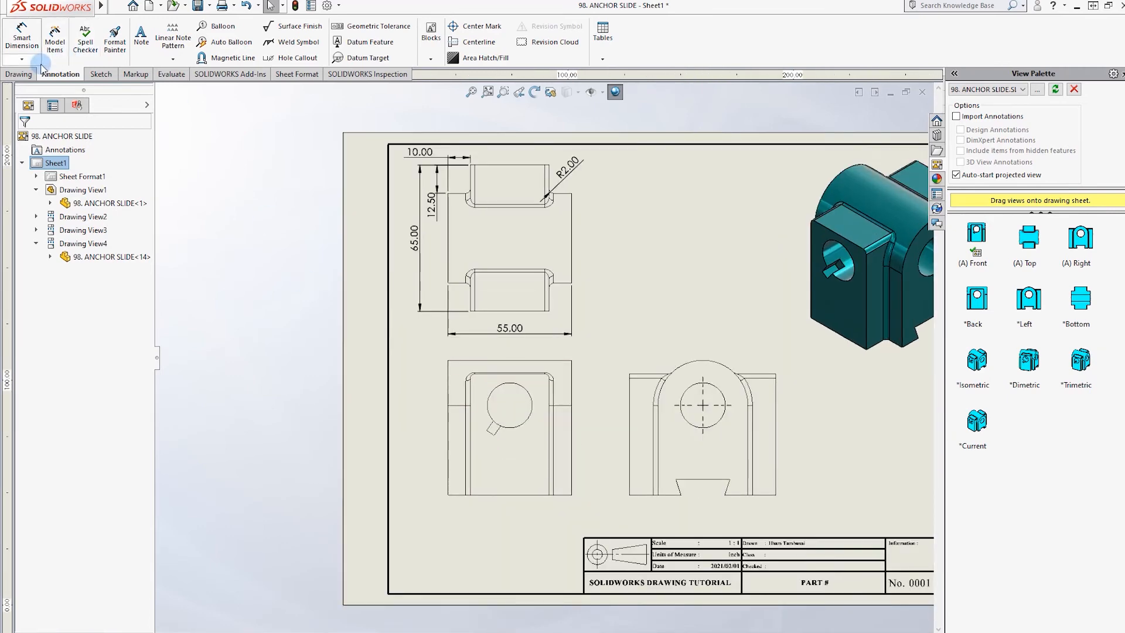
{"action": "left_click", "coordinate": [25, 38]}
{"action": "left_click", "coordinate": [489, 409]}
{"action": "left_click", "coordinate": [489, 409]}
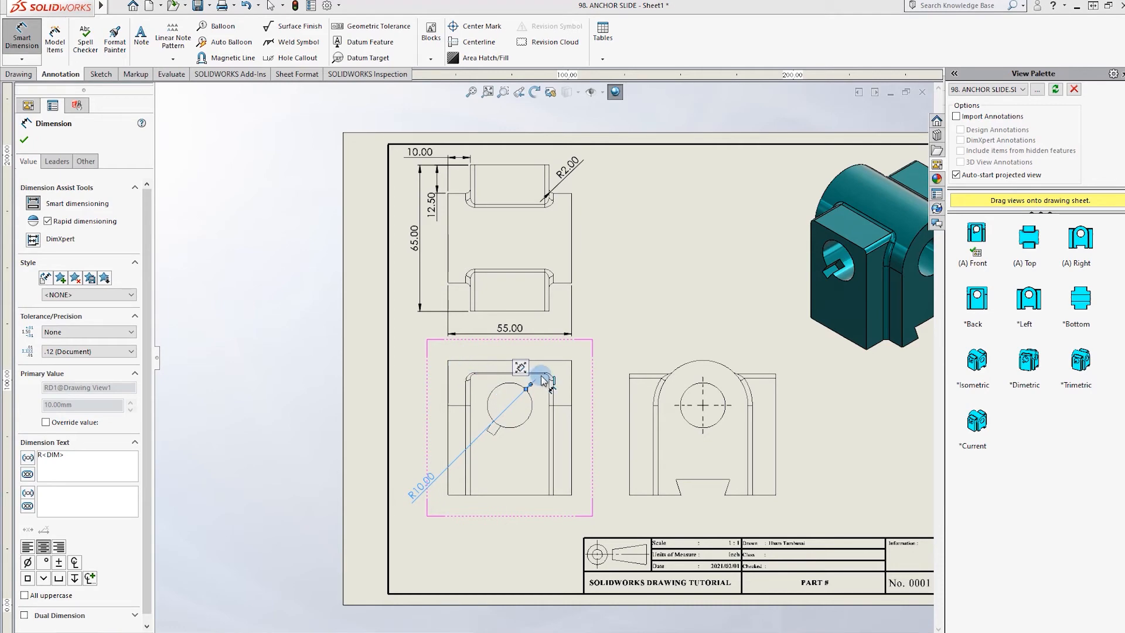
{"action": "key", "text": "Escape"}
{"action": "scroll", "coordinate": [549, 381], "scroll_direction": "down", "scroll_amount": 3}
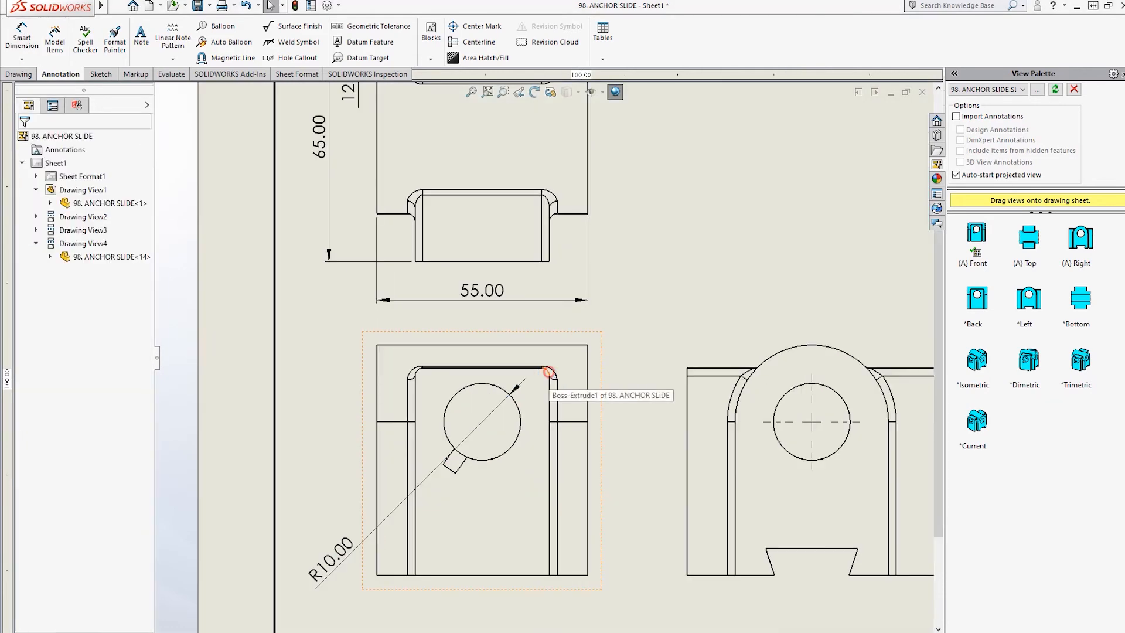
Dimension the fillet radius at the front block's upper corner in the front view.
{"action": "left_click", "coordinate": [549, 375]}
{"action": "left_click", "coordinate": [23, 39]}
{"action": "left_click", "coordinate": [602, 326]}
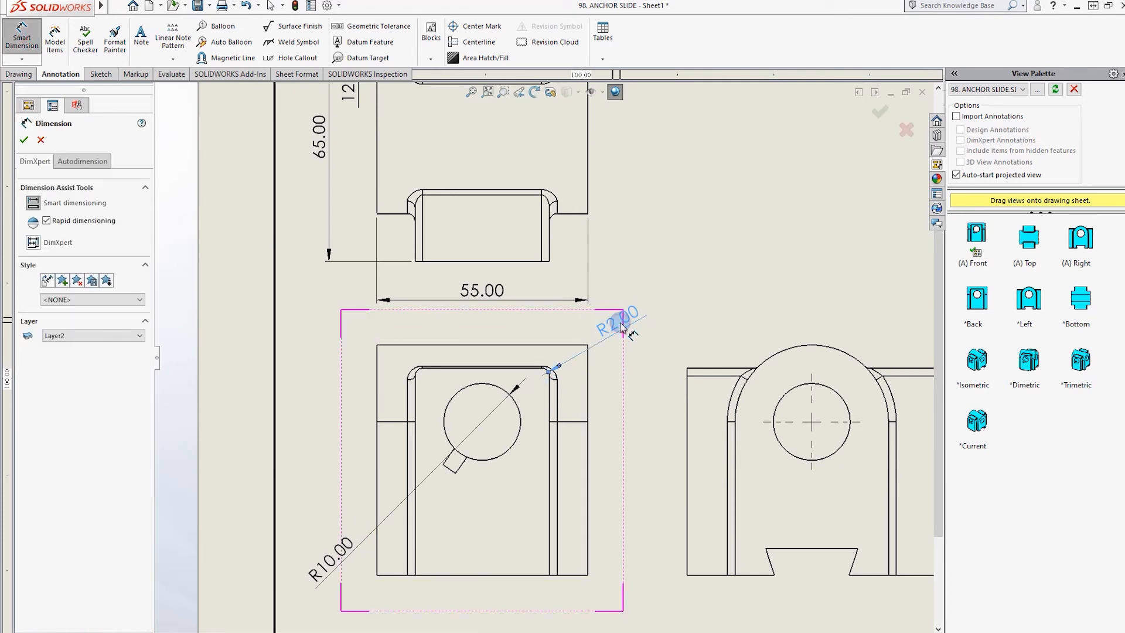
{"action": "left_click", "coordinate": [511, 481]}
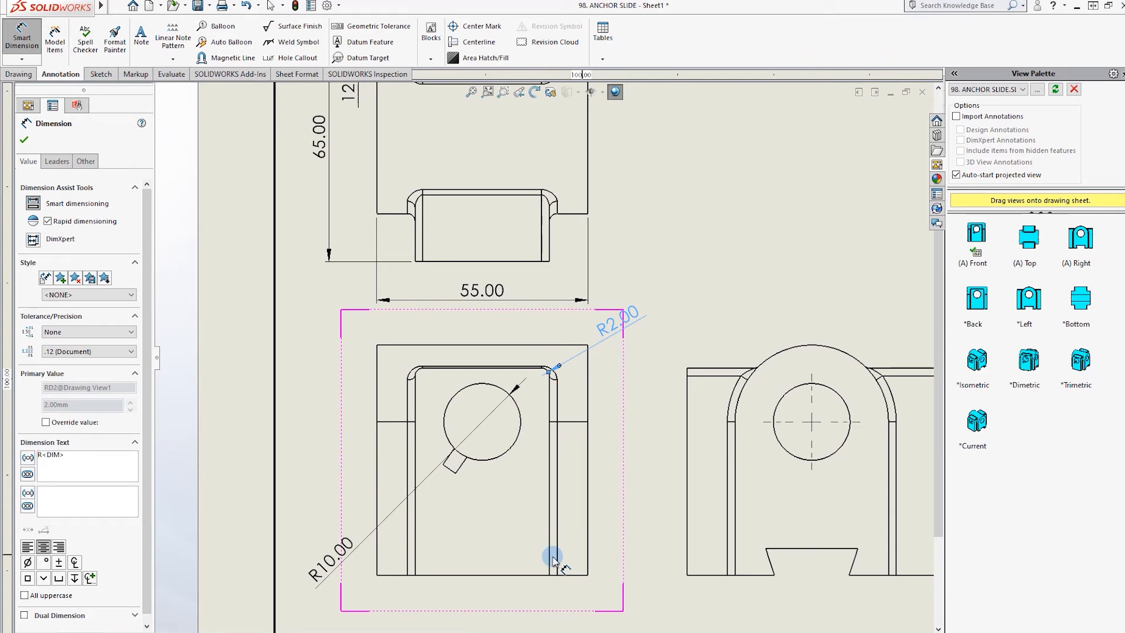
Dimension the front block's width and the part's overall width below the front view.
{"action": "scroll", "coordinate": [439, 539], "scroll_direction": "down", "scroll_amount": 2}
{"action": "scroll", "coordinate": [515, 520], "scroll_direction": "up", "scroll_amount": 3}
{"action": "left_click", "coordinate": [583, 444]}
{"action": "left_click", "coordinate": [444, 454]}
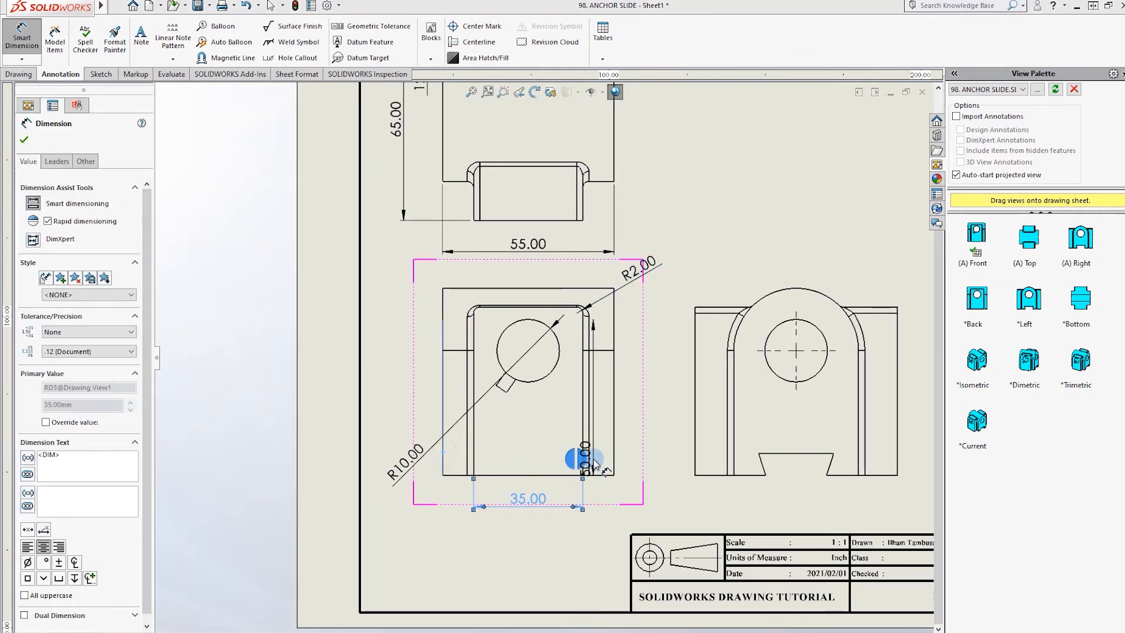
{"action": "left_click", "coordinate": [614, 448]}
{"action": "left_click", "coordinate": [615, 450]}
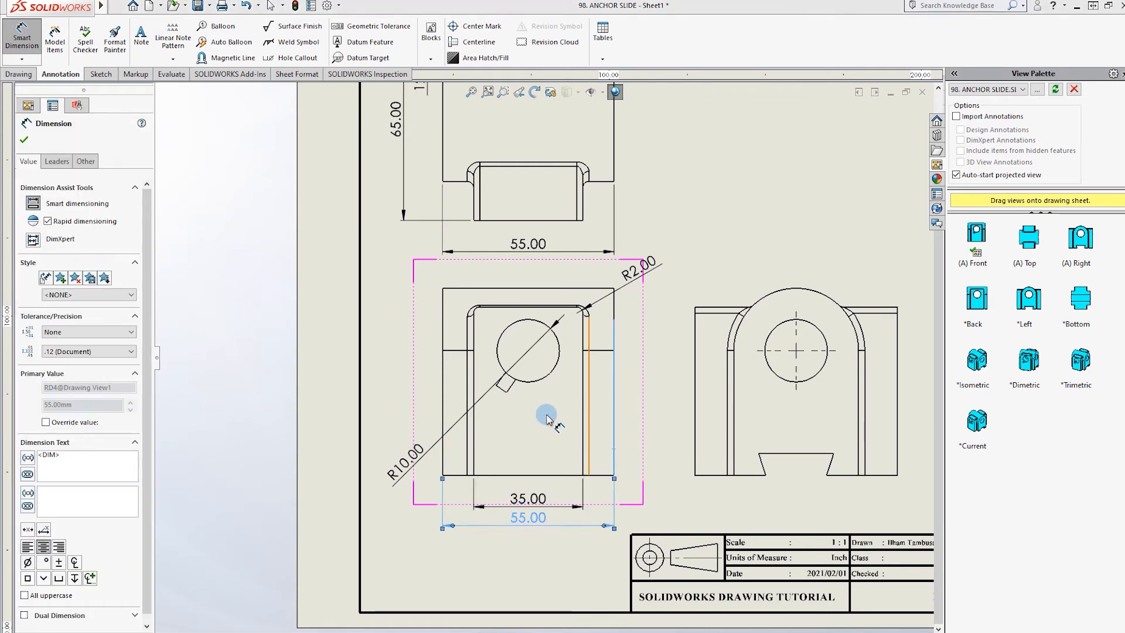
Dimension the height of the hole's center above the base in the front view.
{"action": "left_click", "coordinate": [563, 351]}
{"action": "left_click", "coordinate": [561, 475]}
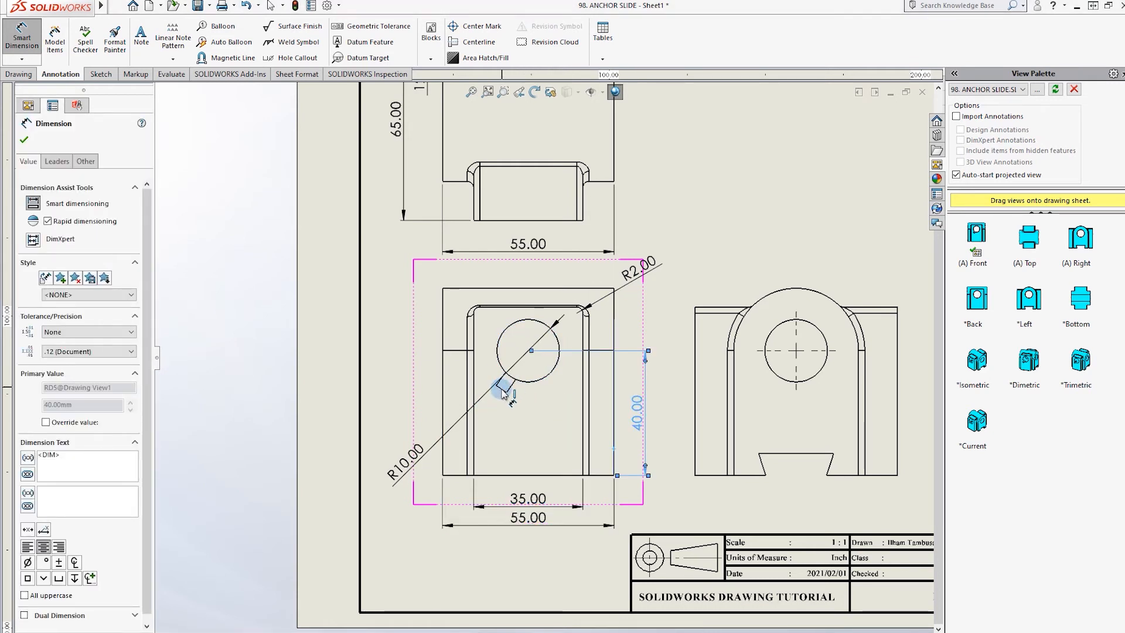
{"action": "scroll", "coordinate": [507, 378], "scroll_direction": "down", "scroll_amount": 5}
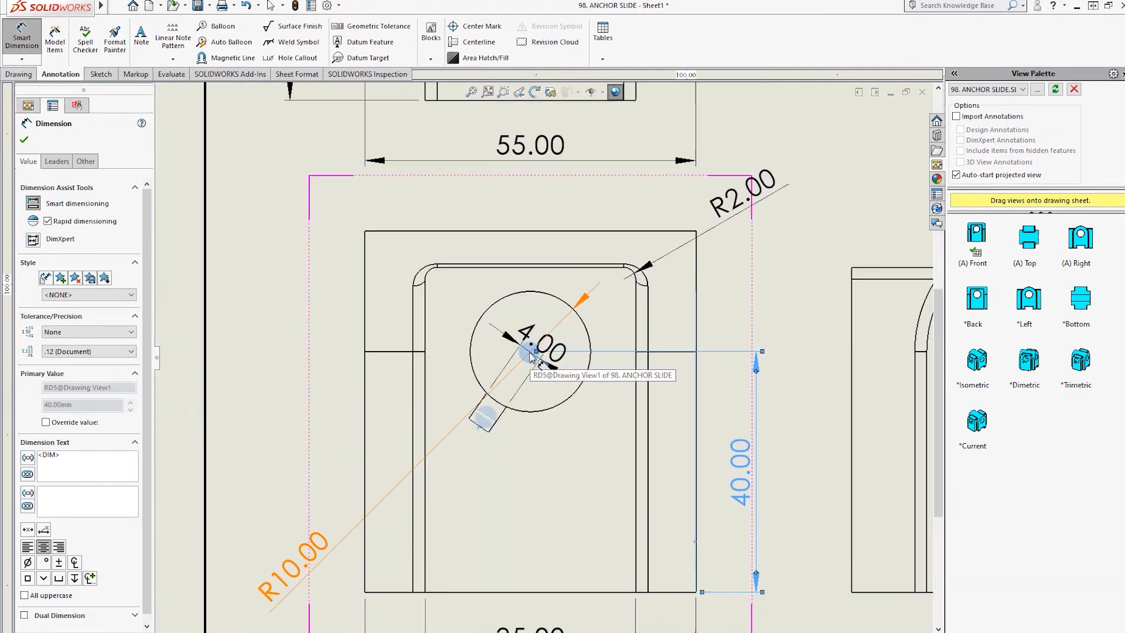
{"action": "key", "text": "Escape"}
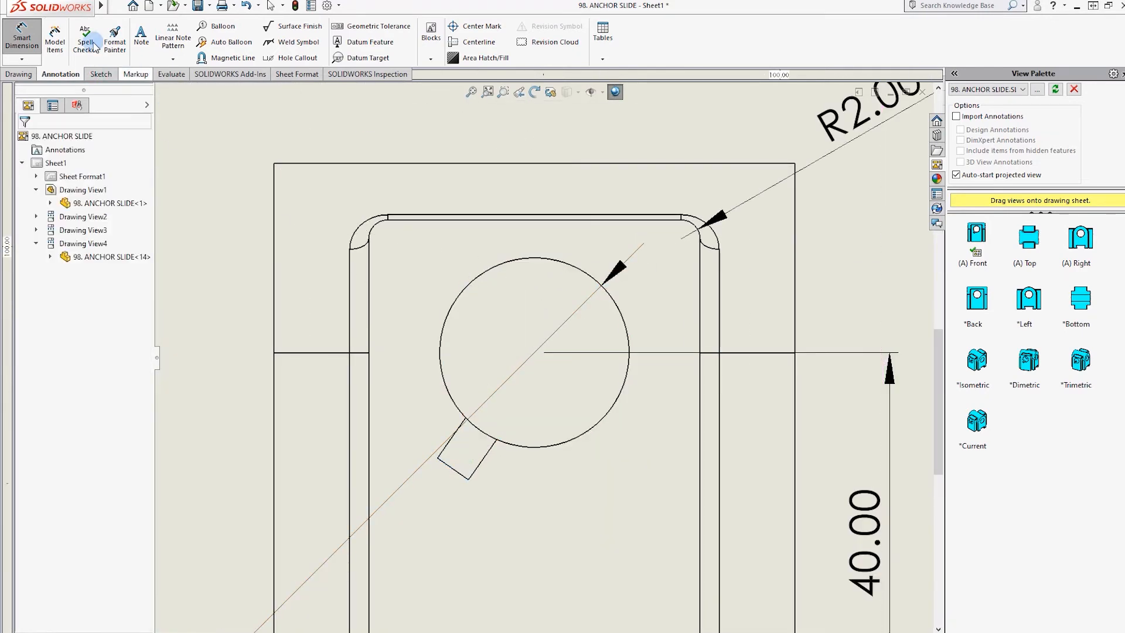
Draw a vertical centerline through the hole's center in the front view, from the block's top edge to below the hole.
{"action": "left_click", "coordinate": [102, 76]}
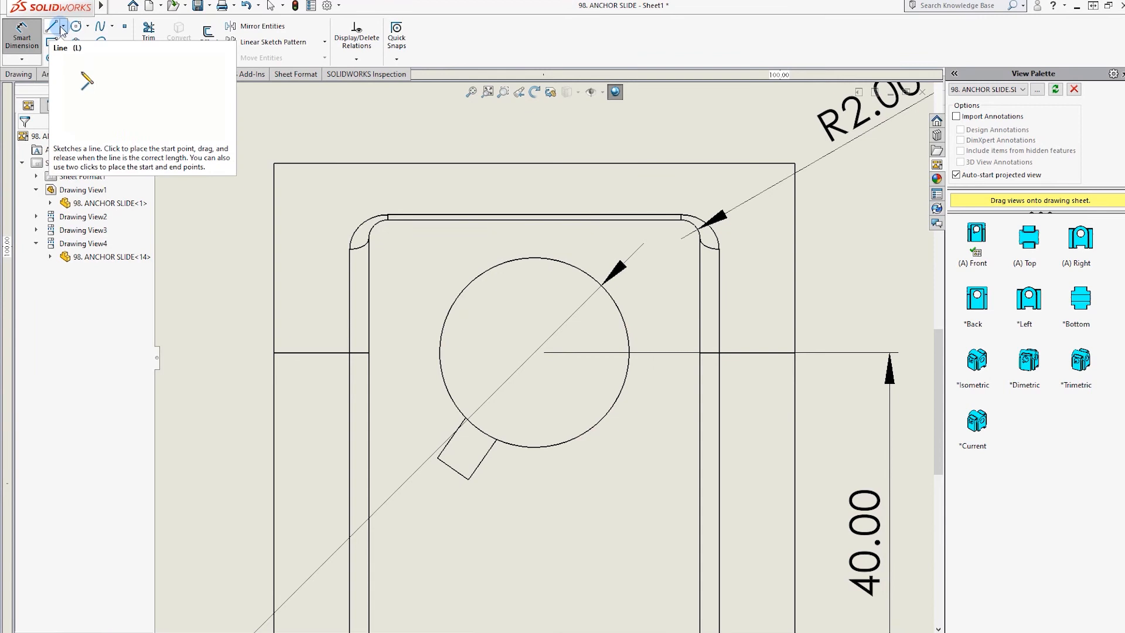
{"action": "left_click", "coordinate": [62, 26]}
{"action": "left_click", "coordinate": [81, 56]}
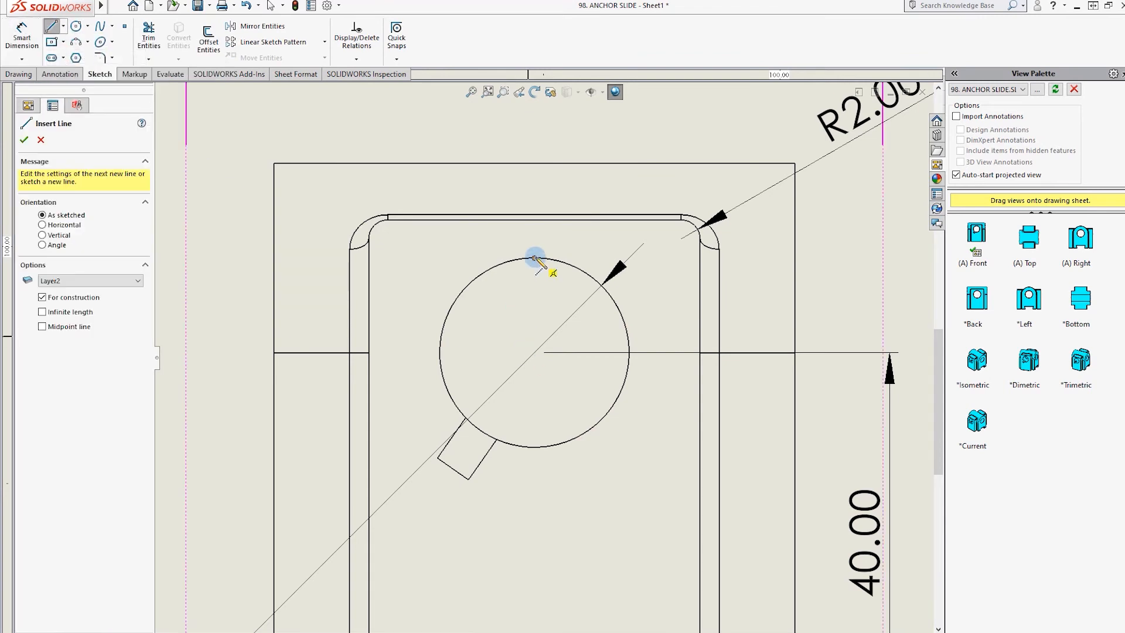
{"action": "left_click", "coordinate": [535, 222]}
{"action": "left_click", "coordinate": [533, 592]}
{"action": "key", "text": "Escape"}
Draw a horizontal centerline through the hole's center in the front view and extend its end past the circle.
{"action": "left_click", "coordinate": [63, 25]}
{"action": "left_click", "coordinate": [72, 42]}
{"action": "left_click", "coordinate": [63, 26]}
{"action": "left_click", "coordinate": [80, 57]}
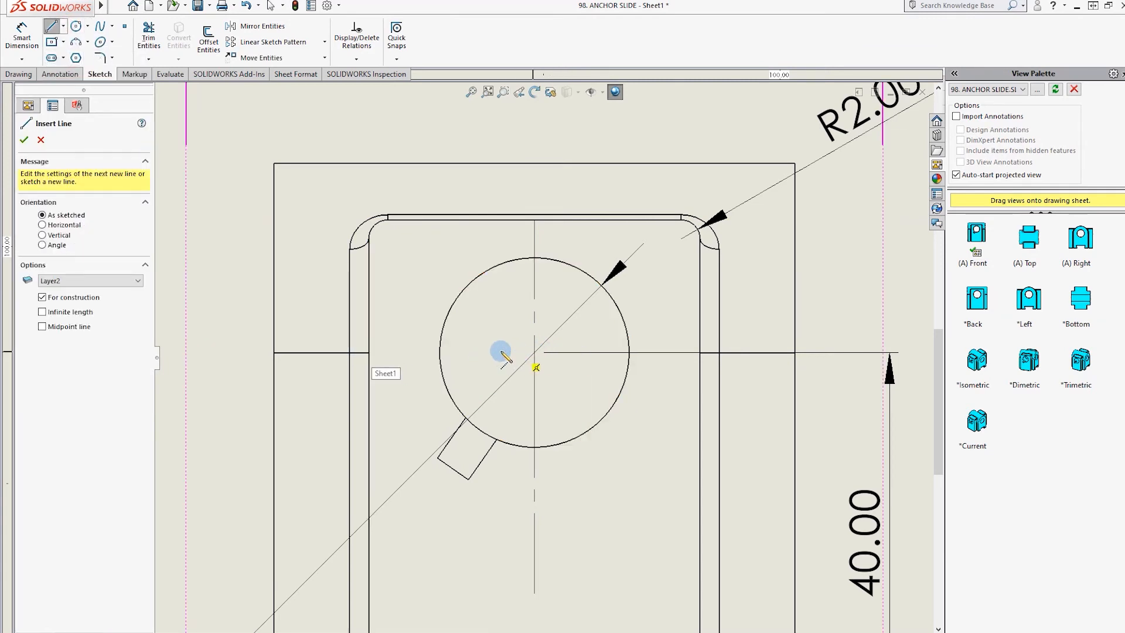
{"action": "left_click", "coordinate": [440, 352]}
{"action": "left_click", "coordinate": [694, 352]}
{"action": "key", "text": "Escape"}
{"action": "left_click", "coordinate": [439, 353]}
{"action": "left_click_drag", "start_coordinate": [440, 353], "coordinate": [381, 353]}
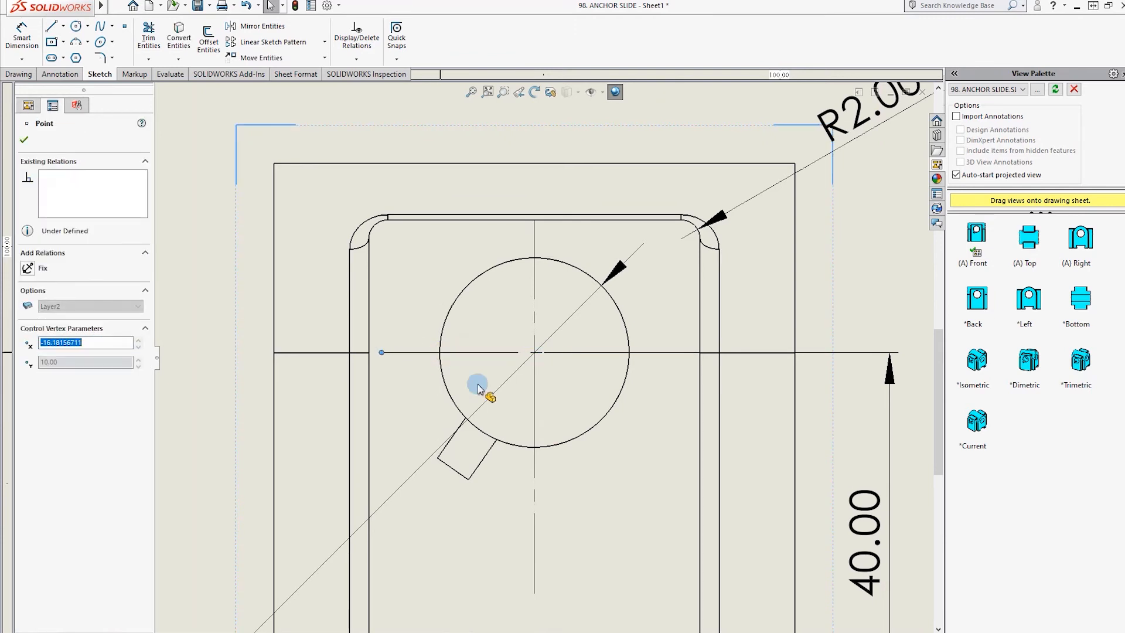
{"action": "key", "text": "Escape"}
{"action": "left_click", "coordinate": [648, 493]}
Draw a centerline from the hole's center to the angled keyway's outer edge and try to extend it.
{"action": "scroll", "coordinate": [524, 397], "scroll_direction": "up", "scroll_amount": 3}
{"action": "left_click", "coordinate": [62, 26]}
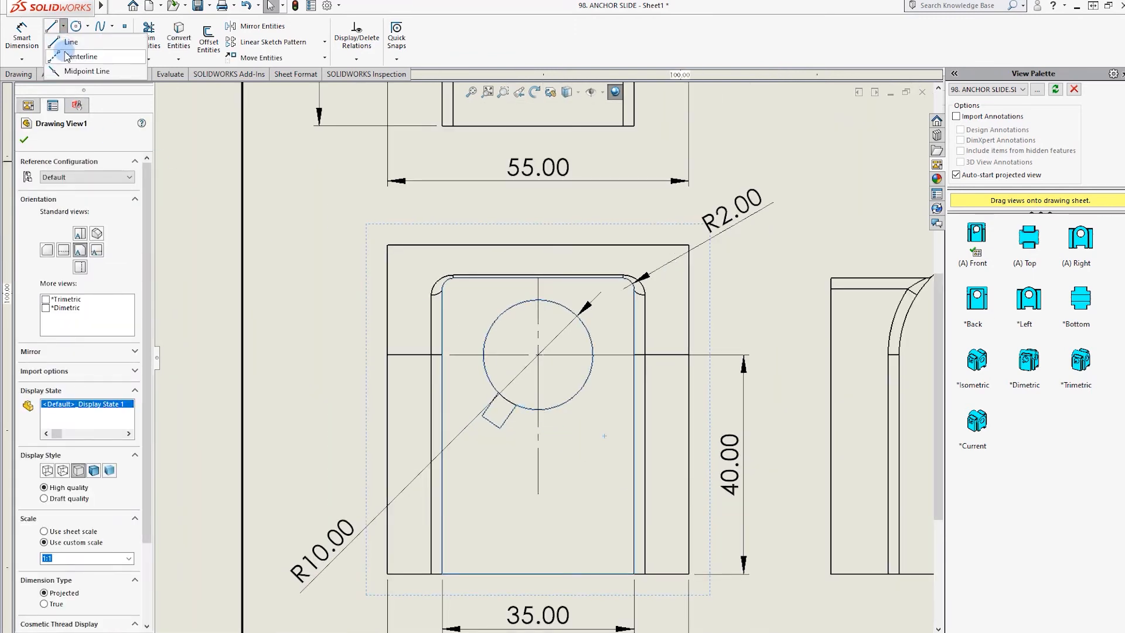
{"action": "left_click", "coordinate": [67, 57]}
{"action": "left_click", "coordinate": [537, 354]}
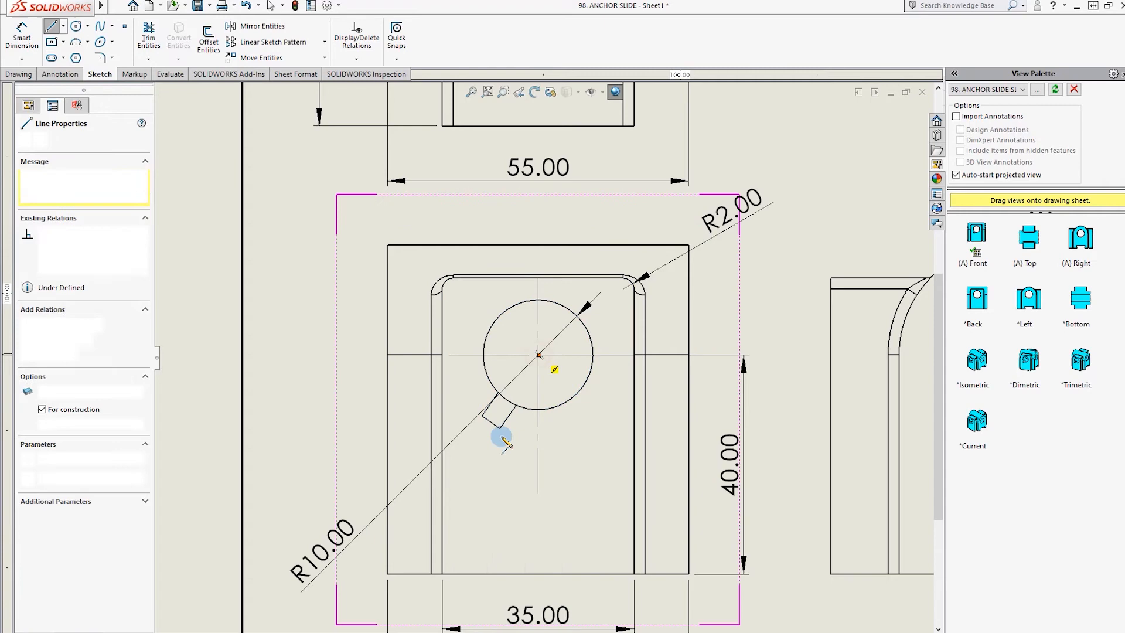
{"action": "left_click", "coordinate": [490, 422]}
{"action": "key", "text": "Escape"}
{"action": "left_click", "coordinate": [498, 409]}
{"action": "left_click_drag", "start_coordinate": [491, 422], "coordinate": [474, 444]}
{"action": "left_click", "coordinate": [494, 421]}
{"action": "left_click", "coordinate": [497, 413]}
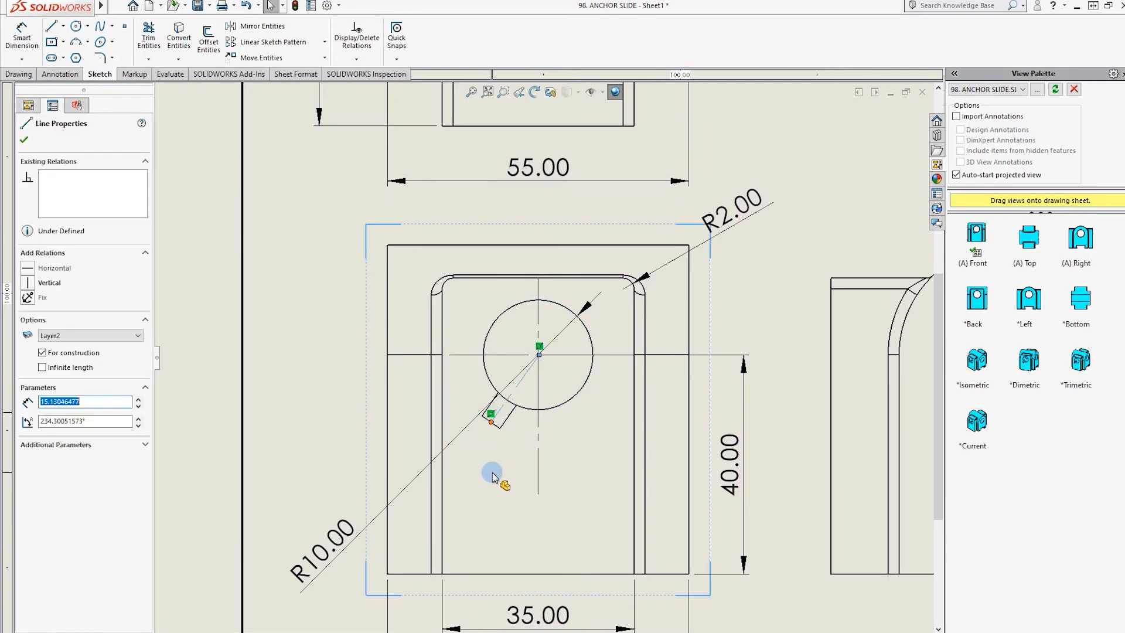
{"action": "key", "text": "Escape"}
Try to dimension the angle between the keyway centerline and the vertical centerline.
{"action": "scroll", "coordinate": [523, 422], "scroll_direction": "down", "scroll_amount": 2}
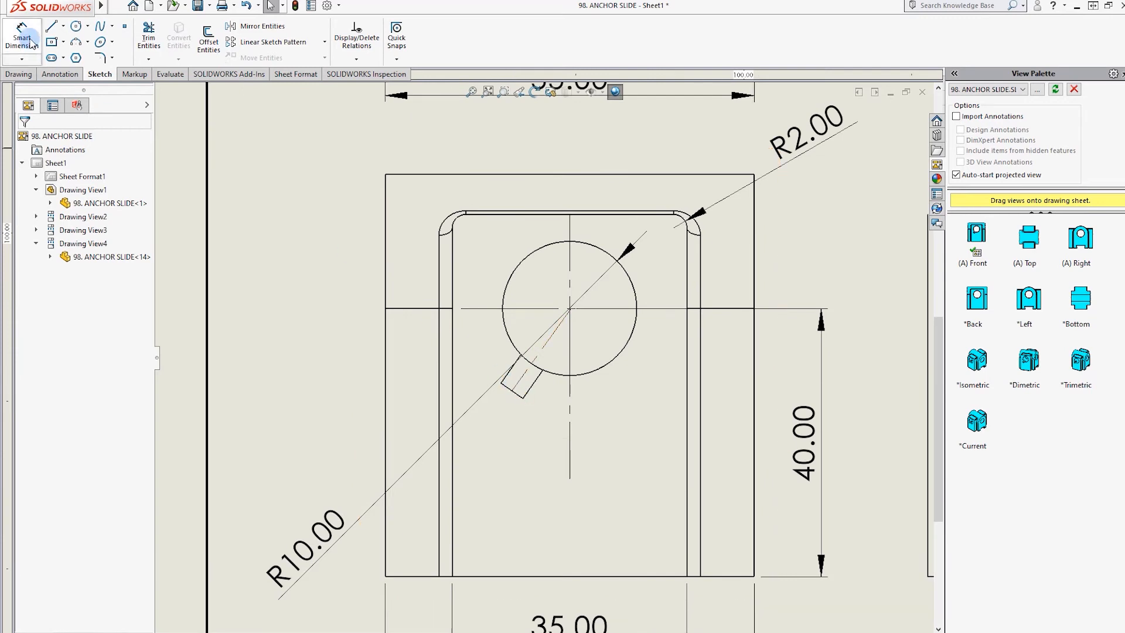
{"action": "left_click", "coordinate": [26, 38]}
{"action": "left_click", "coordinate": [570, 341]}
{"action": "left_click", "coordinate": [549, 342]}
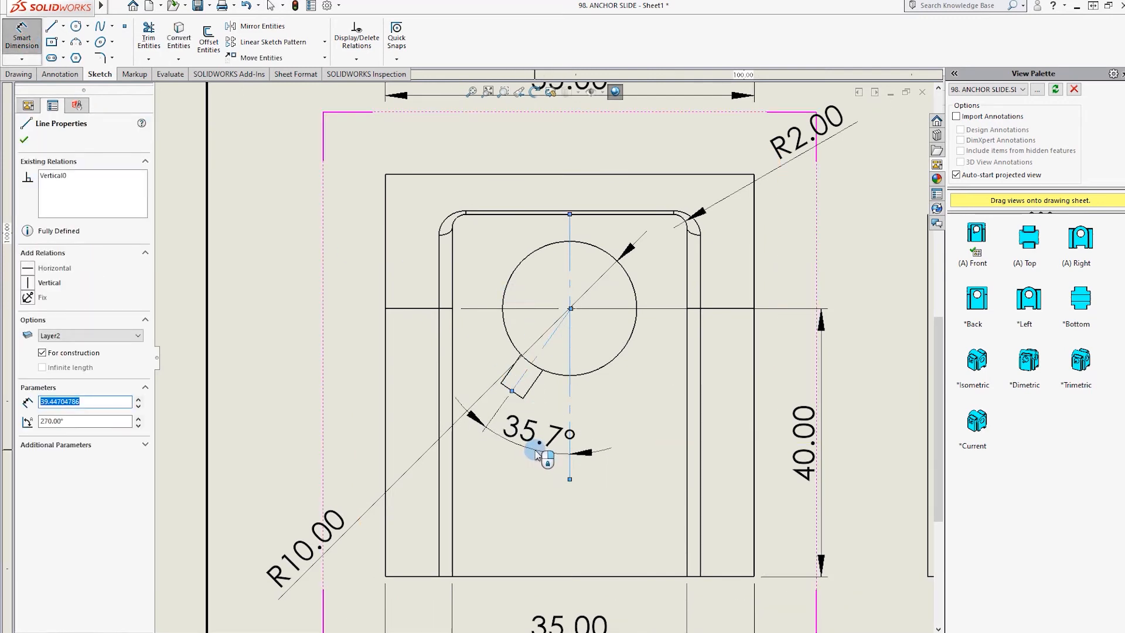
{"action": "scroll", "coordinate": [537, 456], "scroll_direction": "down", "scroll_amount": 4}
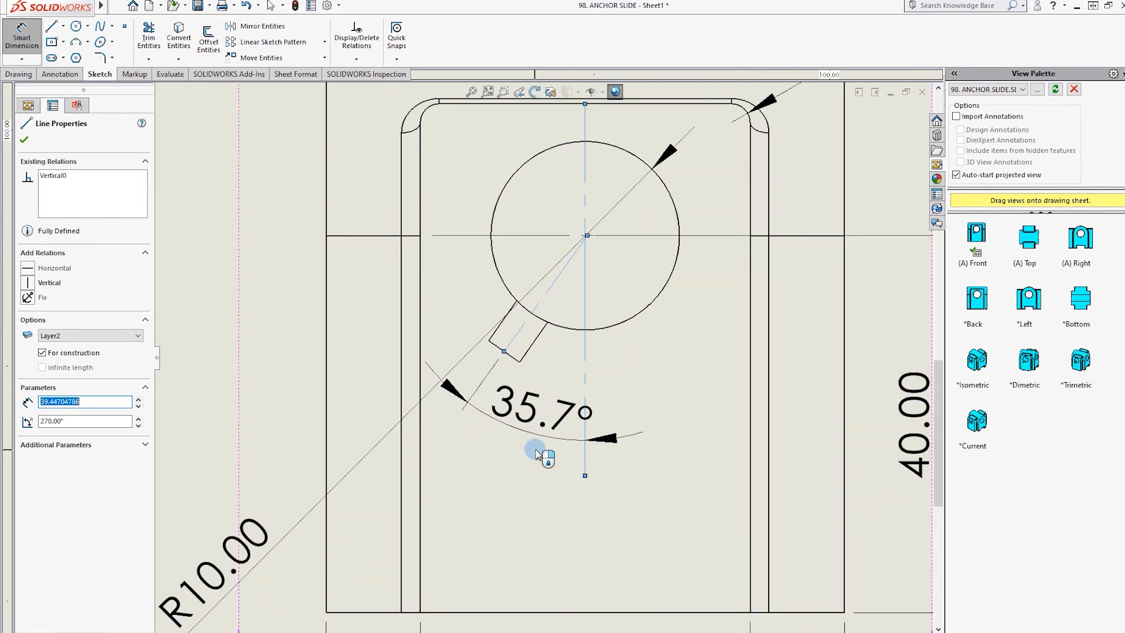
{"action": "key", "text": "Escape"}
Delete the keyway centerline and redraw it from the hole's center to the midpoint of the keyway's outer edge.
{"action": "left_click", "coordinate": [569, 223]}
{"action": "key", "text": "Delete"}
{"action": "left_click", "coordinate": [53, 27]}
{"action": "left_click", "coordinate": [63, 27]}
{"action": "left_click", "coordinate": [75, 57]}
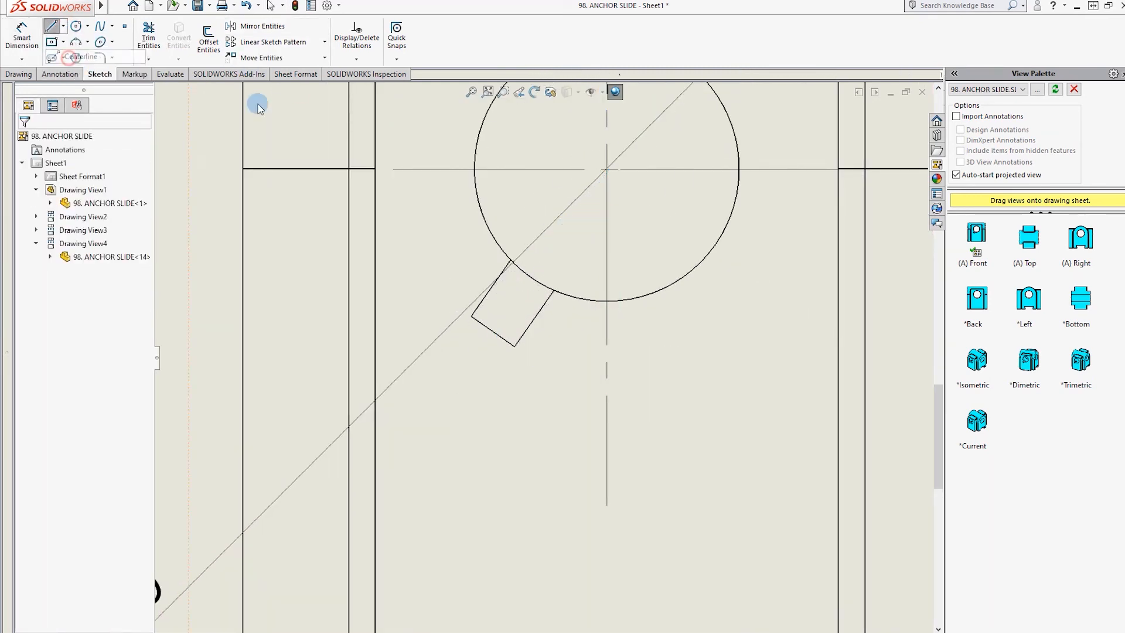
{"action": "scroll", "coordinate": [608, 170], "scroll_direction": "down", "scroll_amount": 3}
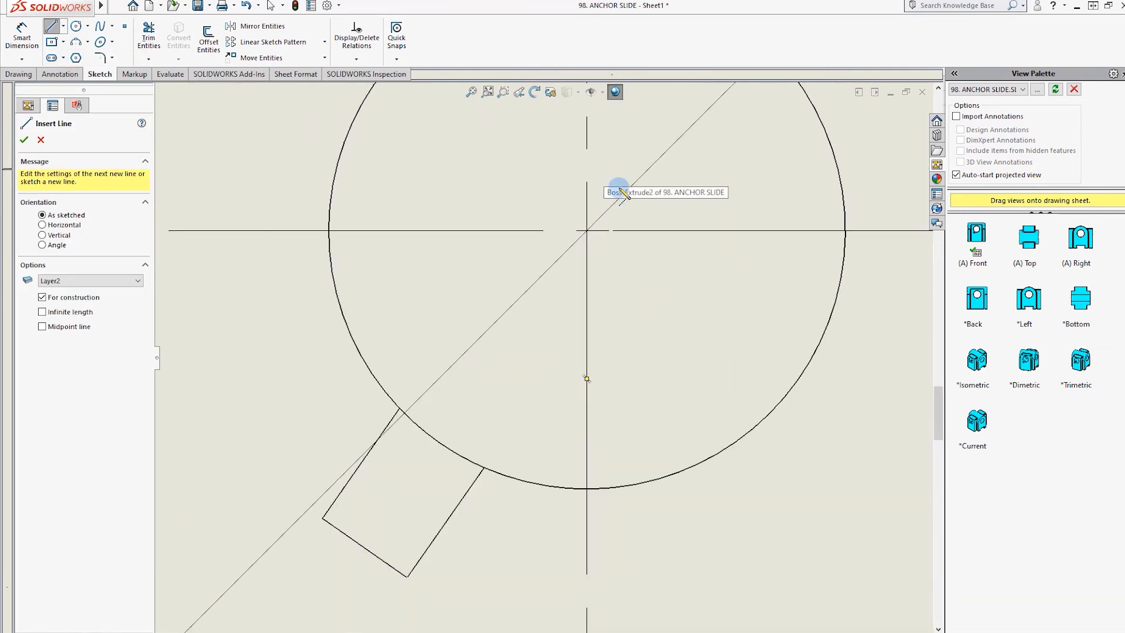
{"action": "left_click", "coordinate": [588, 231]}
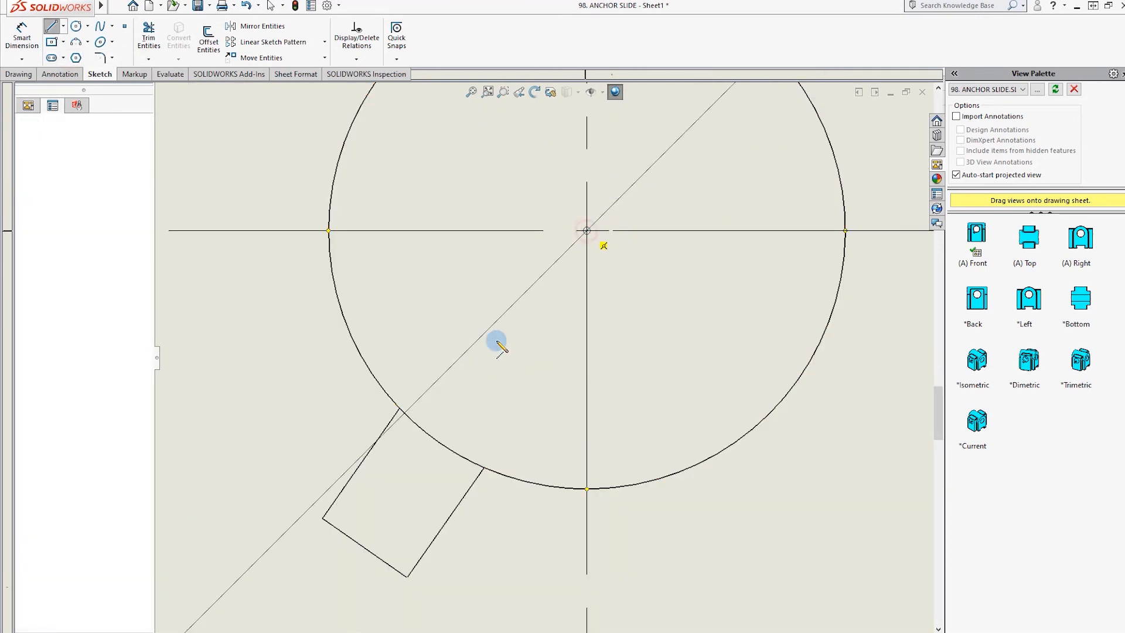
{"action": "left_click", "coordinate": [364, 546]}
{"action": "key", "text": "Escape"}
{"action": "scroll", "coordinate": [485, 461], "scroll_direction": "up", "scroll_amount": 5}
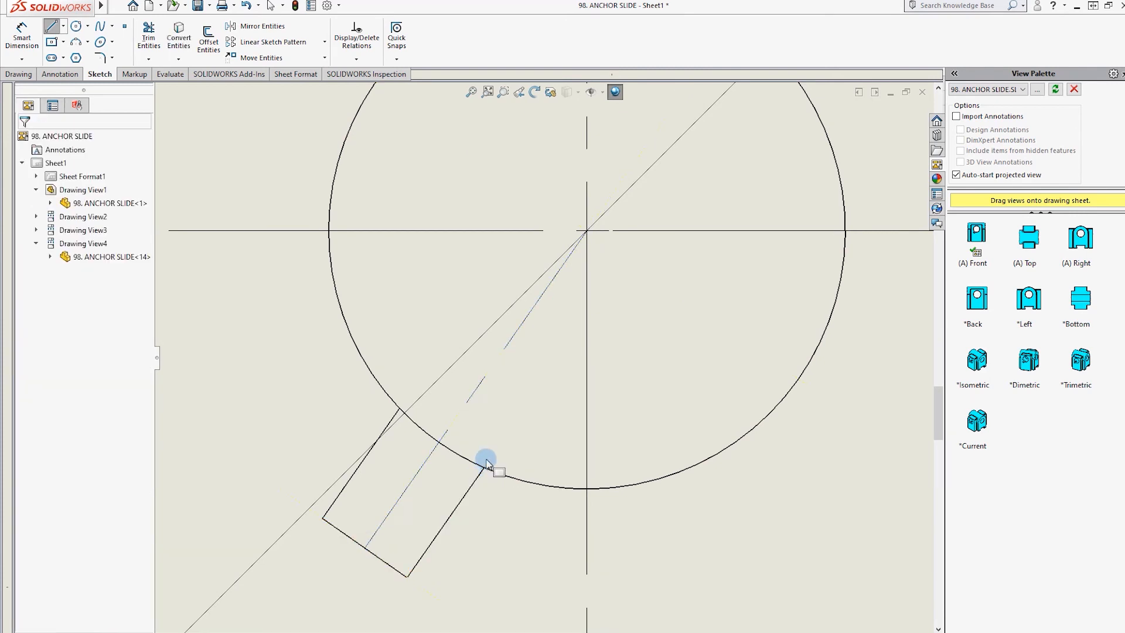
{"action": "left_click", "coordinate": [47, 75]}
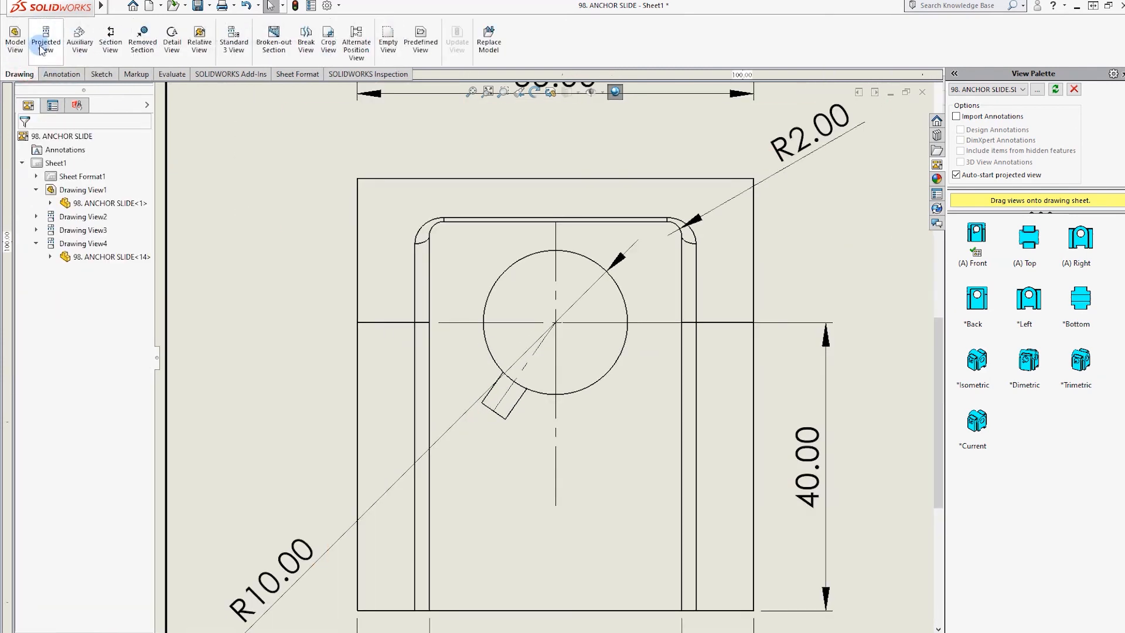
{"action": "left_click", "coordinate": [21, 37]}
{"action": "left_click", "coordinate": [527, 360]}
{"action": "left_click", "coordinate": [556, 367]}
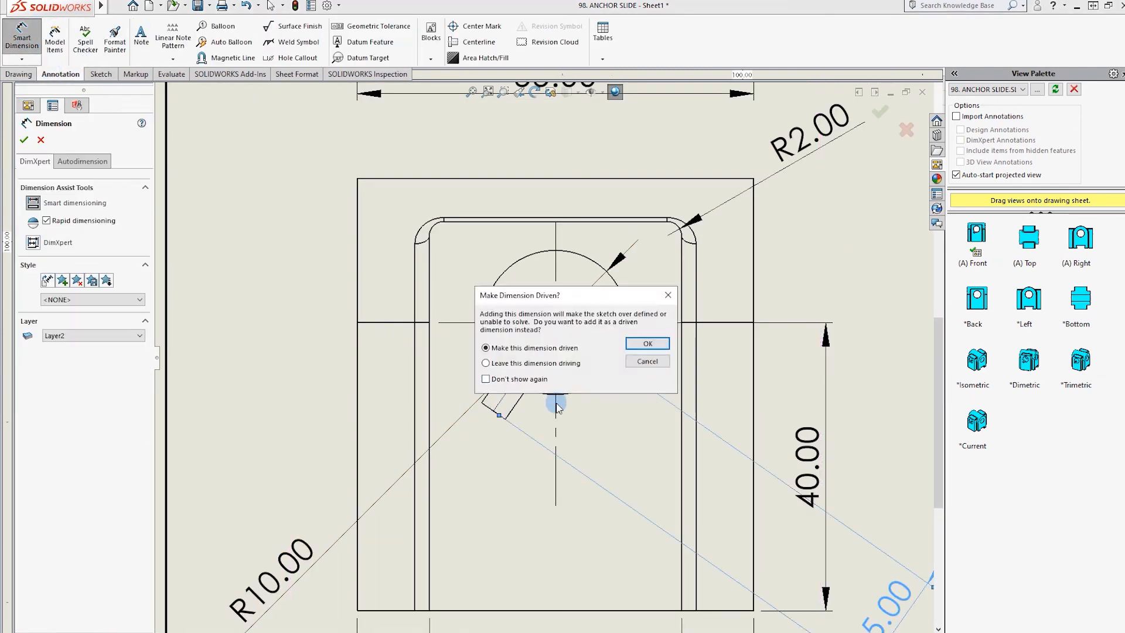
{"action": "key", "text": "Escape"}
{"action": "left_click", "coordinate": [536, 349]}
{"action": "left_click", "coordinate": [556, 368]}
{"action": "left_click", "coordinate": [512, 491]}
{"action": "key", "text": "Escape"}
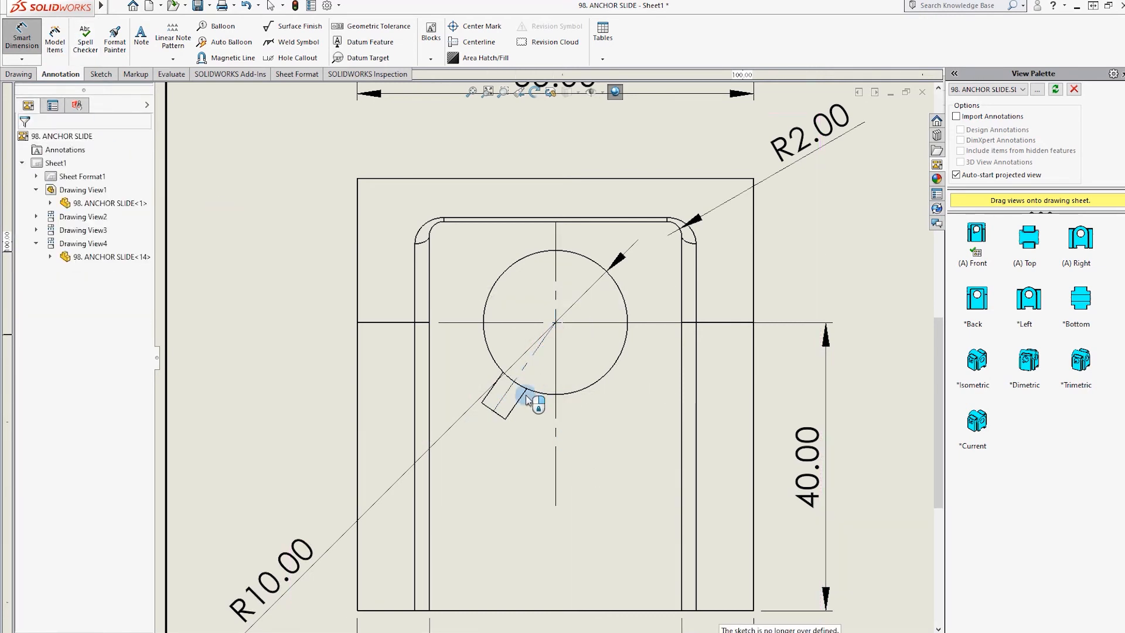
Dimension the angle between the keyway centerline and the vertical centerline in the front view as a driven dimension.
{"action": "left_click", "coordinate": [508, 389]}
{"action": "left_click", "coordinate": [555, 466]}
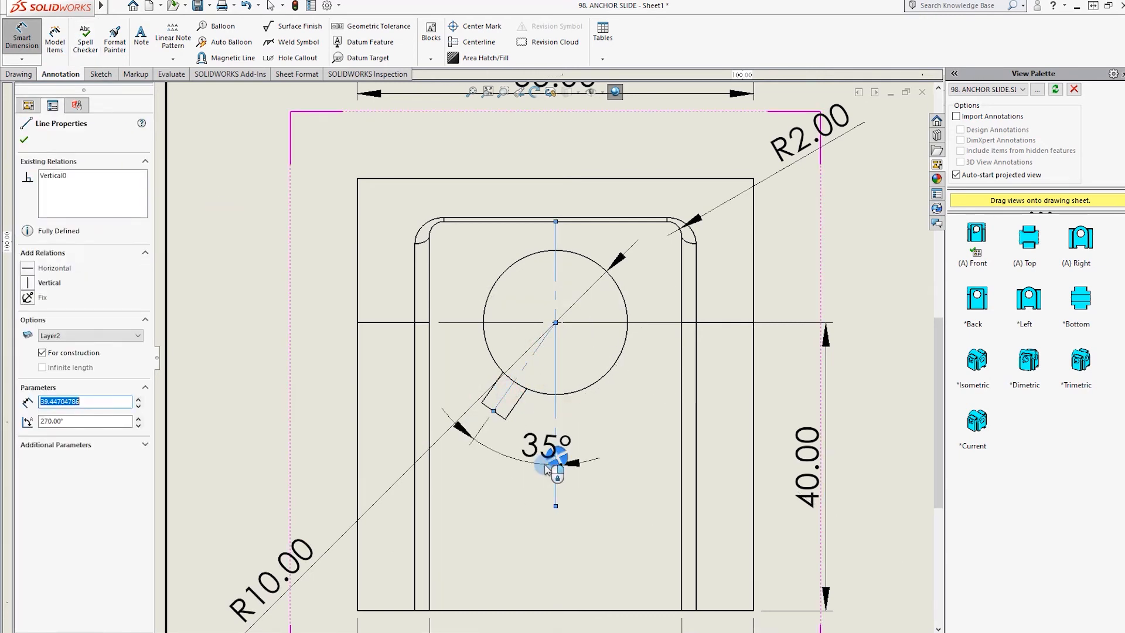
{"action": "left_click", "coordinate": [484, 542]}
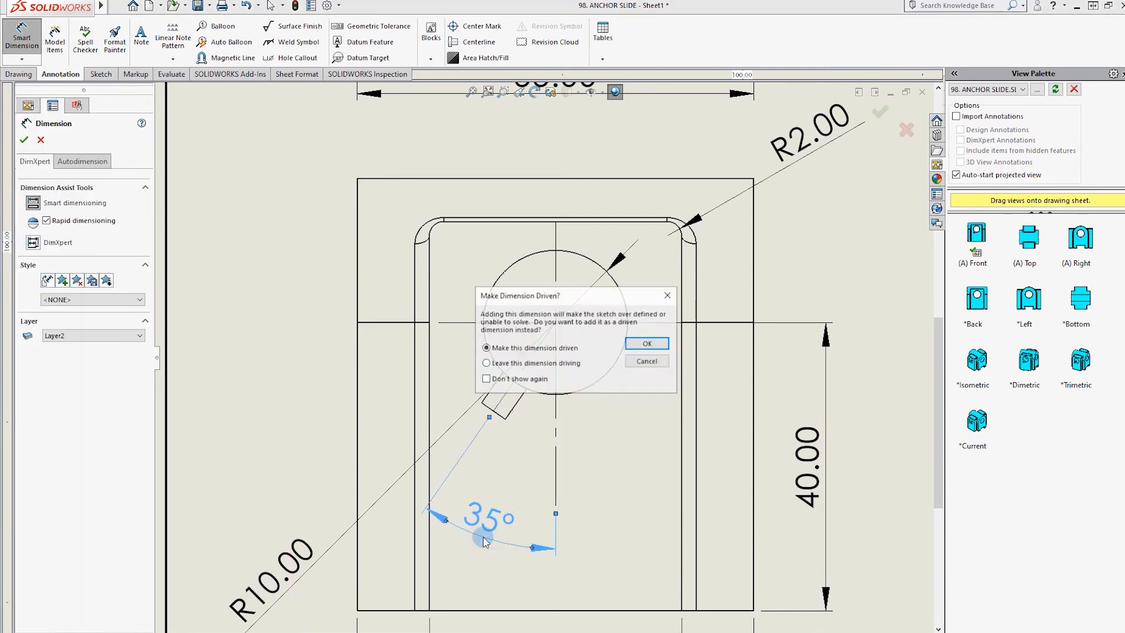
{"action": "left_click", "coordinate": [649, 344]}
Dimension the angled keyway's width in the front view, placing the text just above the angle dimension.
{"action": "left_click", "coordinate": [492, 398]}
{"action": "left_click", "coordinate": [514, 407]}
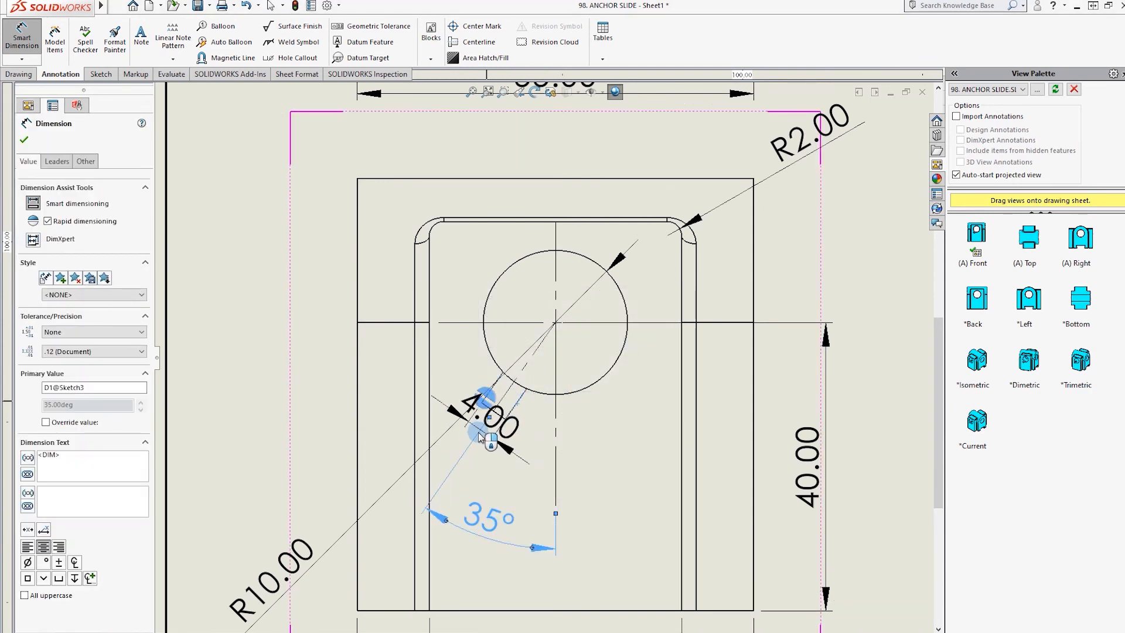
{"action": "left_click", "coordinate": [508, 493]}
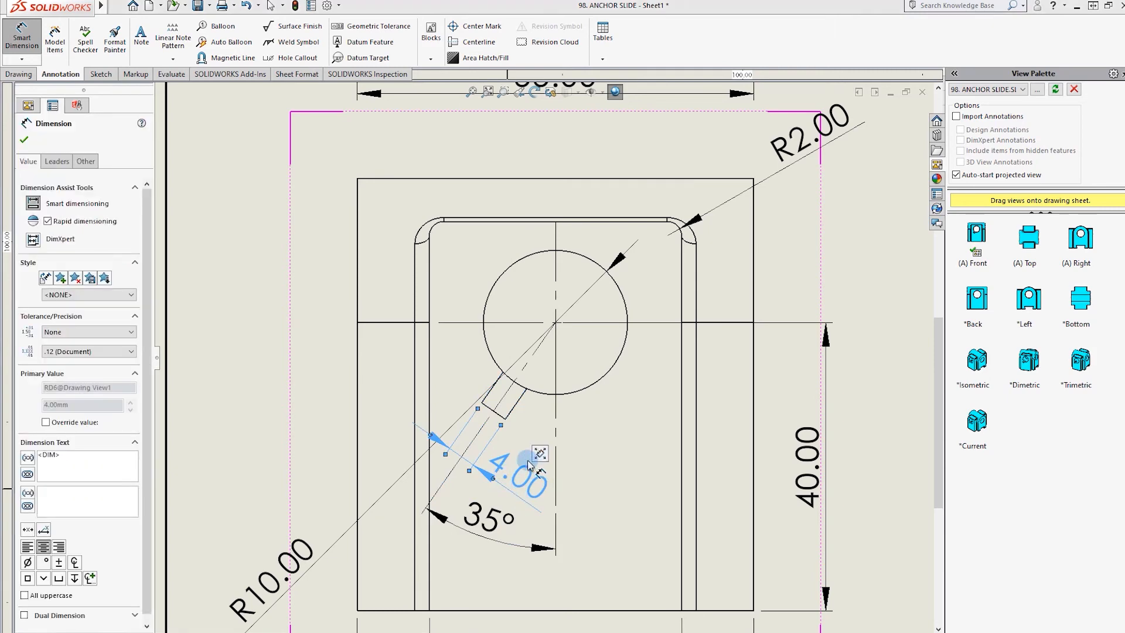
Dimension the distance from the hole's center to the keyway's outer edge, placing it outside the front view's upper-left corner.
{"action": "left_click", "coordinate": [489, 402]}
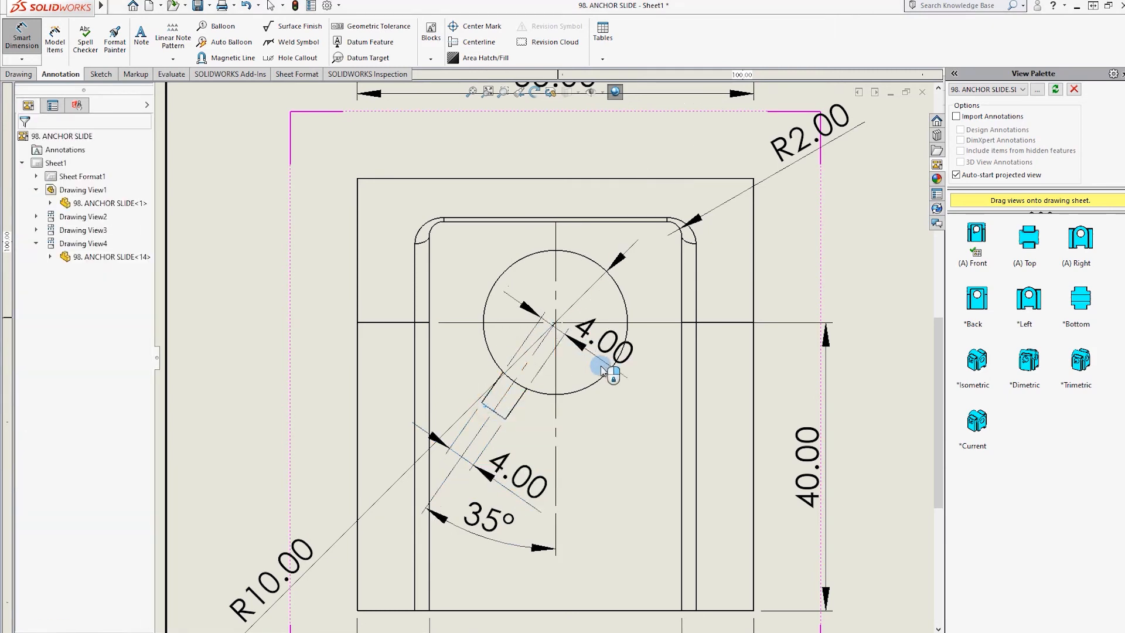
{"action": "scroll", "coordinate": [563, 321], "scroll_direction": "down", "scroll_amount": 2}
{"action": "left_click", "coordinate": [551, 323]}
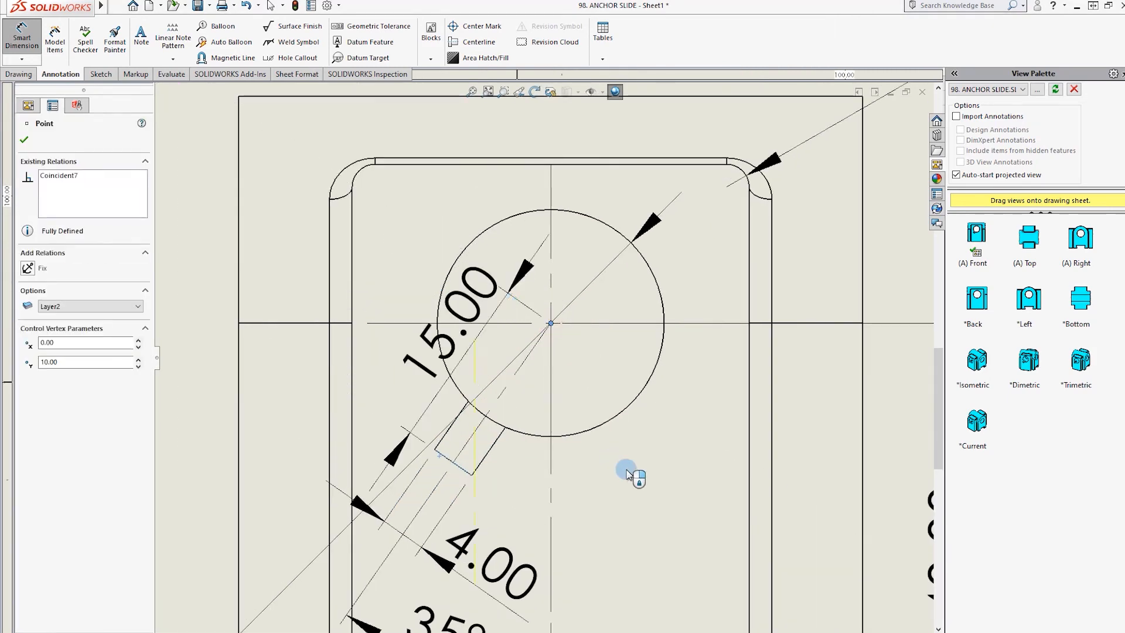
{"action": "scroll", "coordinate": [545, 375], "scroll_direction": "up", "scroll_amount": 3}
{"action": "left_click", "coordinate": [282, 214]}
{"action": "left_click", "coordinate": [645, 341]}
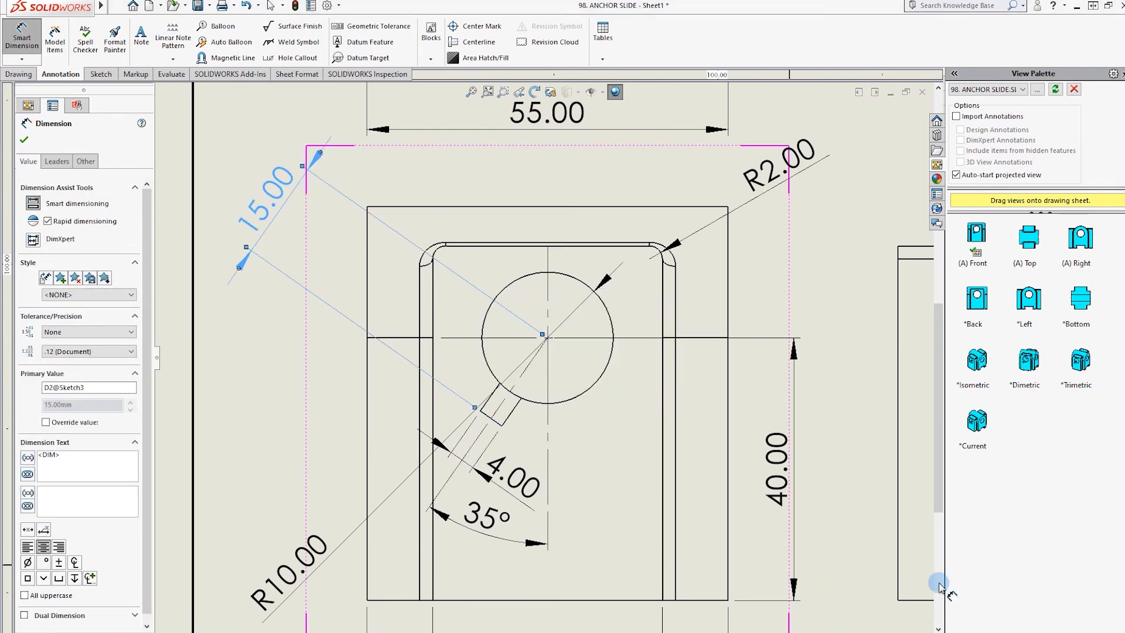
Dimension the height of the hole's center above the base edge in the right view, placed beside the view.
{"action": "scroll", "coordinate": [598, 444], "scroll_direction": "up", "scroll_amount": 6}
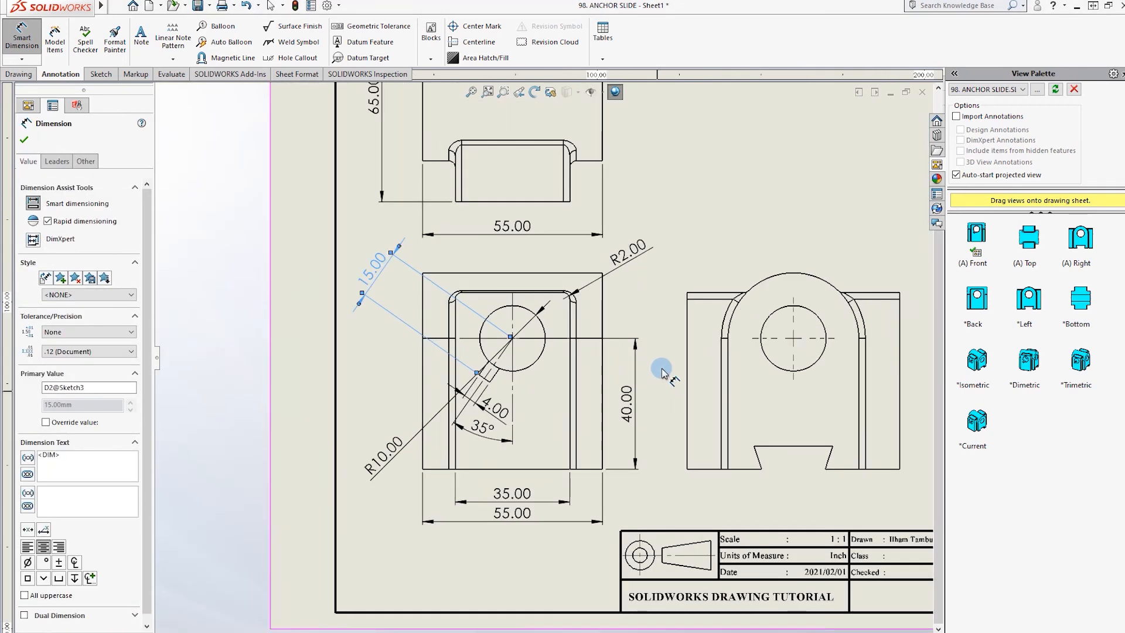
{"action": "scroll", "coordinate": [611, 354], "scroll_direction": "up", "scroll_amount": 1}
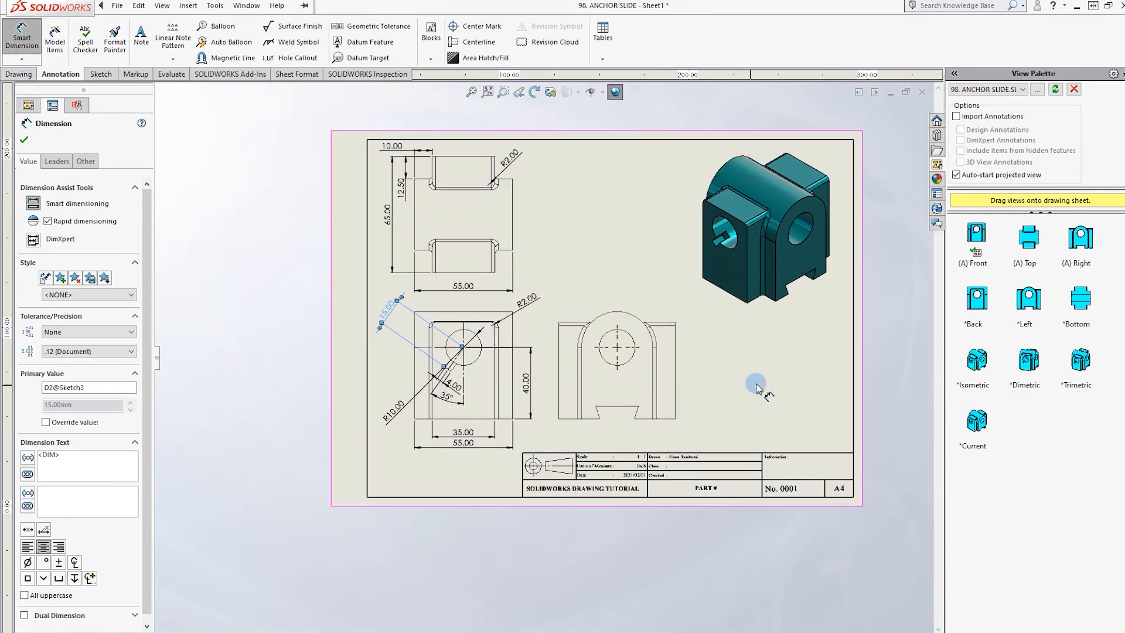
{"action": "scroll", "coordinate": [616, 362], "scroll_direction": "down", "scroll_amount": 1}
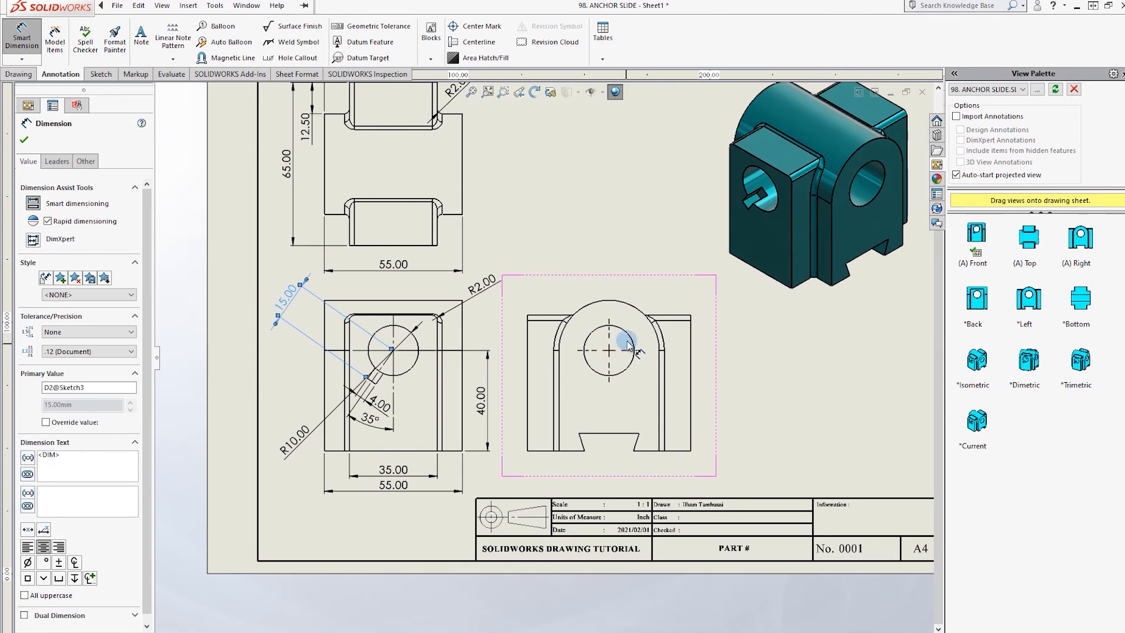
{"action": "left_click", "coordinate": [627, 345]}
{"action": "left_click", "coordinate": [644, 450]}
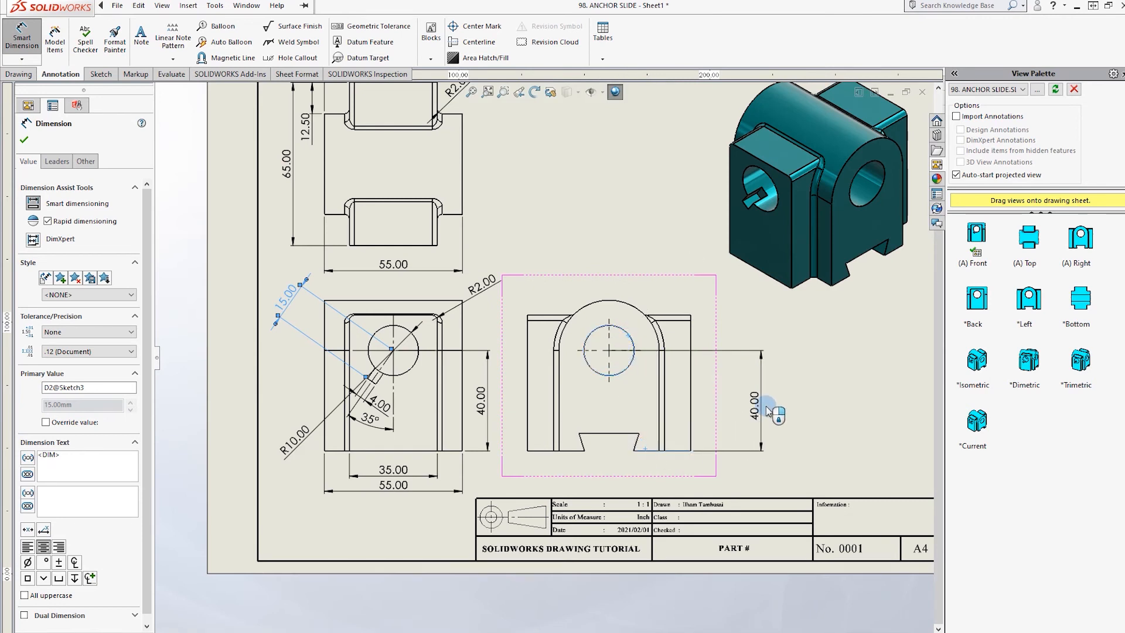
{"action": "left_click", "coordinate": [703, 408]}
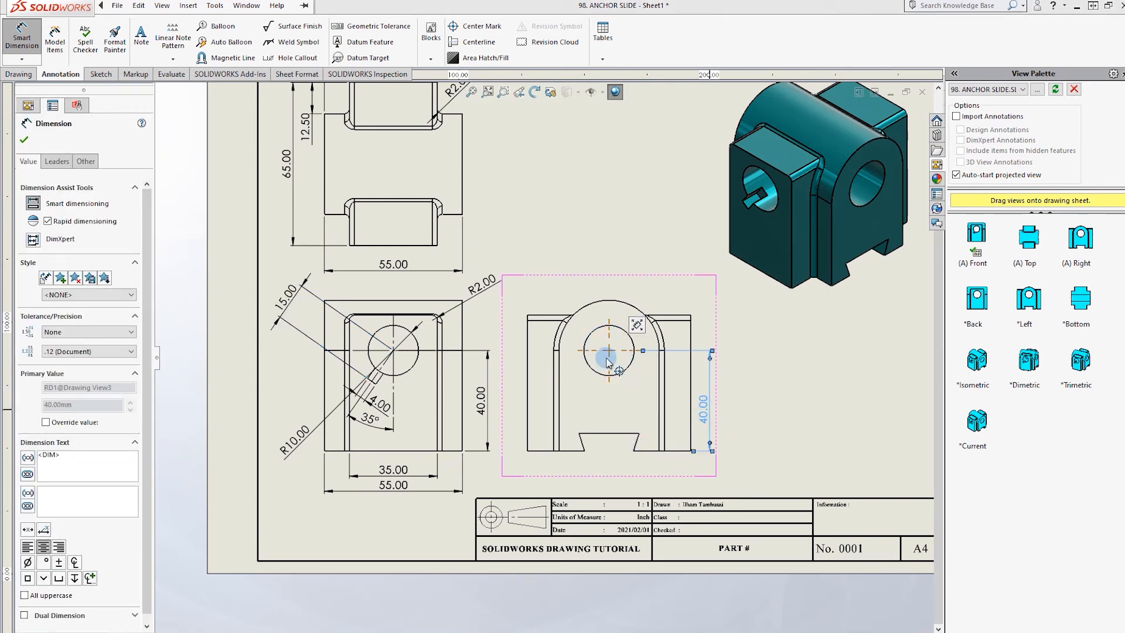
Dimension the height of the side block from base to top edge in the right view, outside the hole height dimension.
{"action": "left_click", "coordinate": [676, 316]}
{"action": "left_click", "coordinate": [677, 450]}
{"action": "left_click", "coordinate": [678, 451]}
{"action": "key", "text": "Escape"}
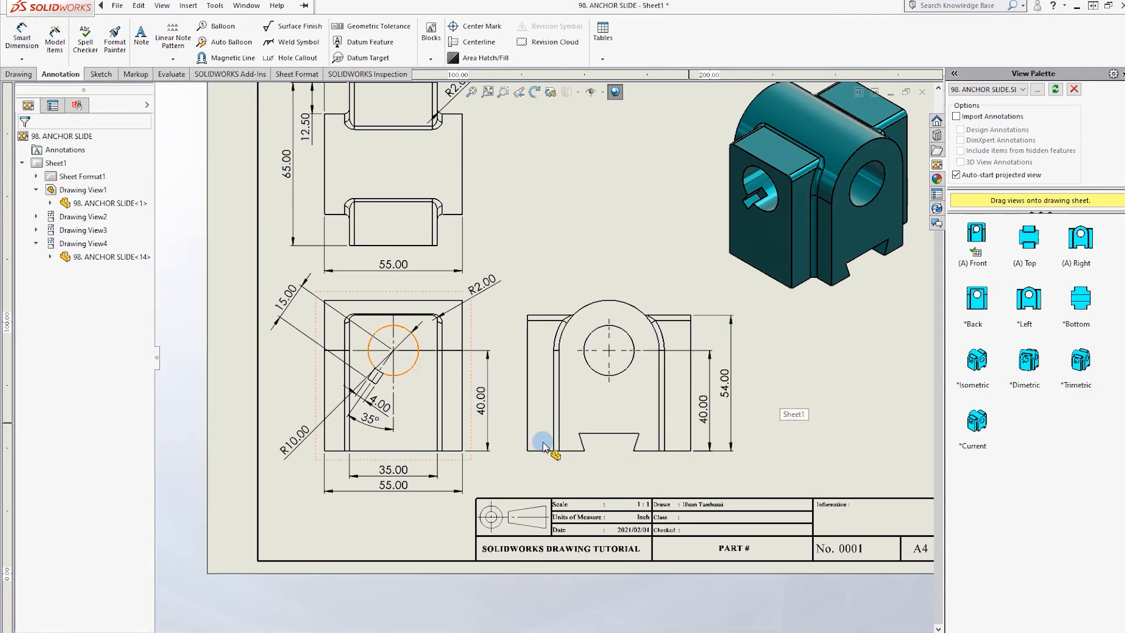
Dimension the angle between the dovetail slot's slanted side and its upper edge in the right view.
{"action": "left_click", "coordinate": [594, 439]}
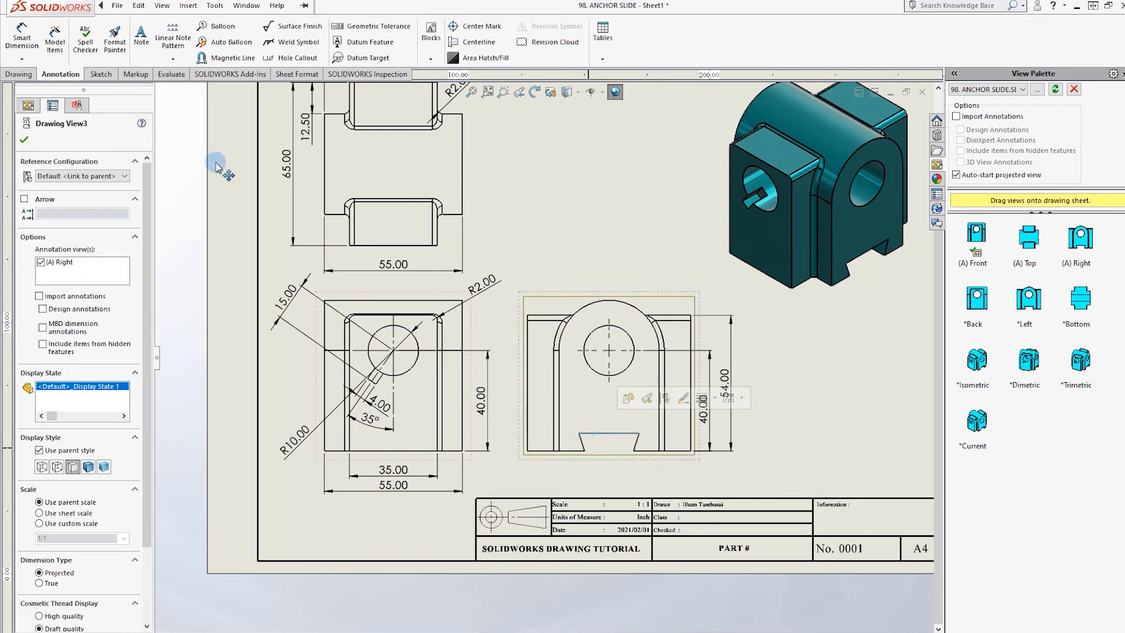
{"action": "left_click", "coordinate": [22, 38]}
{"action": "scroll", "coordinate": [567, 457], "scroll_direction": "down", "scroll_amount": 5}
{"action": "left_click", "coordinate": [605, 426]}
{"action": "left_click", "coordinate": [613, 400]}
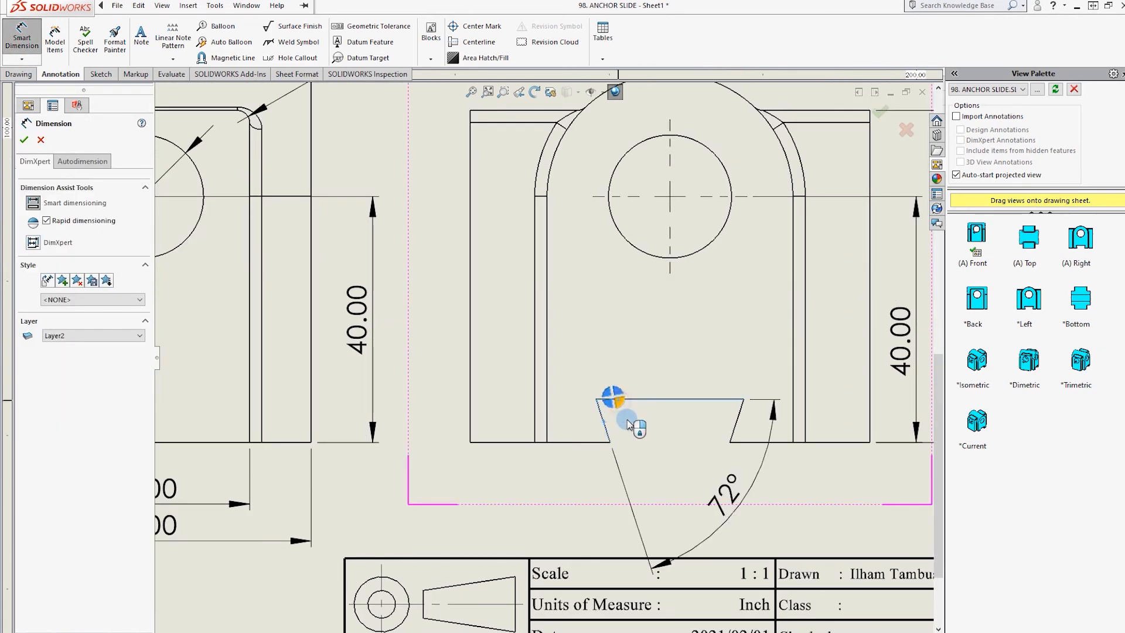
{"action": "left_click", "coordinate": [649, 453]}
Dimension the dovetail slot's upper edge width and its depth from the base in the right view.
{"action": "left_click", "coordinate": [596, 397]}
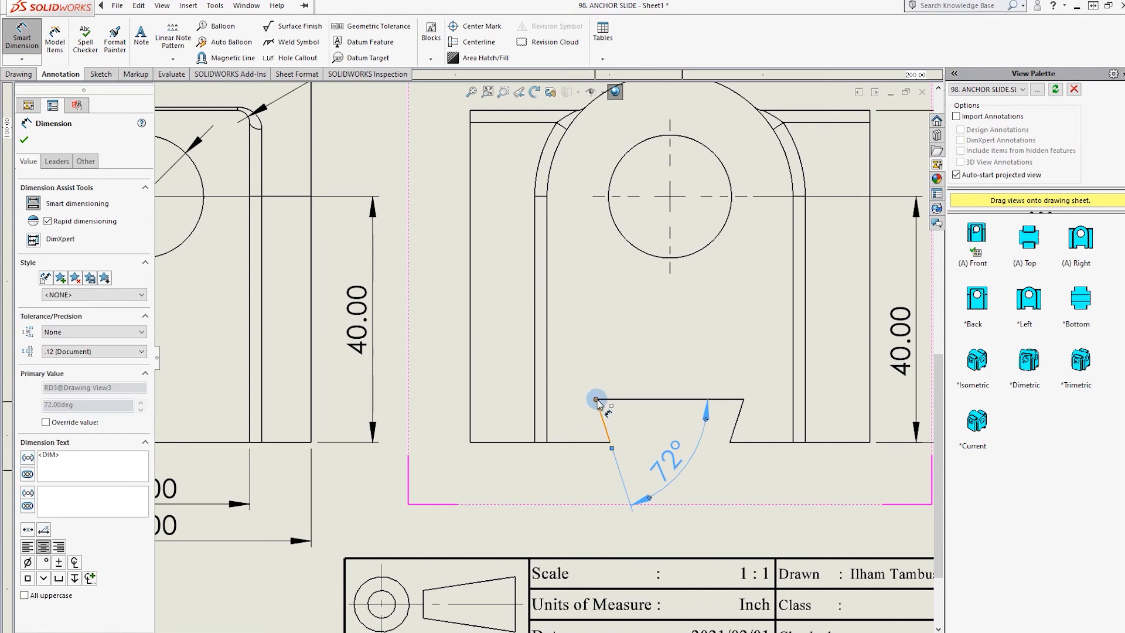
{"action": "left_click", "coordinate": [606, 393]}
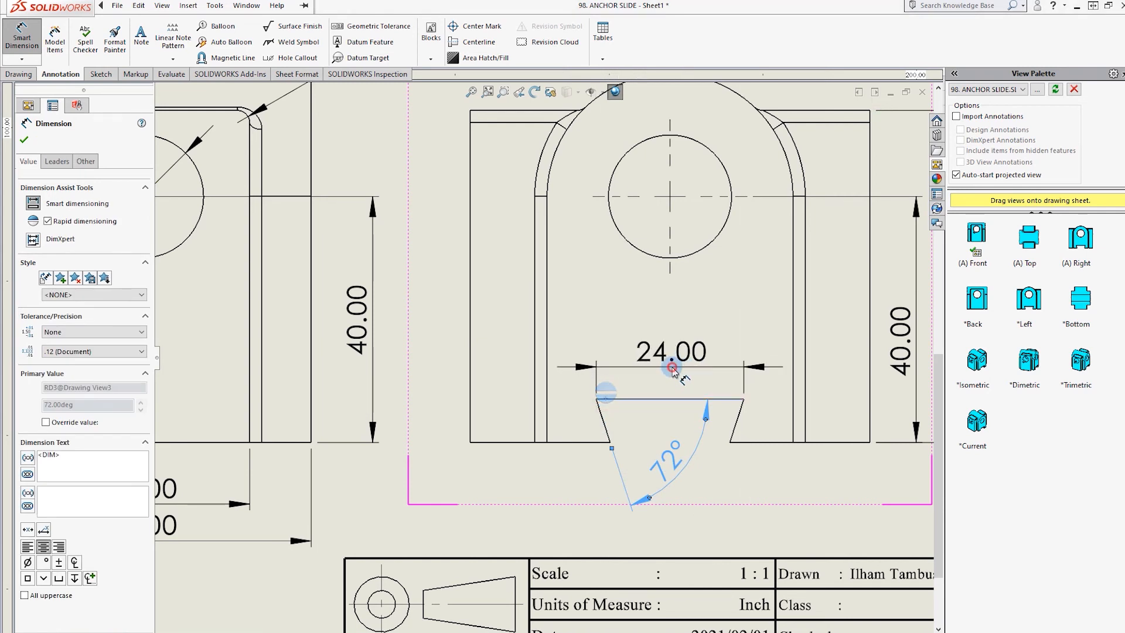
{"action": "left_click", "coordinate": [674, 371]}
{"action": "left_click", "coordinate": [646, 400]}
{"action": "left_click", "coordinate": [567, 443]}
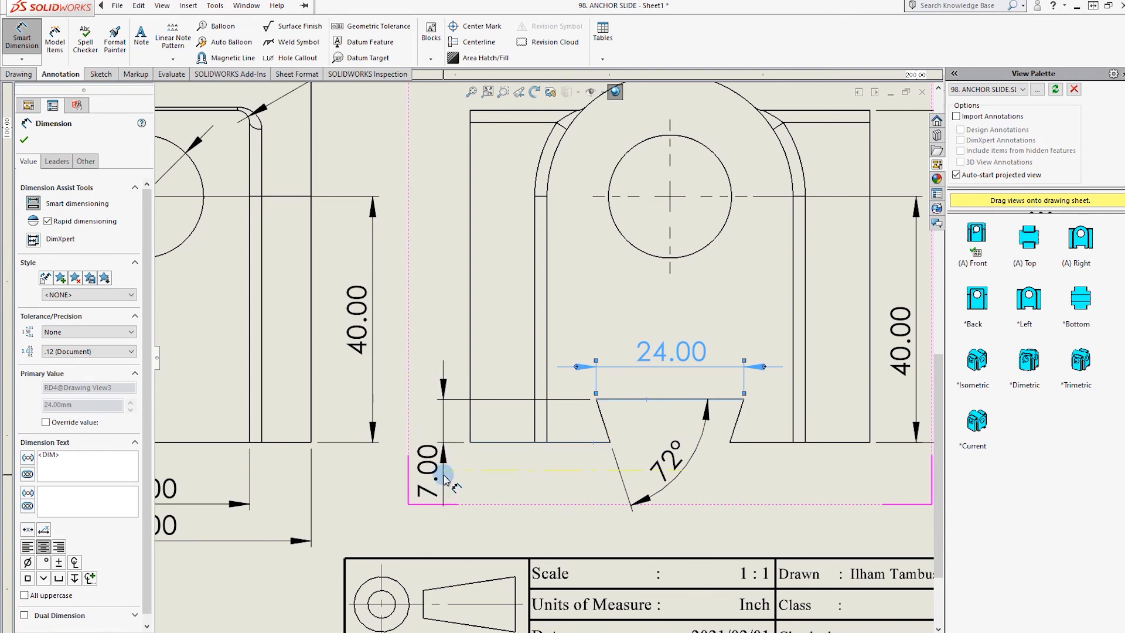
{"action": "left_click", "coordinate": [443, 478]}
Dimension the overall width of the right view between its two outer vertical edges, placed above the view.
{"action": "left_click", "coordinate": [473, 411]}
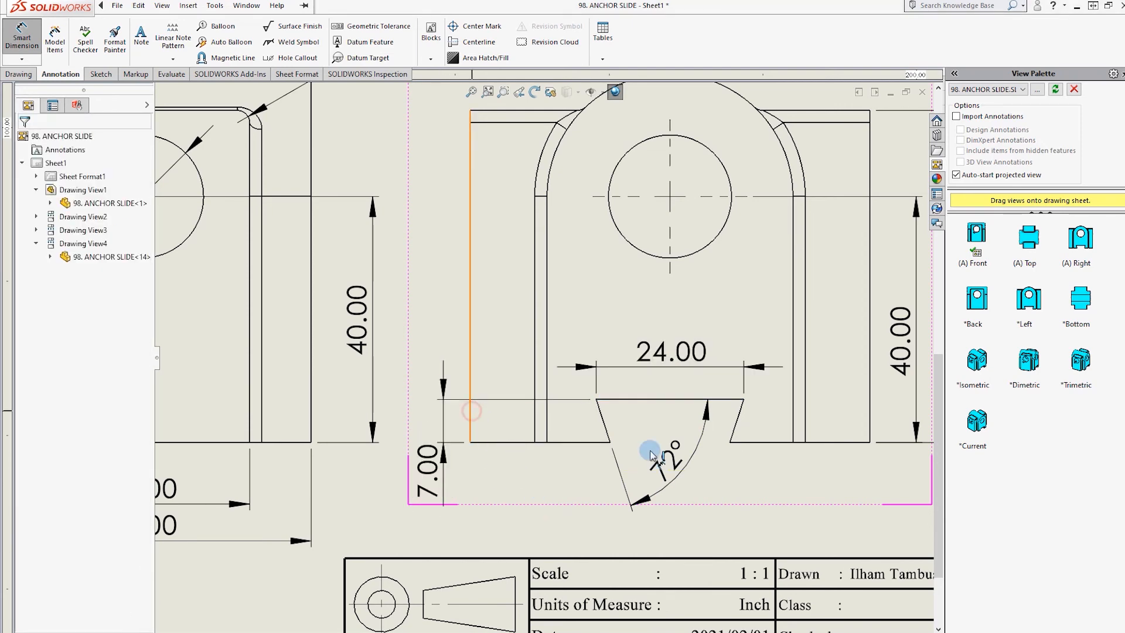
{"action": "left_click", "coordinate": [870, 420]}
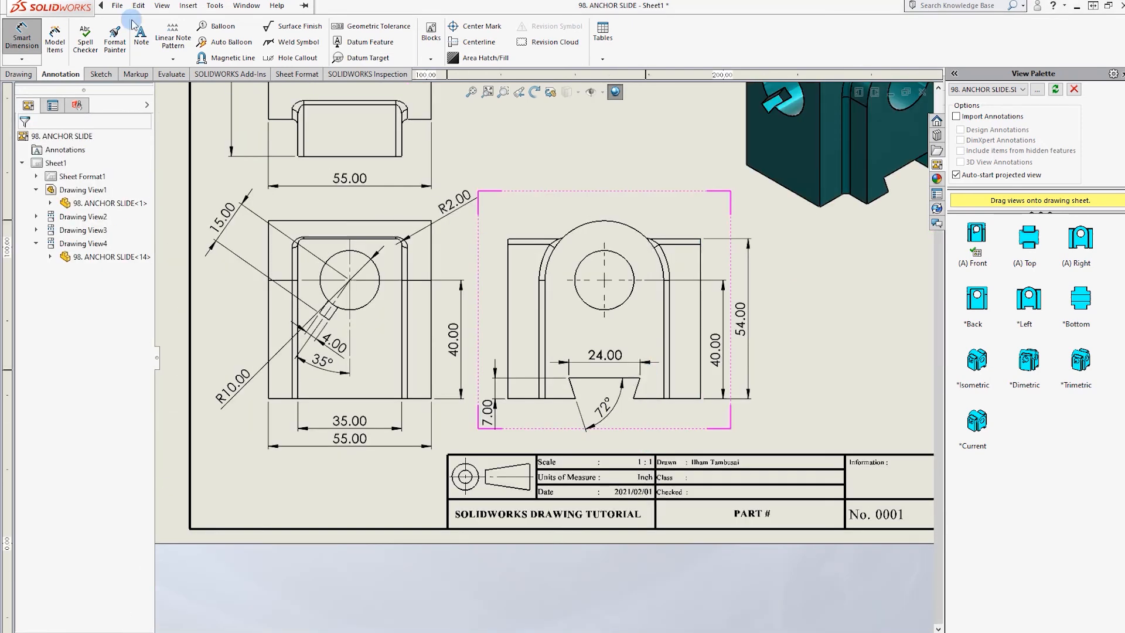
{"action": "left_click", "coordinate": [507, 300]}
{"action": "left_click", "coordinate": [701, 312]}
{"action": "left_click", "coordinate": [702, 310]}
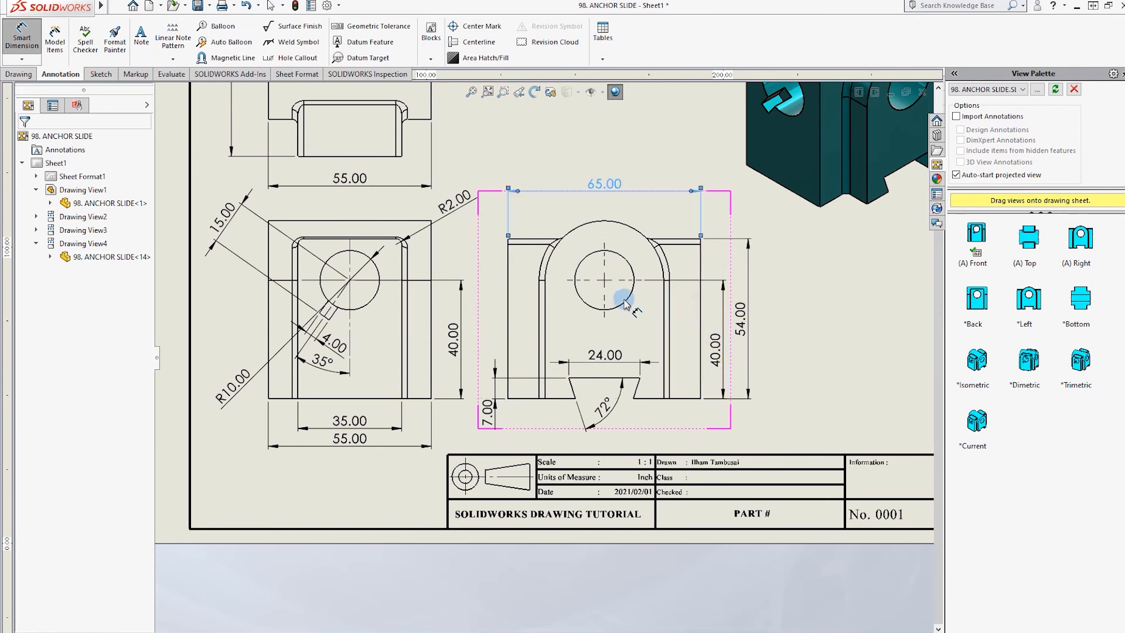
Dimension the width of the central rounded body in the right view.
{"action": "left_click", "coordinate": [546, 292]}
{"action": "left_click", "coordinate": [664, 309]}
{"action": "left_click", "coordinate": [663, 301]}
{"action": "key", "text": "Escape"}
Dimension the hole's diameter in the right view as a horizontal dimension above the view.
{"action": "left_click", "coordinate": [23, 39]}
{"action": "left_click", "coordinate": [584, 258]}
{"action": "left_click", "coordinate": [584, 202]}
{"action": "key", "text": "z"}
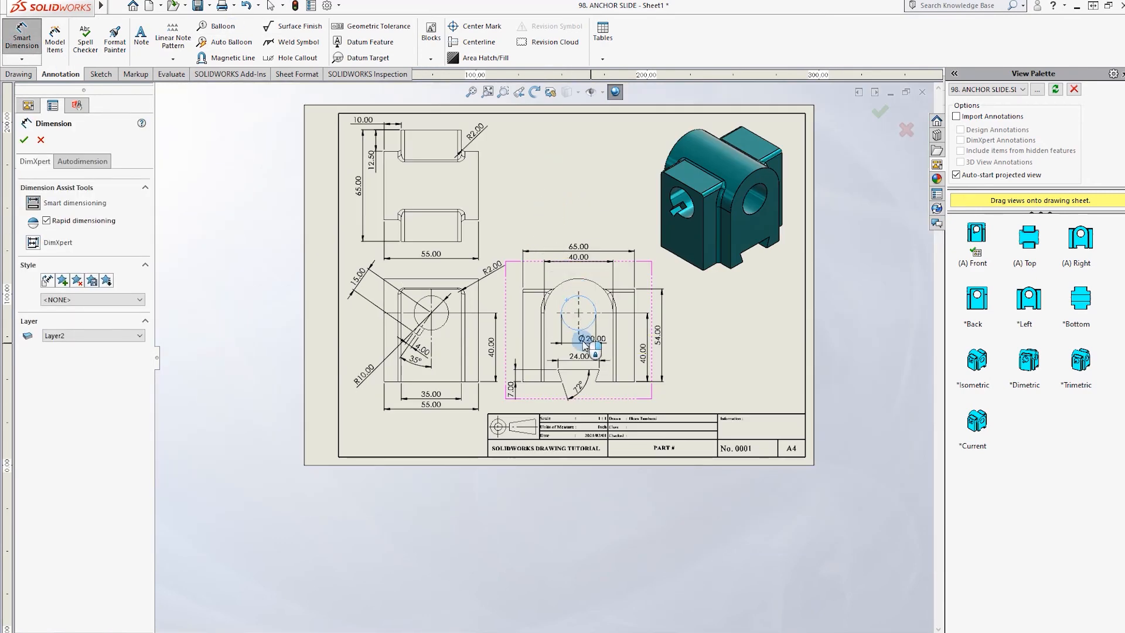
{"action": "left_click", "coordinate": [578, 277]}
{"action": "key", "text": "Escape"}
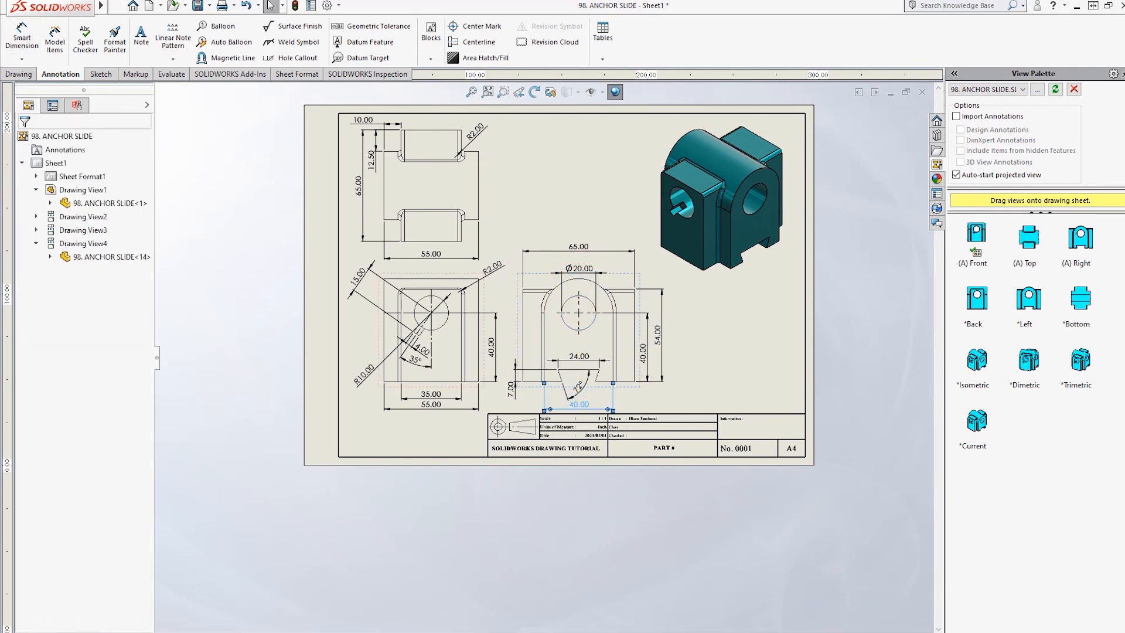
Move the overall width dimension below the right view and bring the 72° angle dimension closer to the dovetail slot.
{"action": "mouse_move", "coordinate": [579, 247]}
{"action": "left_mouse_down"}
{"action": "mouse_move", "coordinate": [574, 403]}
{"action": "mouse_move", "coordinate": [534, 345]}
{"action": "left_mouse_up"}
{"action": "key", "text": "Escape"}
{"action": "scroll", "coordinate": [587, 394], "scroll_direction": "down", "scroll_amount": 6}
{"action": "left_click", "coordinate": [548, 419]}
{"action": "mouse_move", "coordinate": [546, 415]}
{"action": "left_mouse_down"}
{"action": "mouse_move", "coordinate": [548, 391]}
{"action": "mouse_move", "coordinate": [553, 419]}
{"action": "left_mouse_up"}
{"action": "left_click", "coordinate": [558, 398]}
{"action": "key", "text": "Escape"}
Delete the horizontal diameter dimension above the right view and redimension the hole's diameter with a diagonal dimension.
{"action": "scroll", "coordinate": [666, 369], "scroll_direction": "up", "scroll_amount": 4}
{"action": "left_click", "coordinate": [520, 160]}
{"action": "key", "text": "Delete"}
{"action": "left_click", "coordinate": [22, 35]}
{"action": "left_click", "coordinate": [566, 215]}
{"action": "left_click", "coordinate": [567, 215]}
Dimension the radius of the right view's rounded top arc, placed outside its upper-left side.
{"action": "left_click", "coordinate": [534, 180]}
{"action": "left_click", "coordinate": [534, 179]}
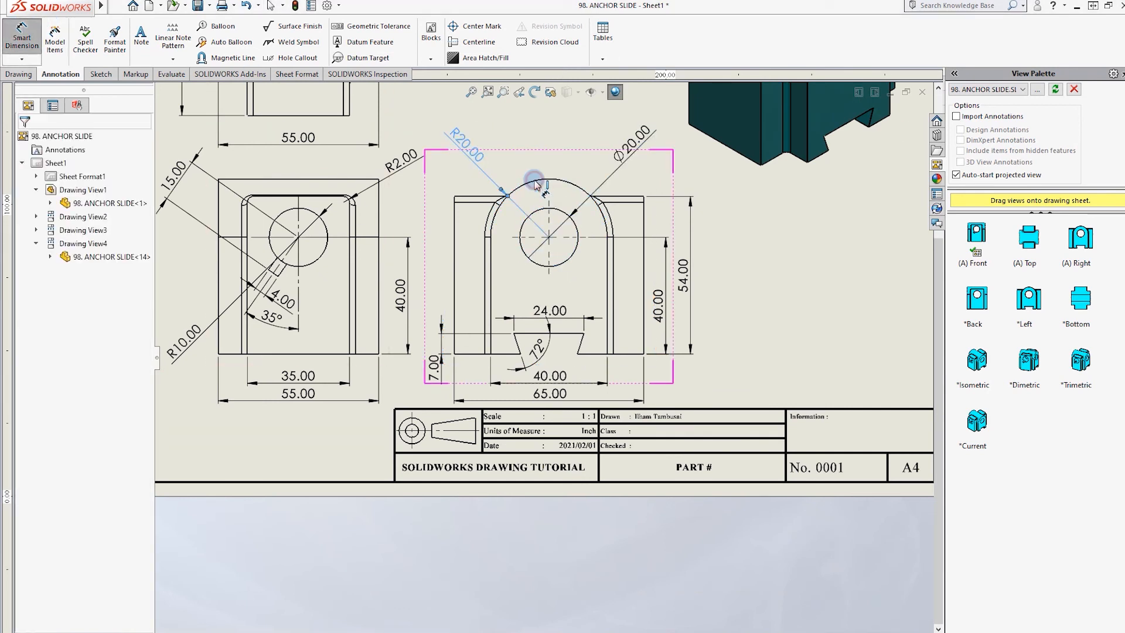
{"action": "left_click", "coordinate": [768, 236]}
Set the top view's display style to show hidden lines.
{"action": "scroll", "coordinate": [430, 281], "scroll_direction": "up", "scroll_amount": 5}
{"action": "scroll", "coordinate": [433, 228], "scroll_direction": "down", "scroll_amount": 1}
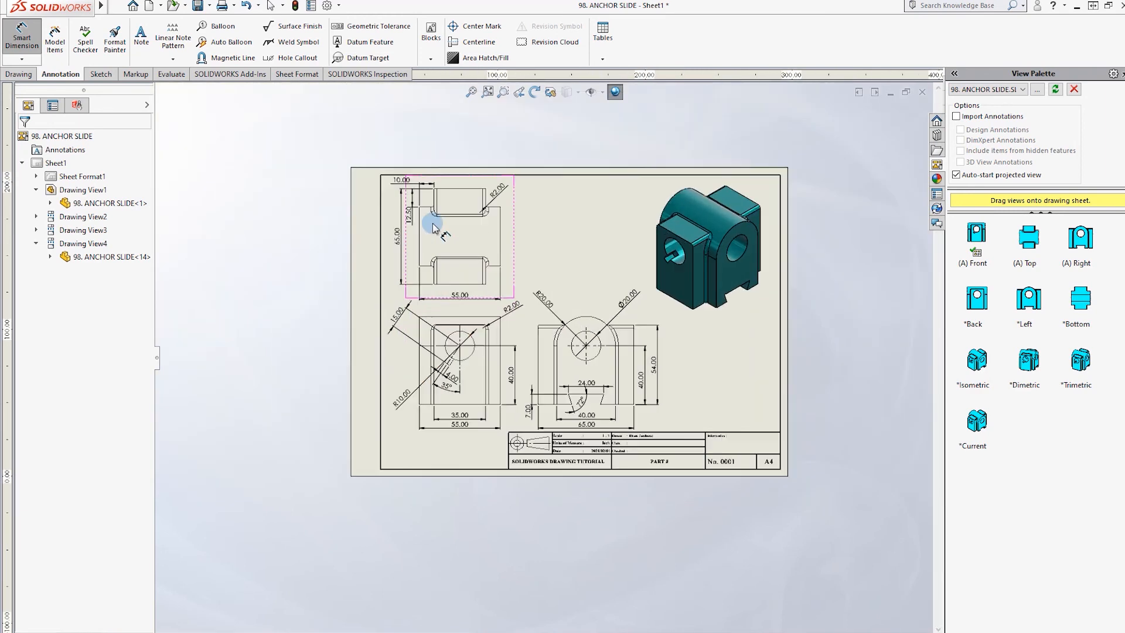
{"action": "scroll", "coordinate": [410, 349], "scroll_direction": "down", "scroll_amount": 3}
{"action": "scroll", "coordinate": [477, 359], "scroll_direction": "up", "scroll_amount": 2}
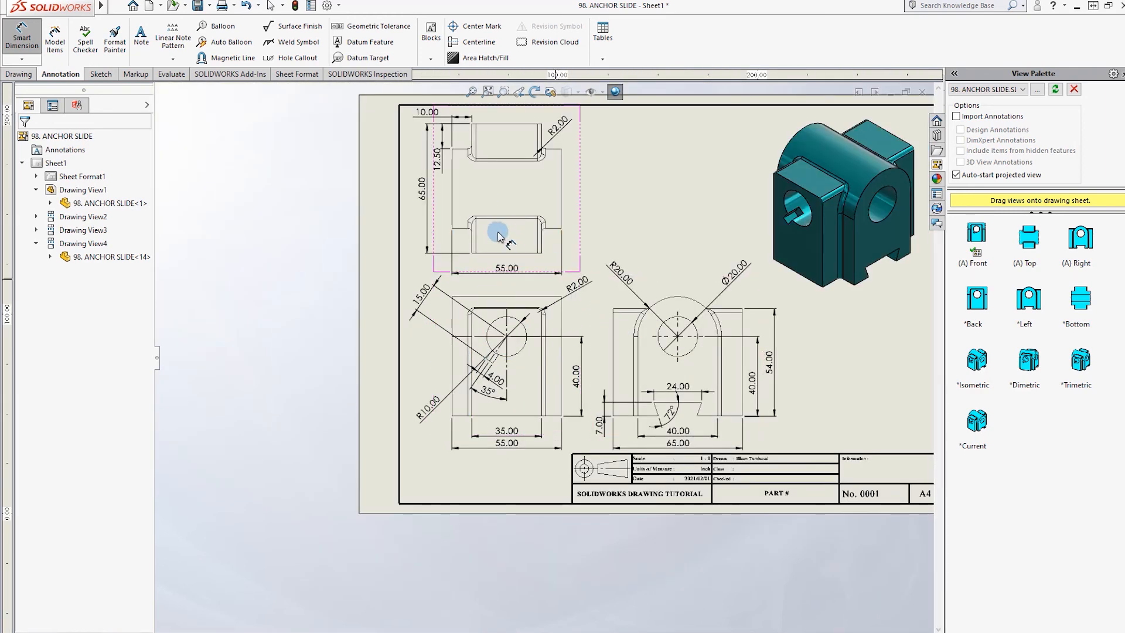
{"action": "left_click", "coordinate": [22, 36]}
{"action": "left_click", "coordinate": [571, 198]}
{"action": "left_click", "coordinate": [54, 467]}
{"action": "left_click", "coordinate": [407, 239]}
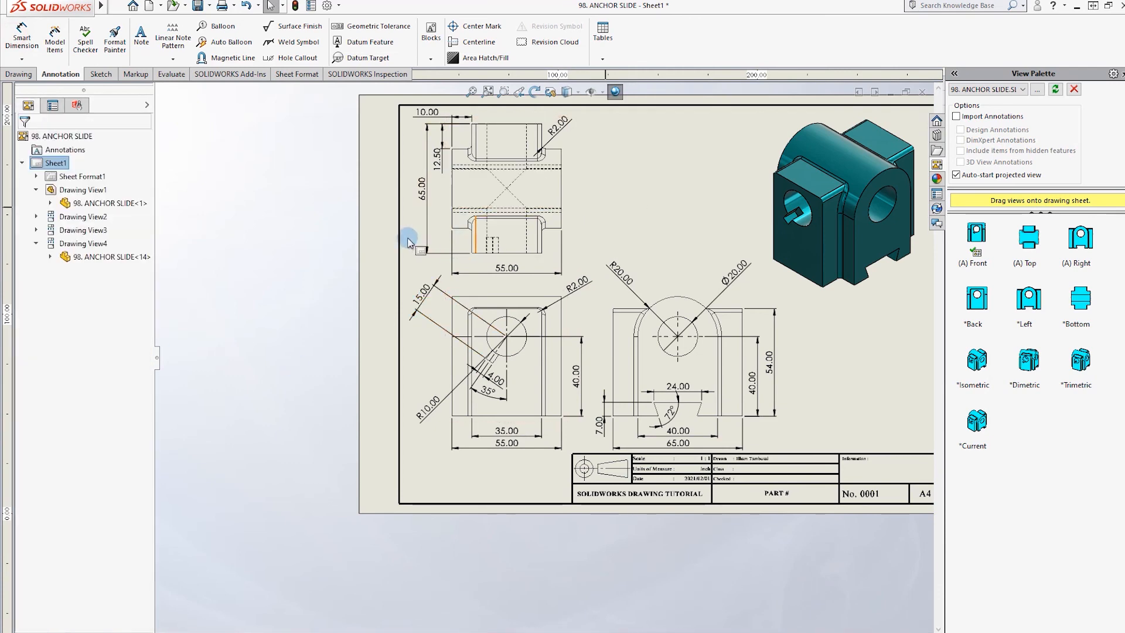
Dimension the keyway's depth in the top view from its hidden end line to the front edge, in line with the 12.50 dimension.
{"action": "scroll", "coordinate": [603, 249], "scroll_direction": "down", "scroll_amount": 2}
{"action": "left_click", "coordinate": [21, 36]}
{"action": "scroll", "coordinate": [275, 194], "scroll_direction": "down", "scroll_amount": 2}
{"action": "left_click", "coordinate": [509, 279]}
{"action": "left_click", "coordinate": [510, 316]}
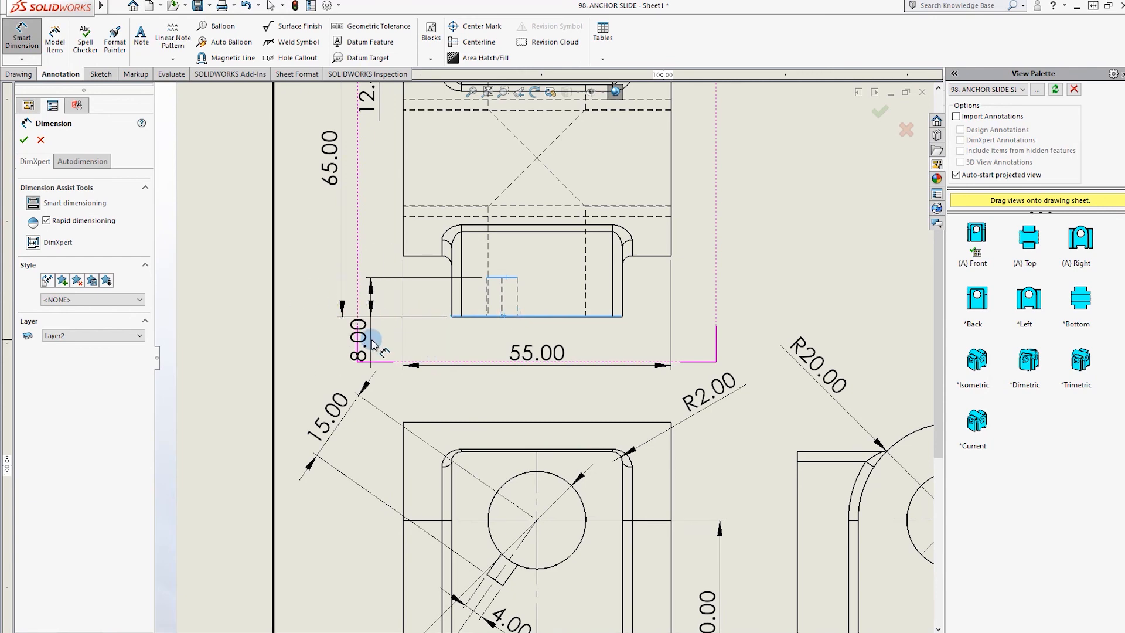
{"action": "left_click", "coordinate": [375, 249]}
{"action": "key", "text": "Escape"}
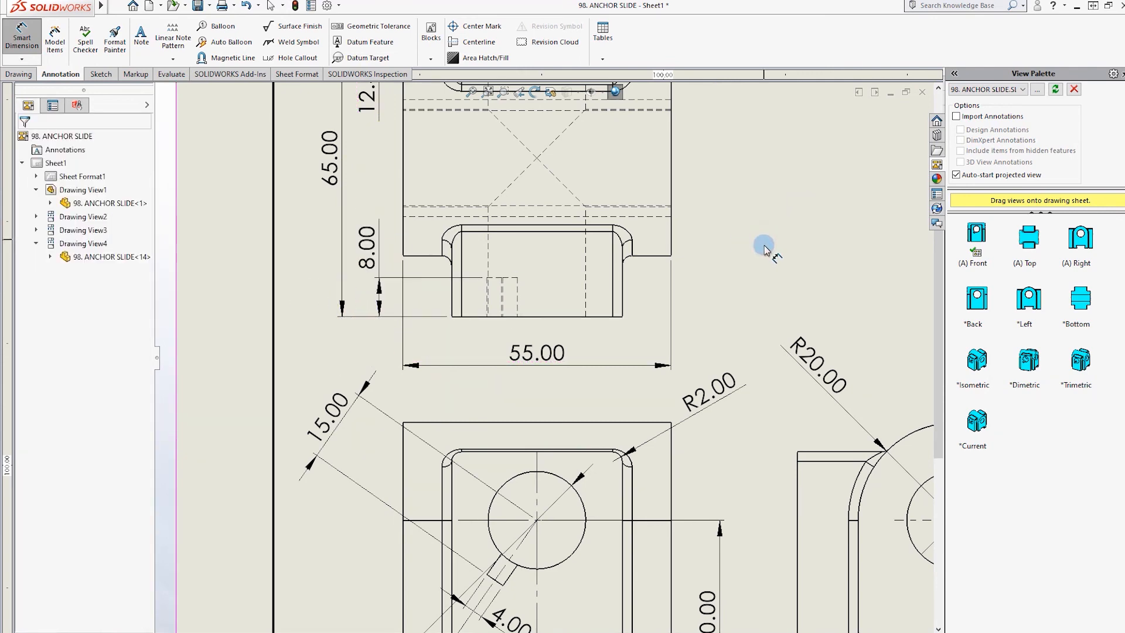
Open the drawing's sheet format for editing so the title block text is accessible.
{"action": "scroll", "coordinate": [755, 283], "scroll_direction": "up", "scroll_amount": 5}
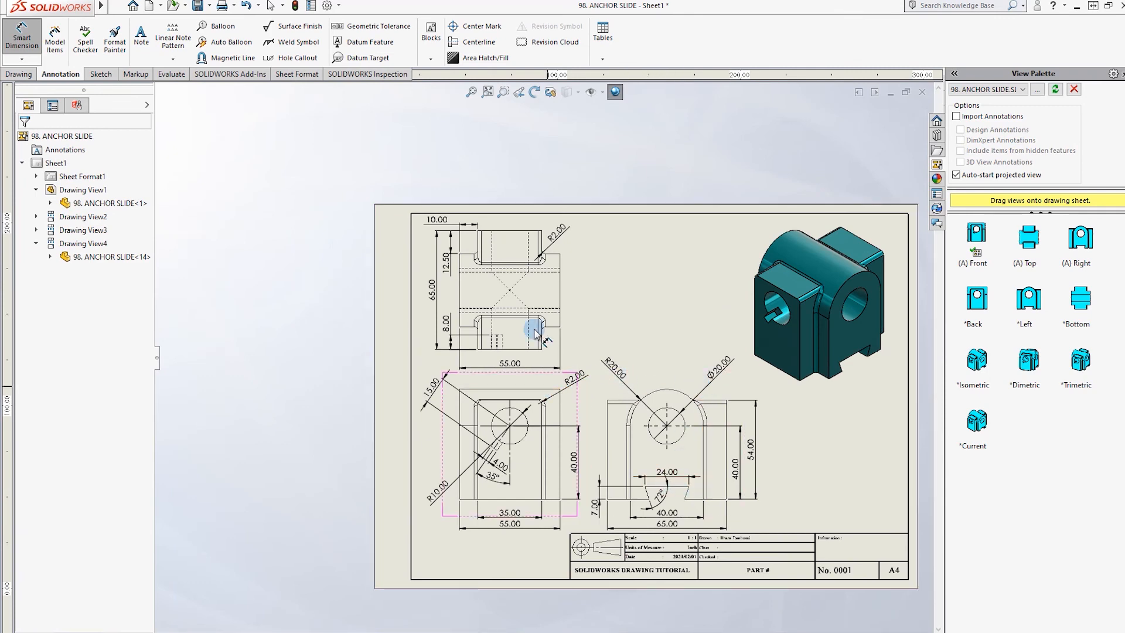
{"action": "scroll", "coordinate": [785, 469], "scroll_direction": "down", "scroll_amount": 4}
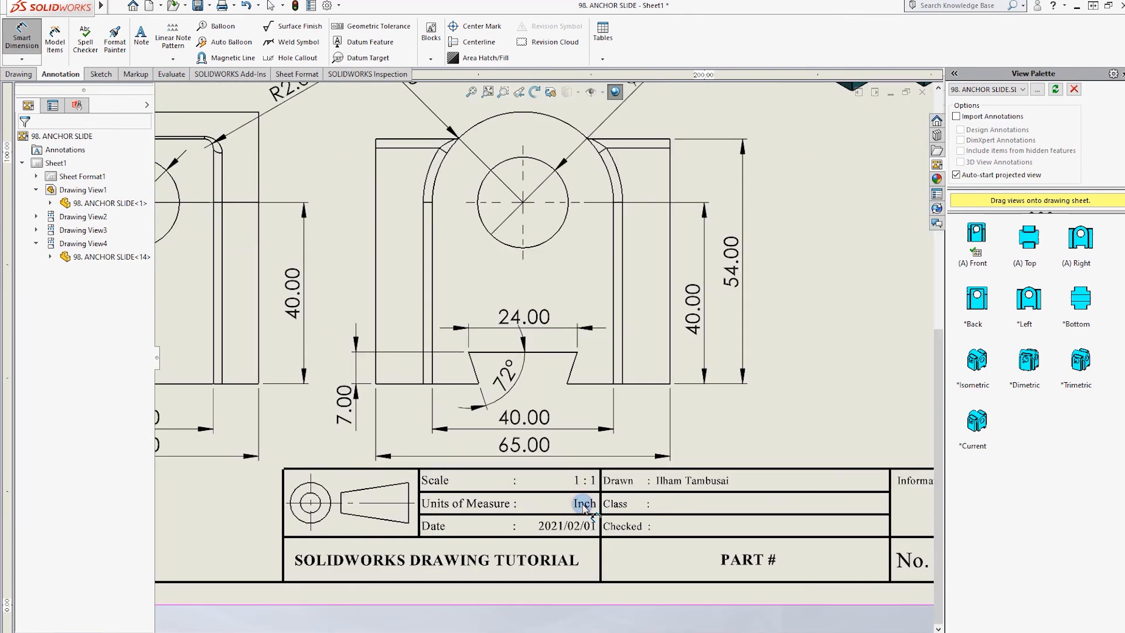
{"action": "key", "text": "super+s"}
{"action": "key", "text": "Escape"}
{"action": "key", "text": "Escape"}
{"action": "right_click", "coordinate": [525, 526]}
{"action": "left_click", "coordinate": [544, 318]}
Change the title block's Units of Measure entry to mm.
{"action": "left_click", "coordinate": [582, 504]}
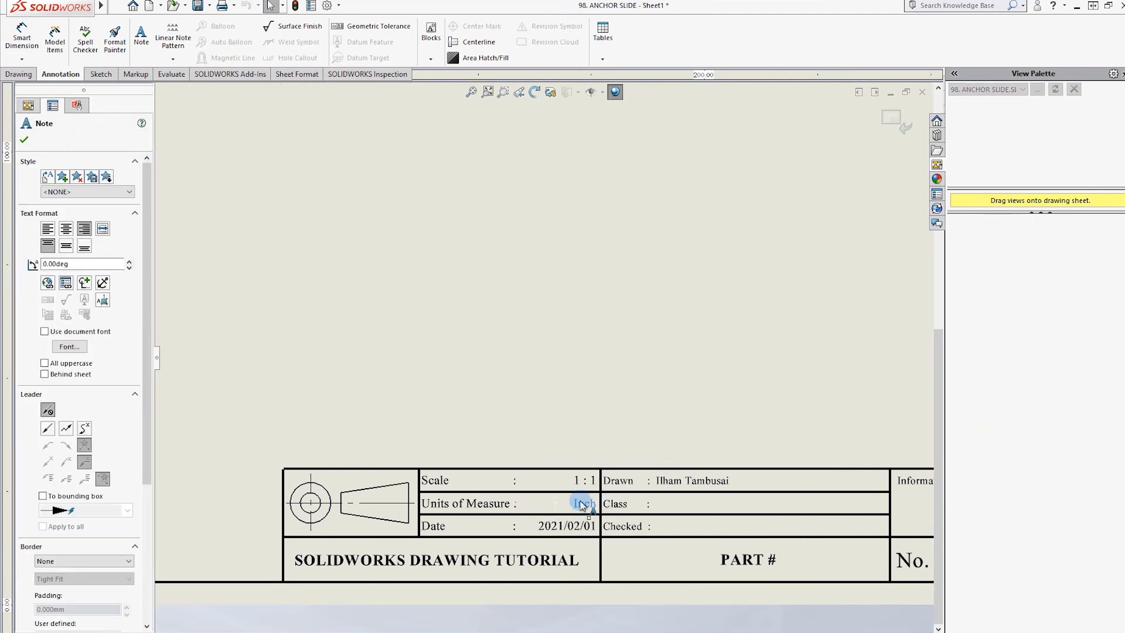
{"action": "double_click", "coordinate": [582, 503]}
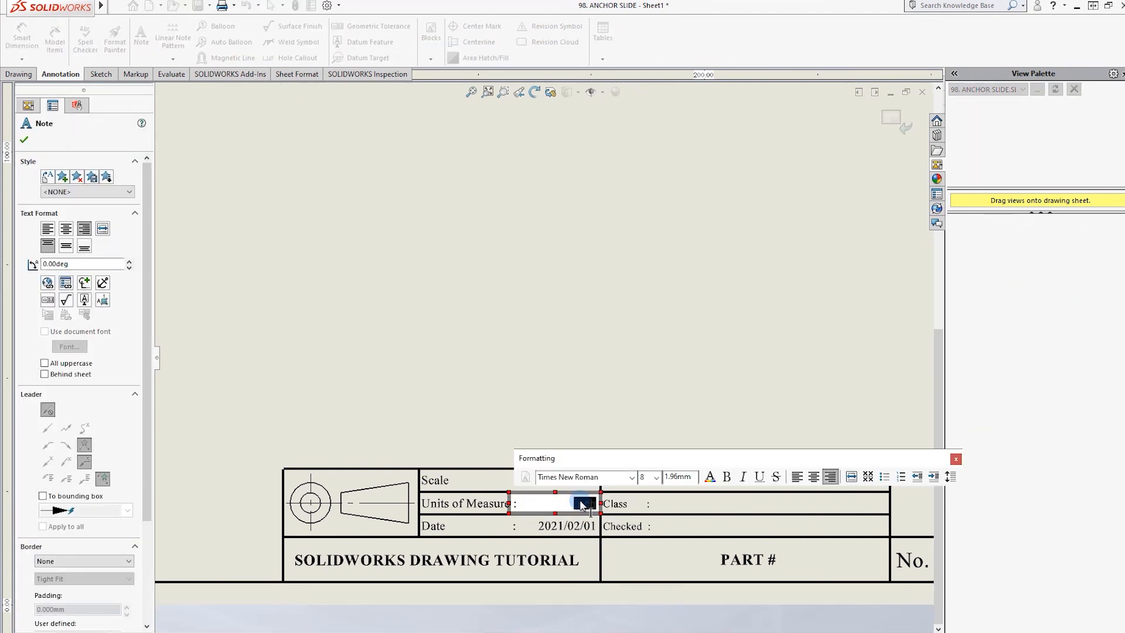
{"action": "key", "text": "Escape"}
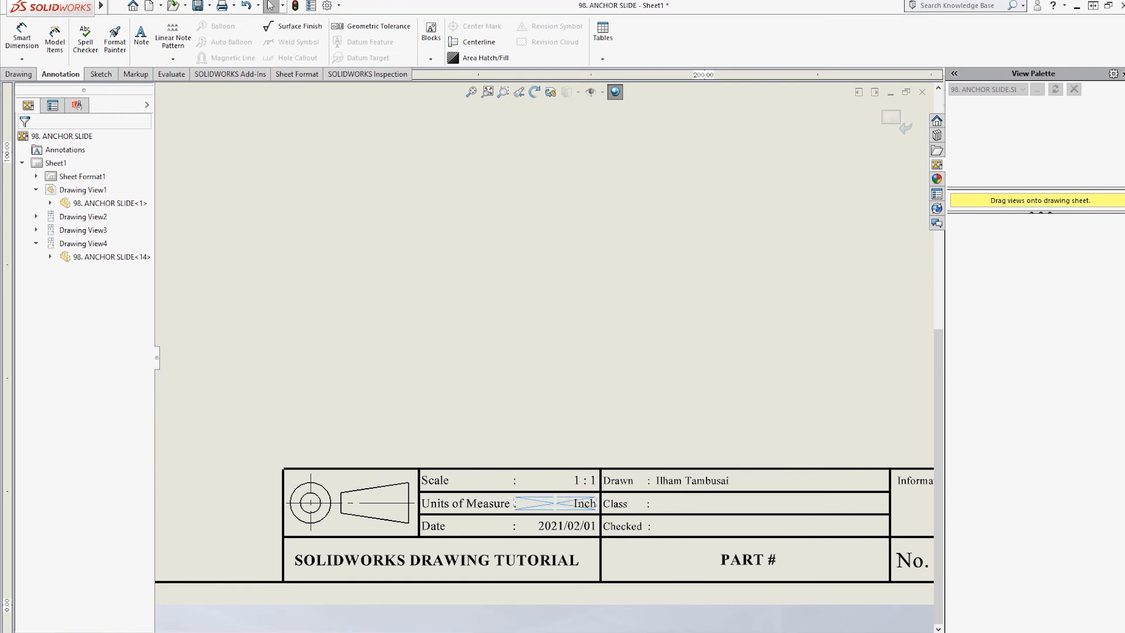
{"action": "double_click", "coordinate": [581, 504]}
{"action": "key", "text": "Escape"}
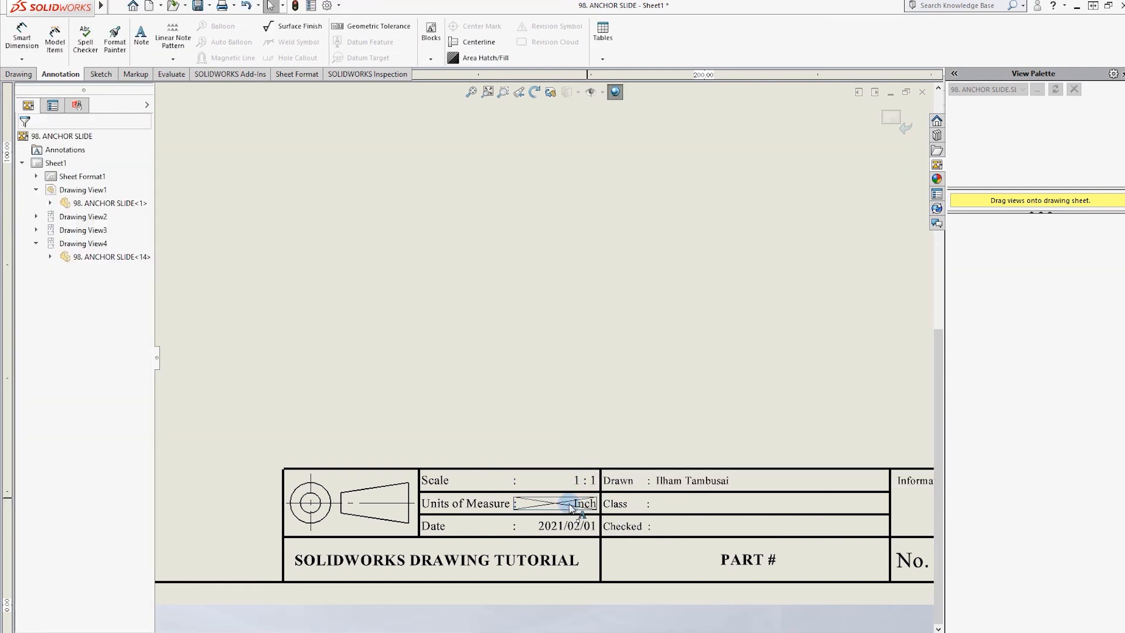
{"action": "left_click", "coordinate": [566, 426]}
{"action": "double_click", "coordinate": [584, 503]}
{"action": "type", "text": "mm"}
{"action": "left_click", "coordinate": [536, 418]}
Set the title block's date to 2021/05/12.
{"action": "double_click", "coordinate": [569, 527]}
{"action": "left_click", "coordinate": [594, 526]}
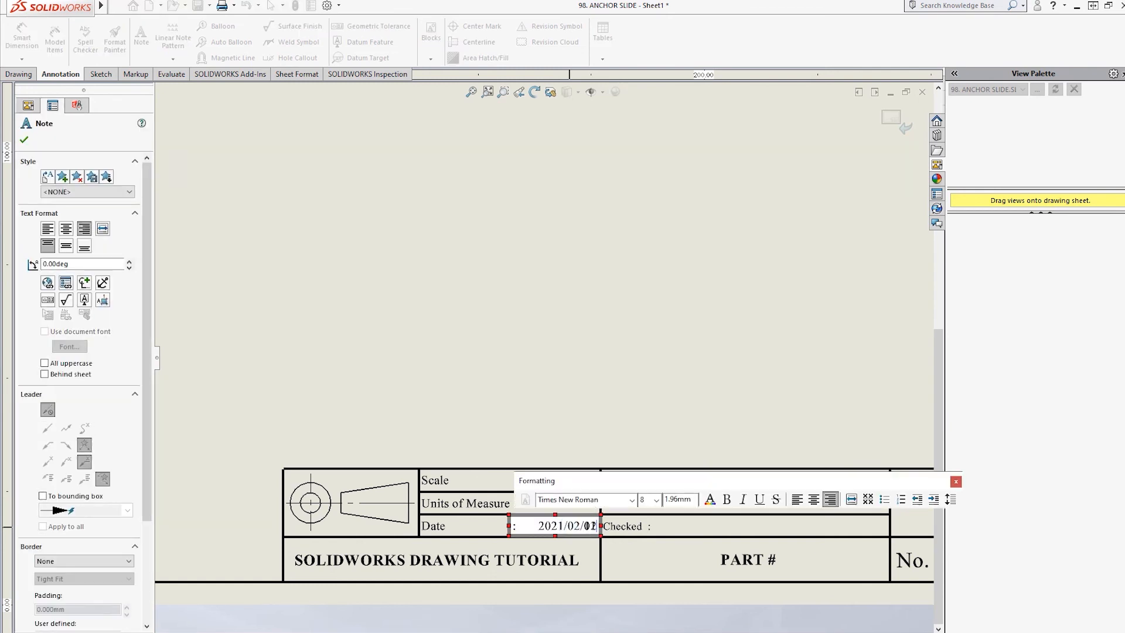
{"action": "key", "text": "BackSpace"}
{"action": "type", "text": "2"}
{"action": "key", "text": "Escape"}
{"action": "double_click", "coordinate": [568, 527]}
{"action": "left_click", "coordinate": [556, 444]}
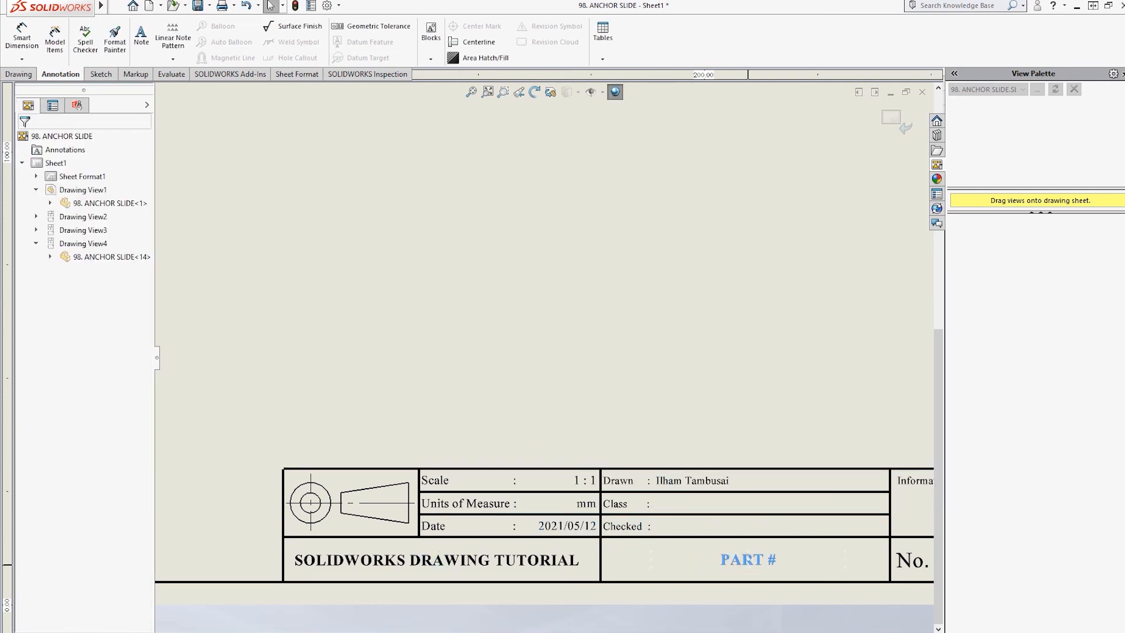
Replace the PART # placeholder in the title block with ANCHOR SLIDE.
{"action": "double_click", "coordinate": [750, 560]}
{"action": "left_click", "coordinate": [752, 560]}
{"action": "double_click", "coordinate": [753, 561]}
{"action": "type", "text": "ANCHOR"}
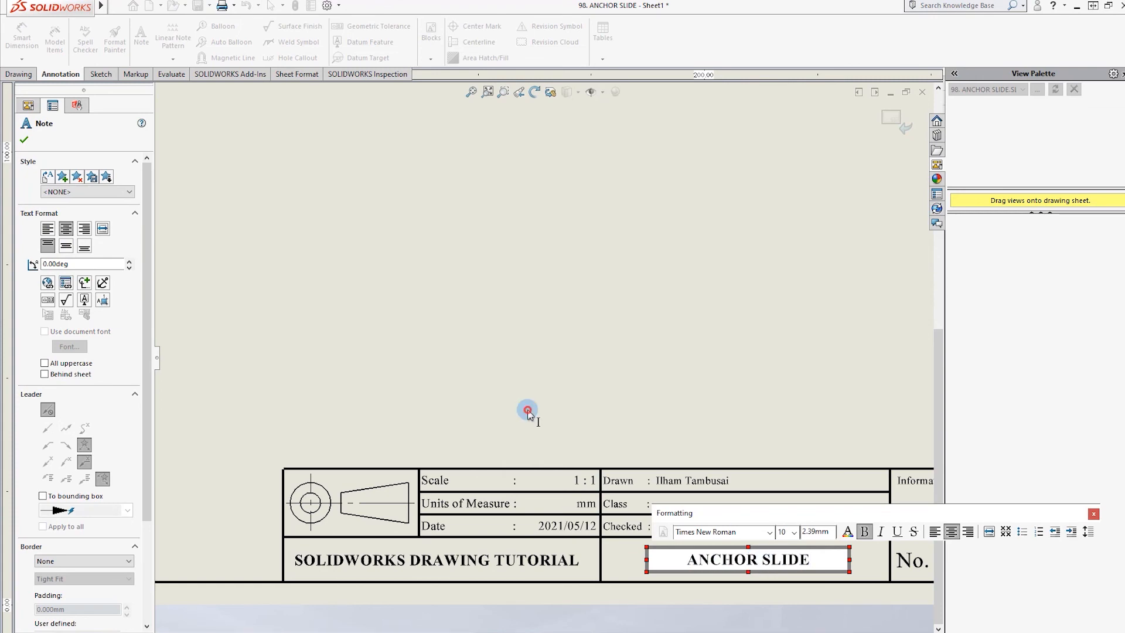
{"action": "left_click", "coordinate": [527, 411]}
Set the drawing number beside the No. label in the title block to 0098.
{"action": "scroll", "coordinate": [533, 381], "scroll_direction": "down", "scroll_amount": 3}
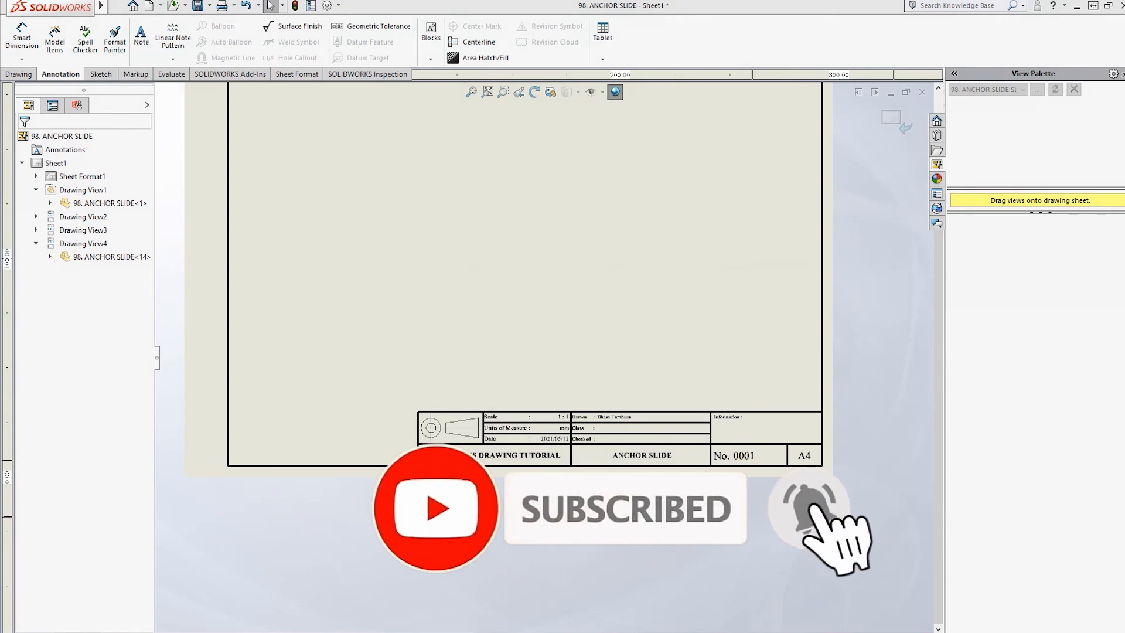
{"action": "left_click", "coordinate": [744, 455]}
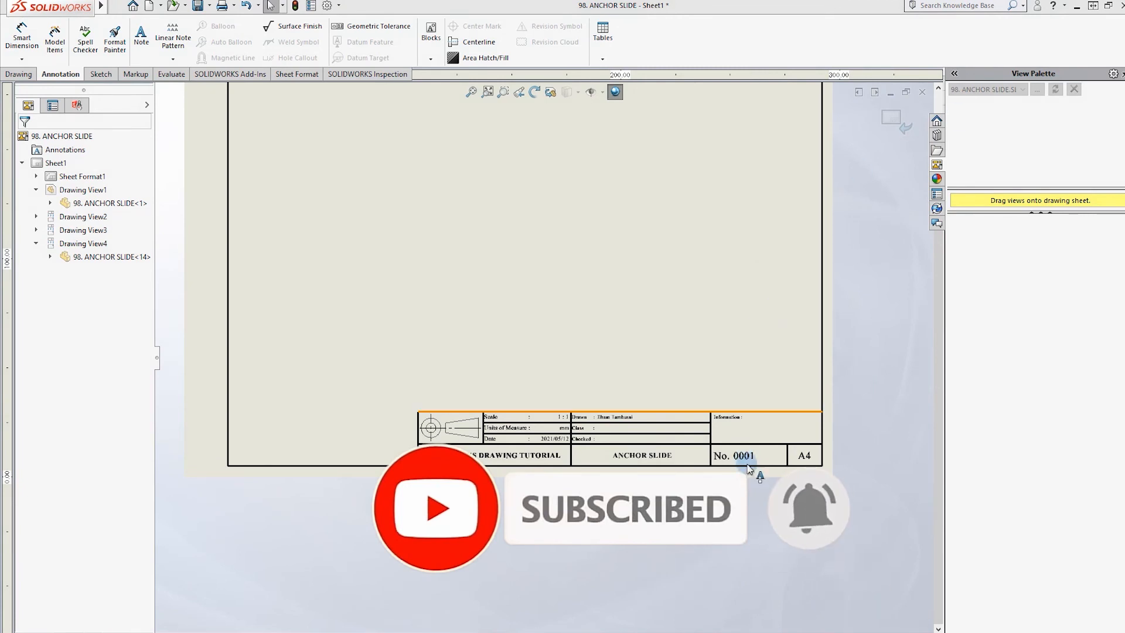
{"action": "double_click", "coordinate": [744, 456]}
{"action": "key", "text": "Escape"}
{"action": "double_click", "coordinate": [737, 459]}
{"action": "double_click", "coordinate": [725, 457]}
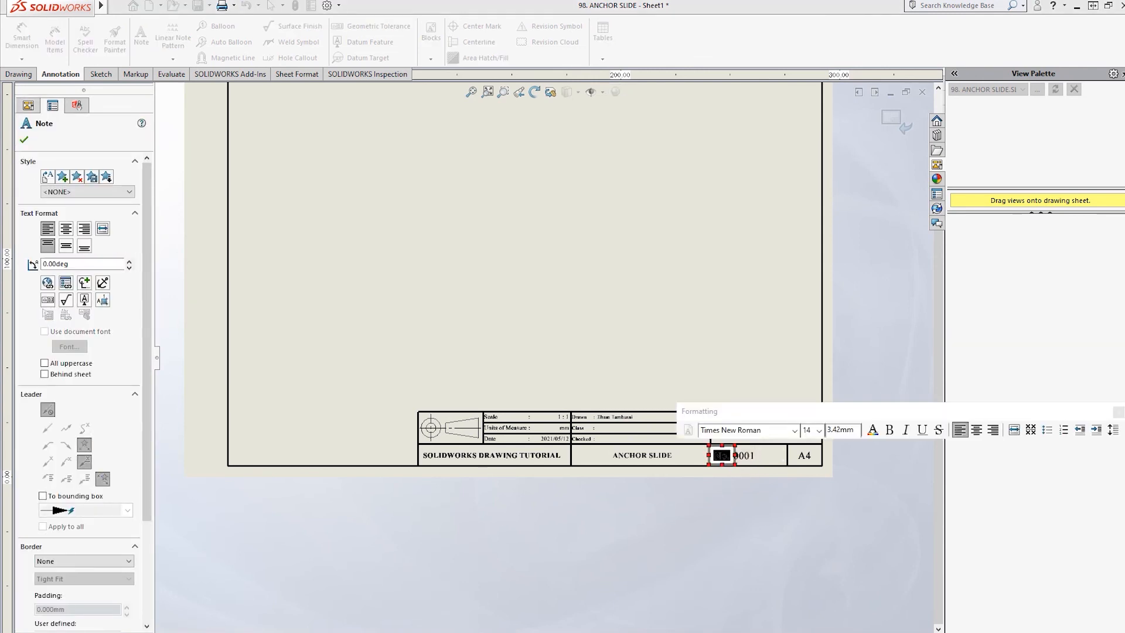
{"action": "left_click", "coordinate": [738, 521]}
{"action": "double_click", "coordinate": [751, 456]}
{"action": "left_click", "coordinate": [751, 460]}
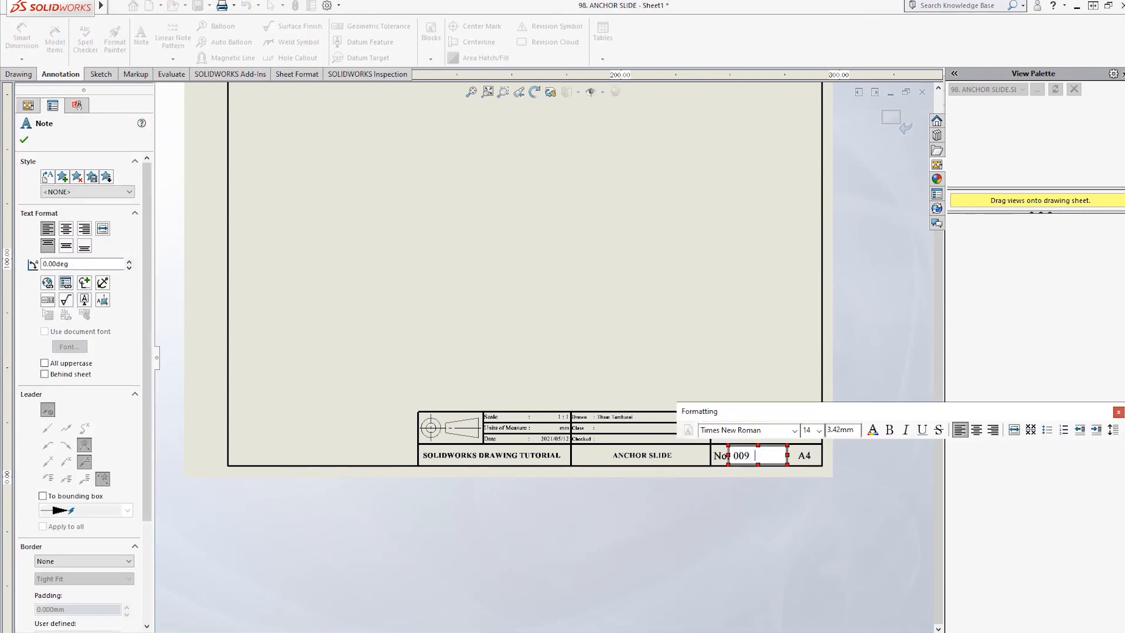
{"action": "left_click", "coordinate": [765, 484]}
Return from sheet format editing to the drawing sheet and fit the whole sheet in view.
{"action": "right_click", "coordinate": [537, 241]}
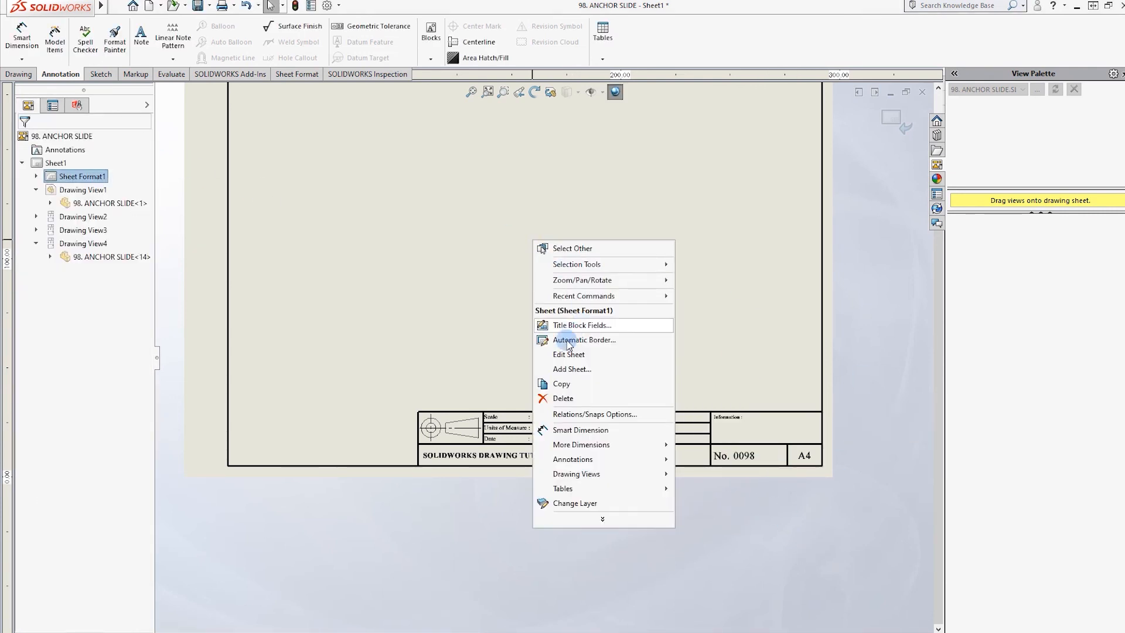
{"action": "left_click", "coordinate": [562, 398]}
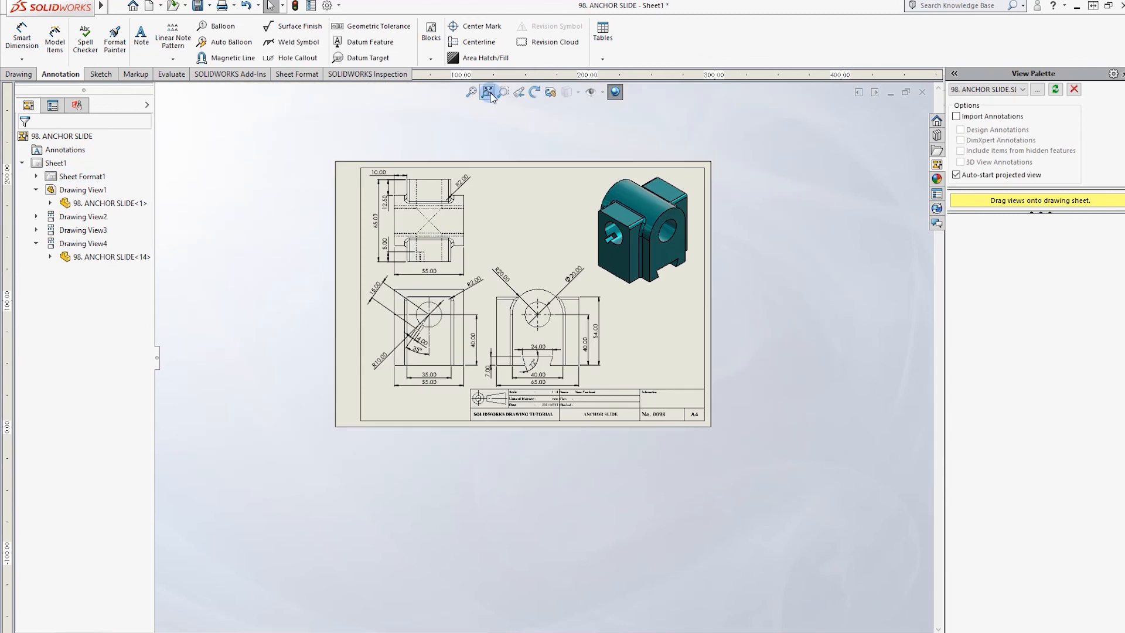
{"action": "left_click", "coordinate": [489, 94]}
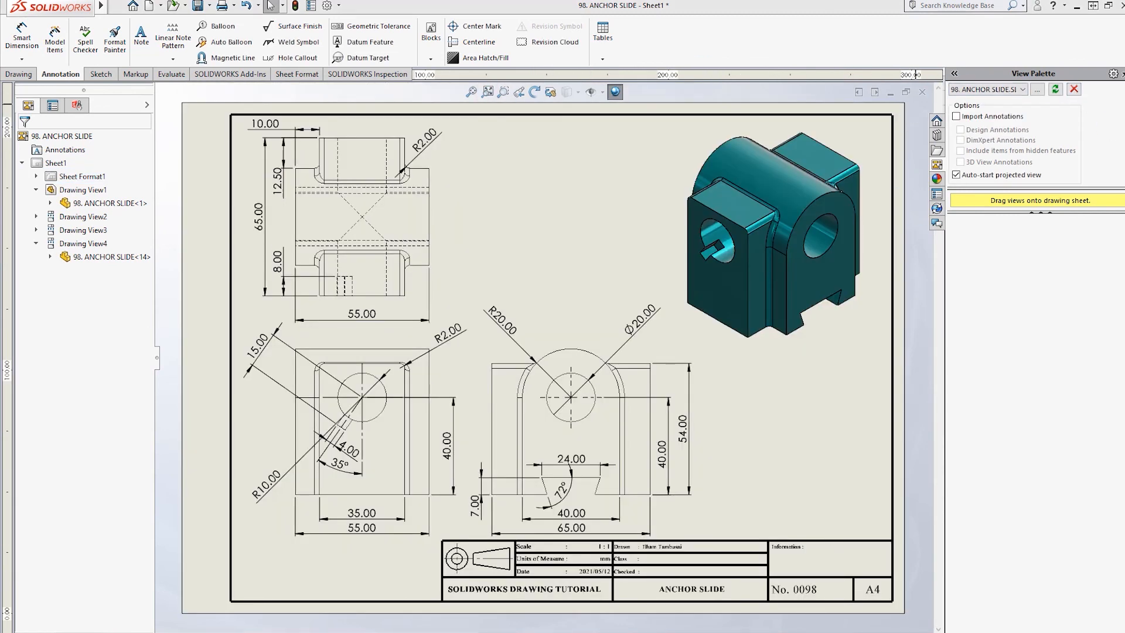